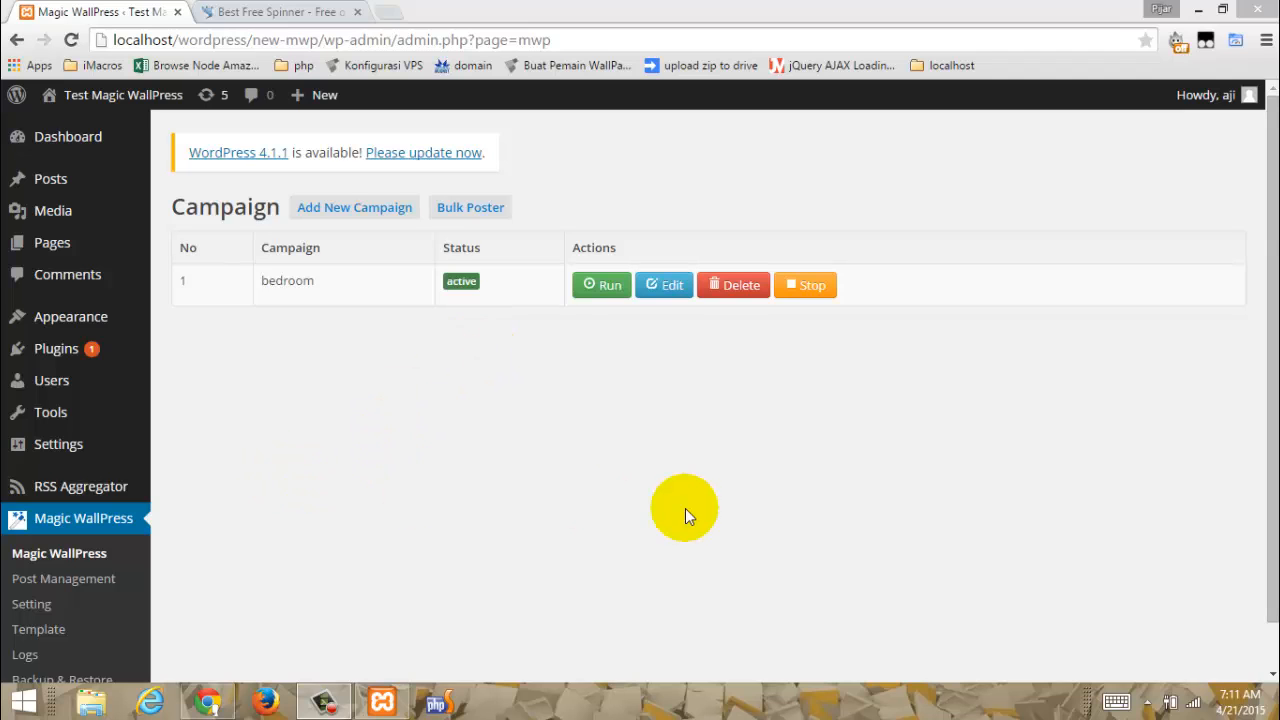
Step: Create a new Magic WallPress template and name it "post template 1"
scroll(450, 480, down, 1)
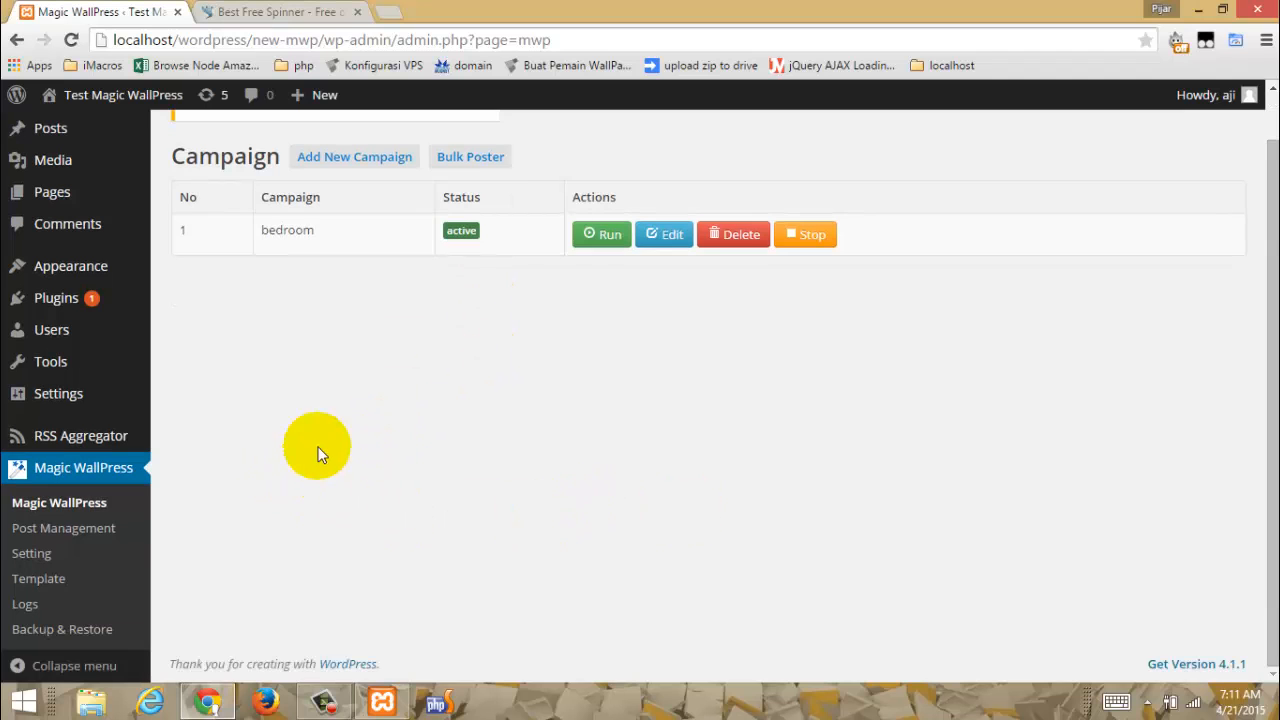
click(35, 583)
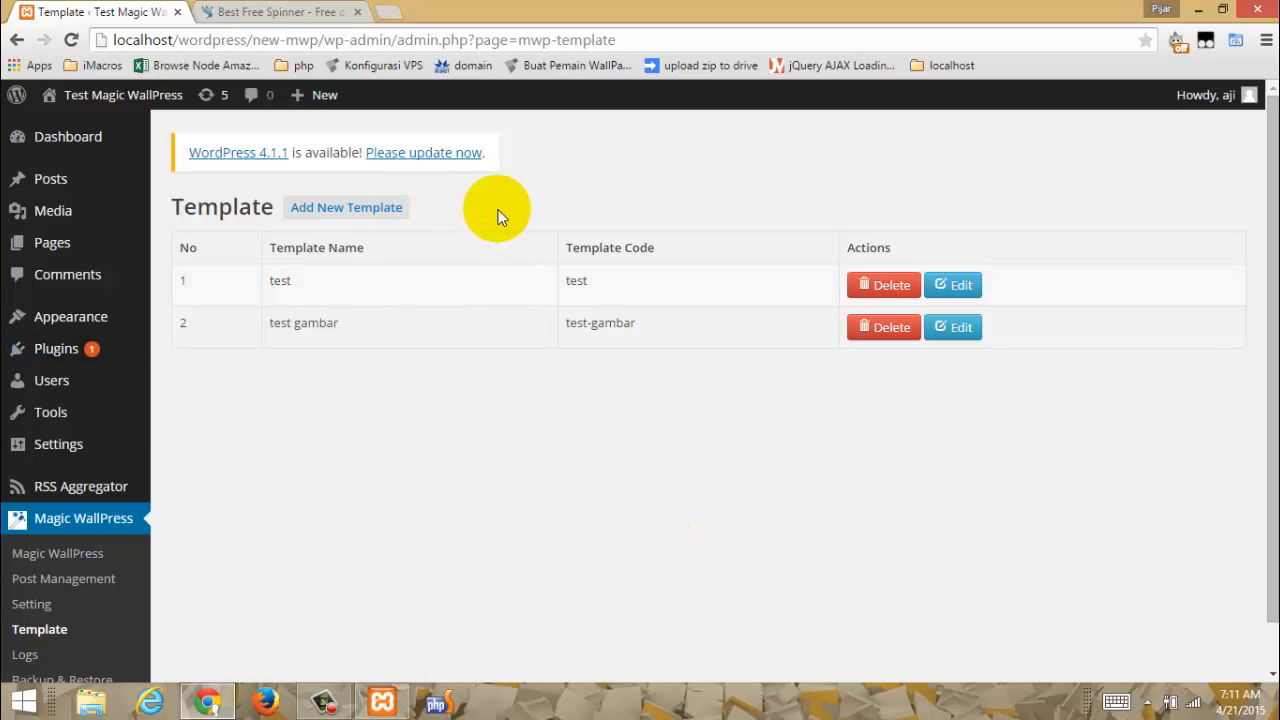
click(338, 210)
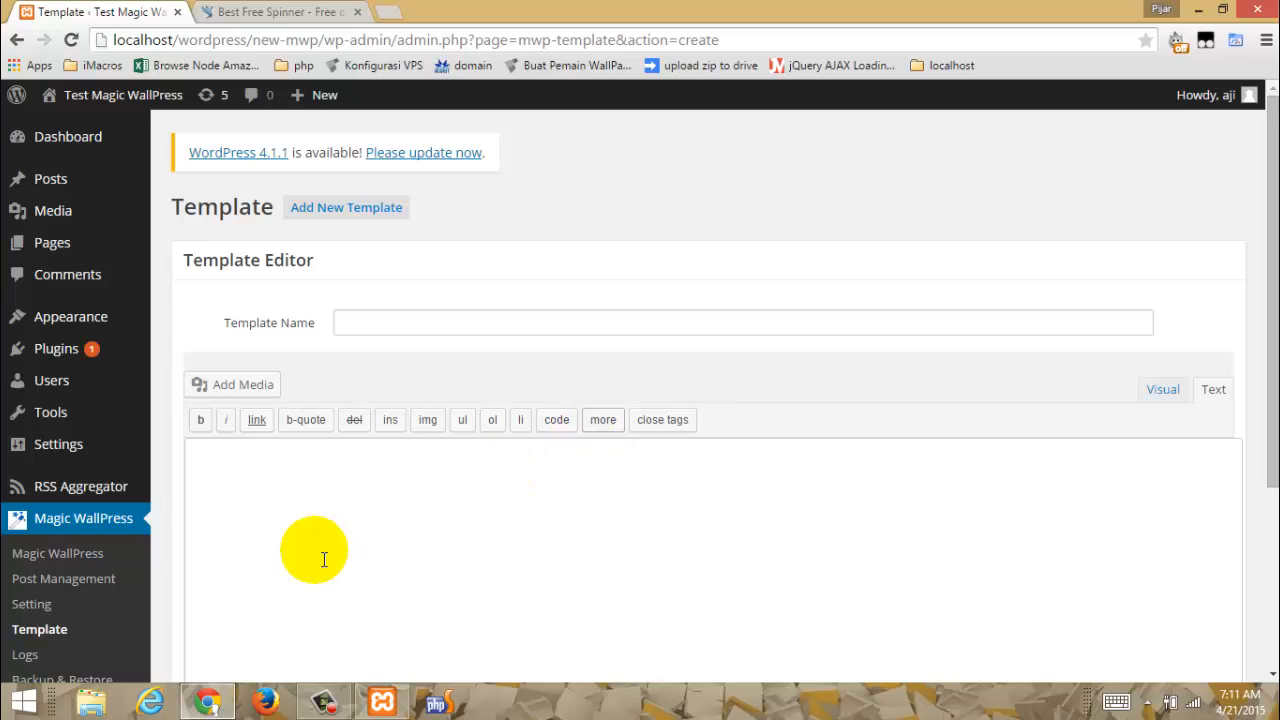
click(392, 336)
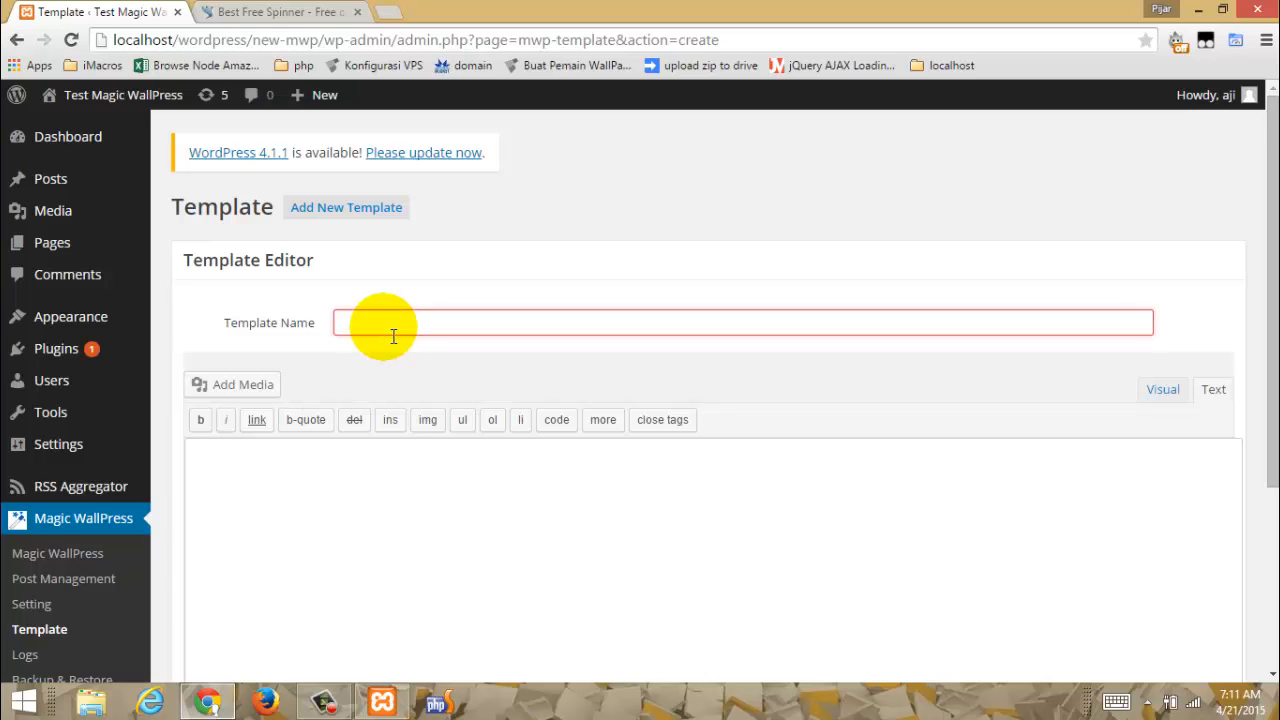
text(post)
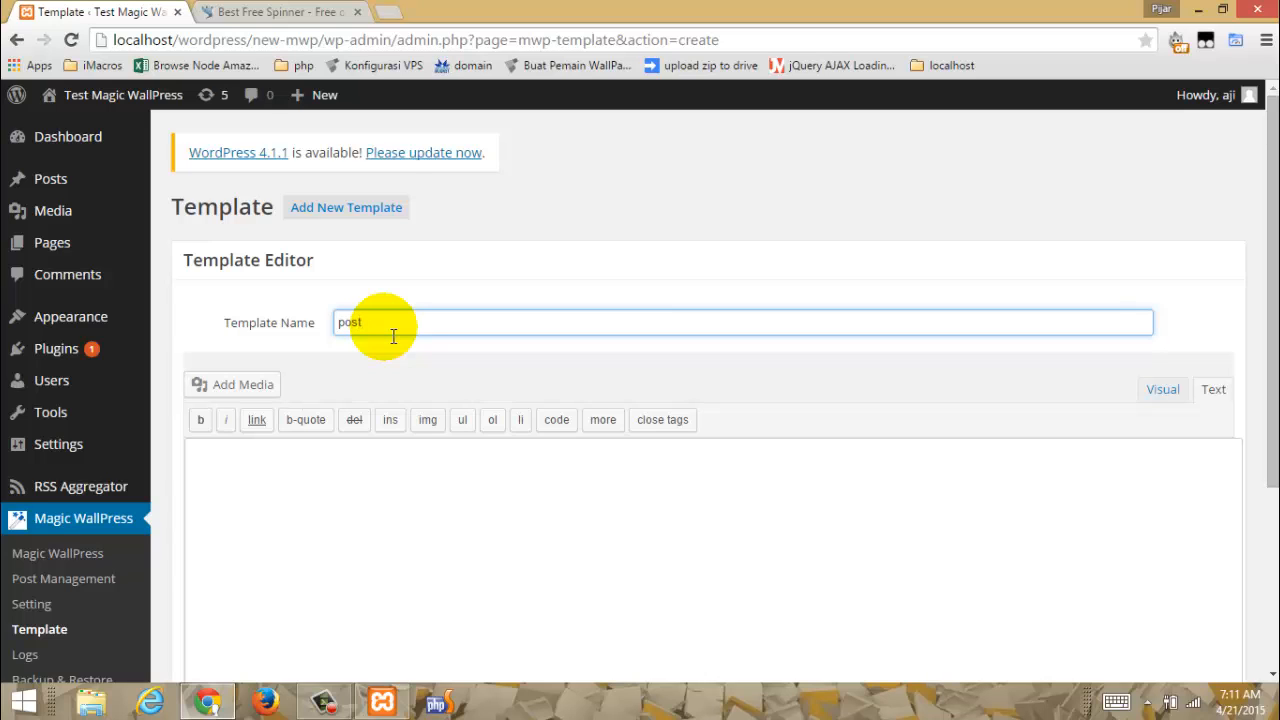
text( template 1)
Step: Switch the template body to visual editing and insert the Post Title short code at its start
click(500, 475)
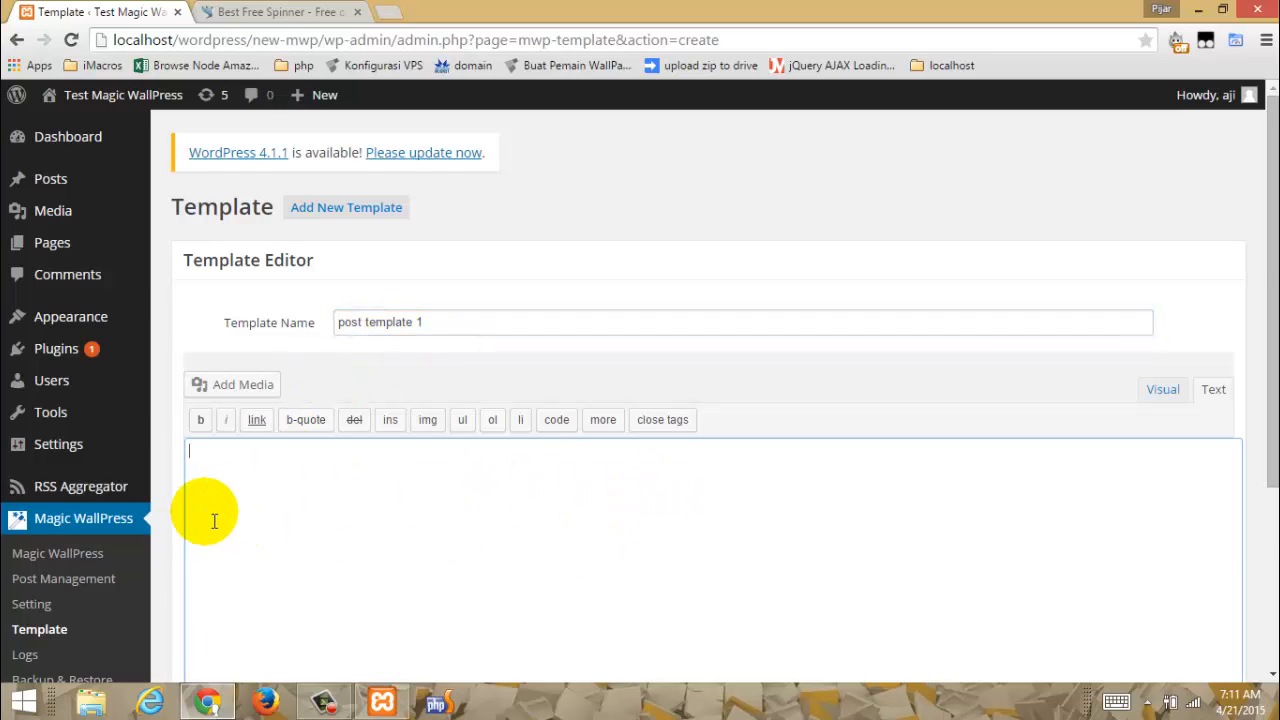
scroll(314, 517, down, 3)
scroll(271, 486, up, 2)
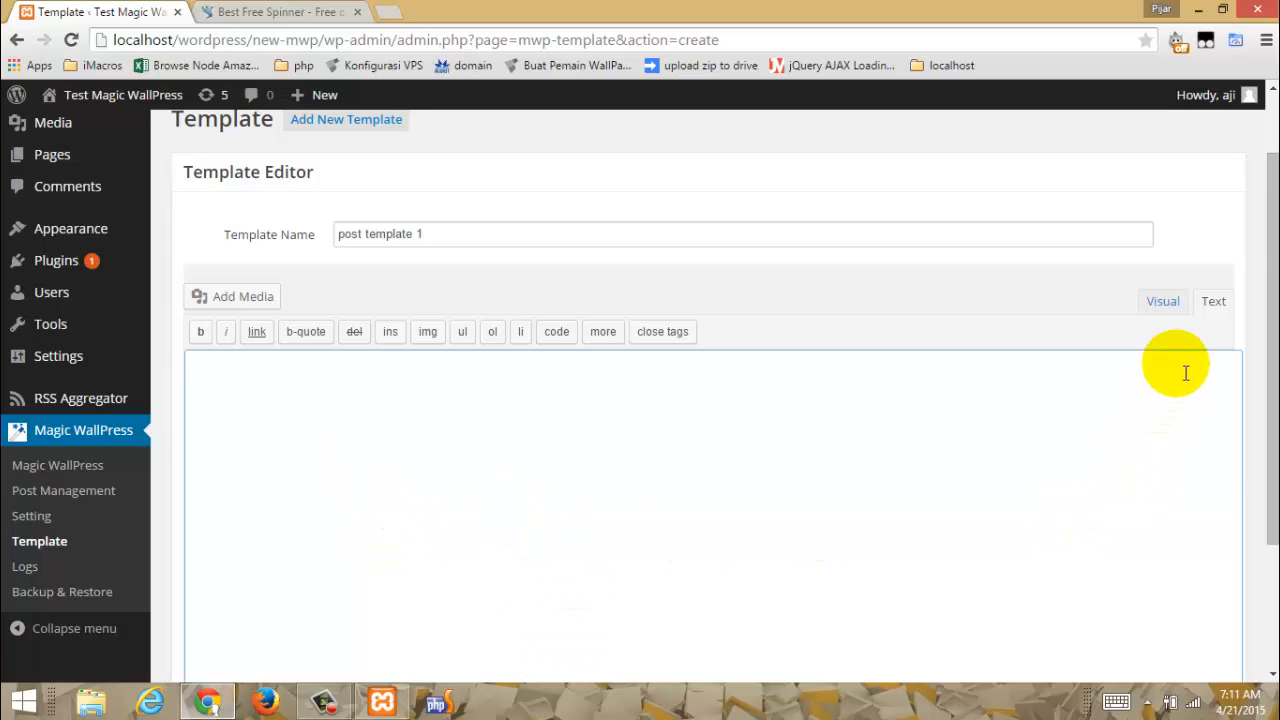
click(1163, 305)
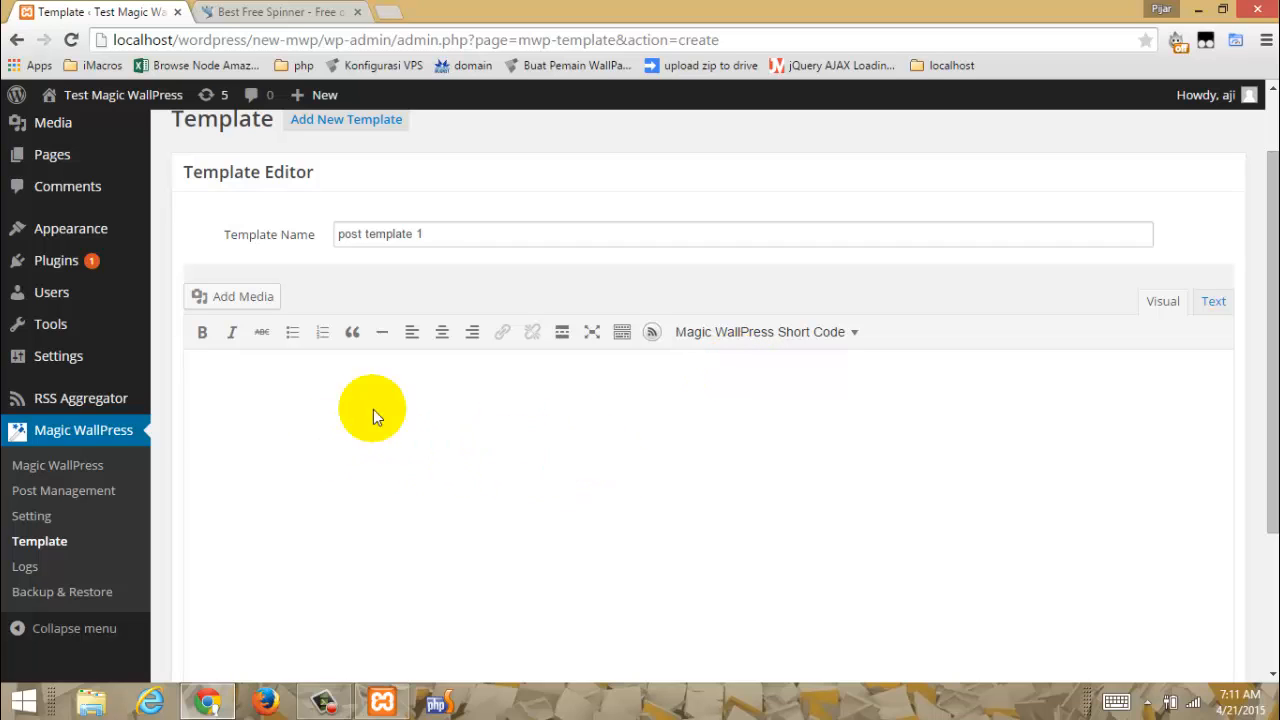
click(227, 374)
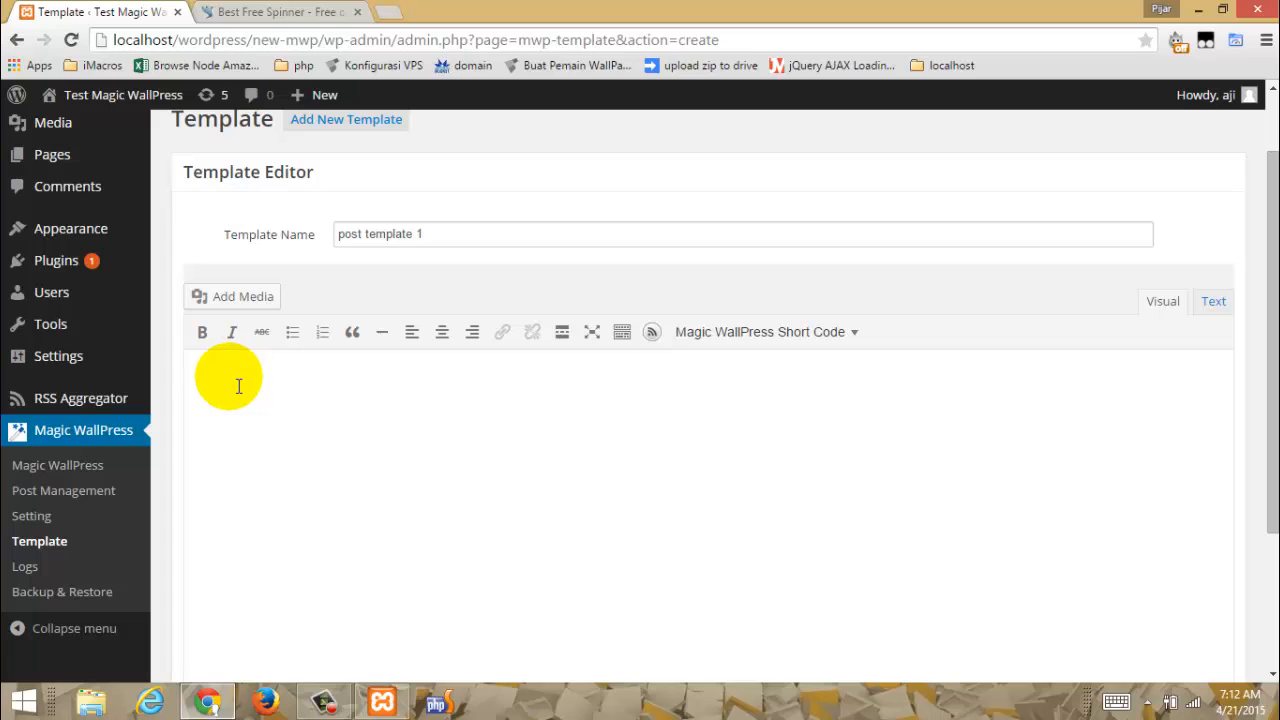
click(728, 331)
mouse_move(770, 411)
mouse_move(770, 375)
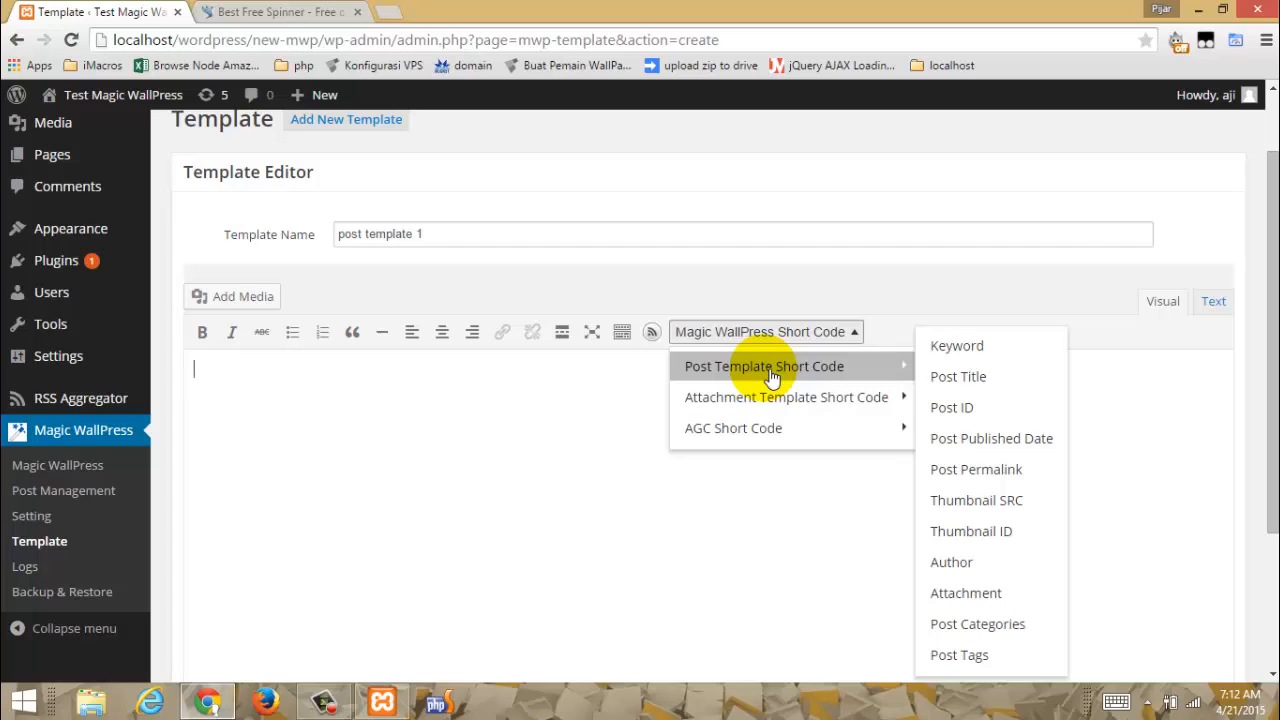
mouse_move(754, 450)
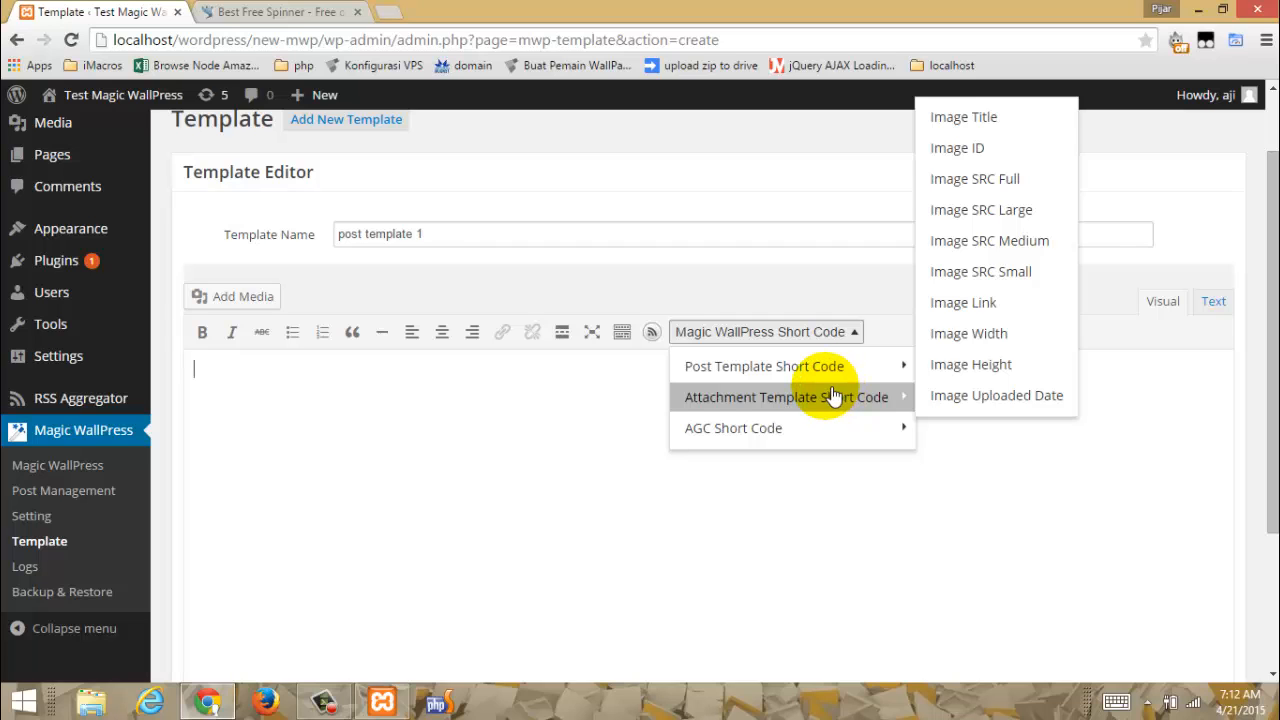
mouse_move(837, 366)
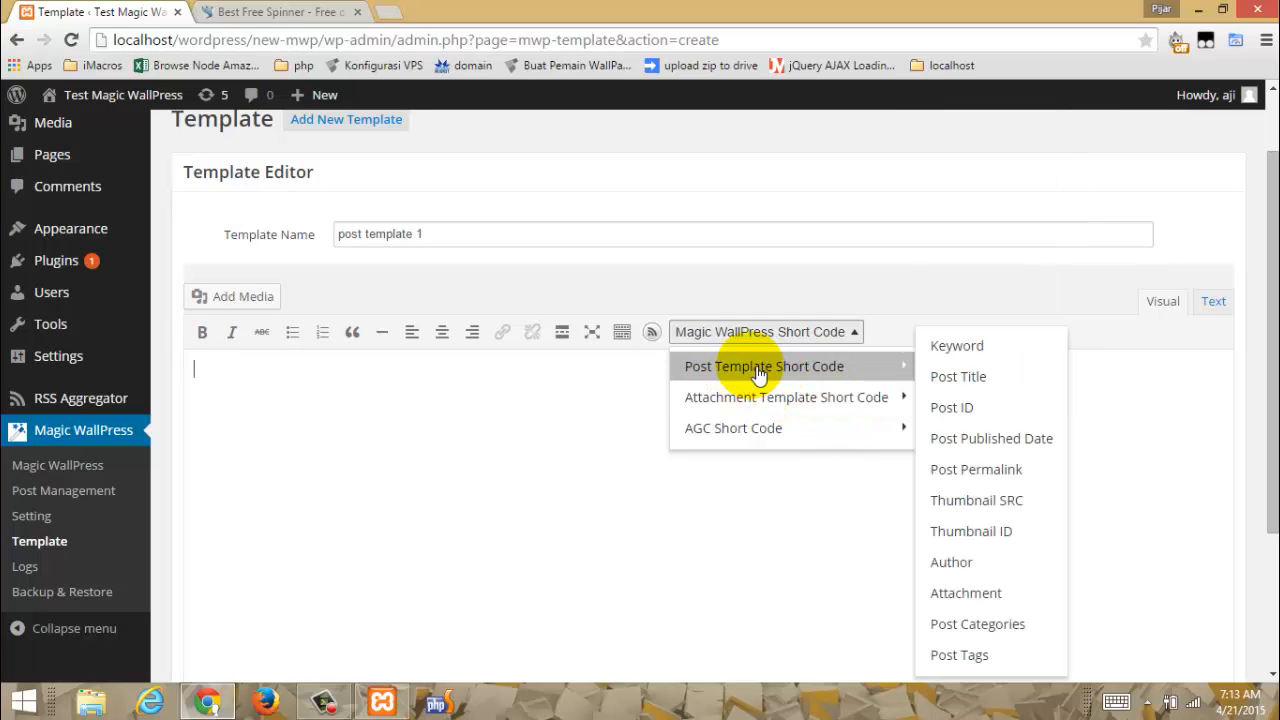
mouse_move(826, 437)
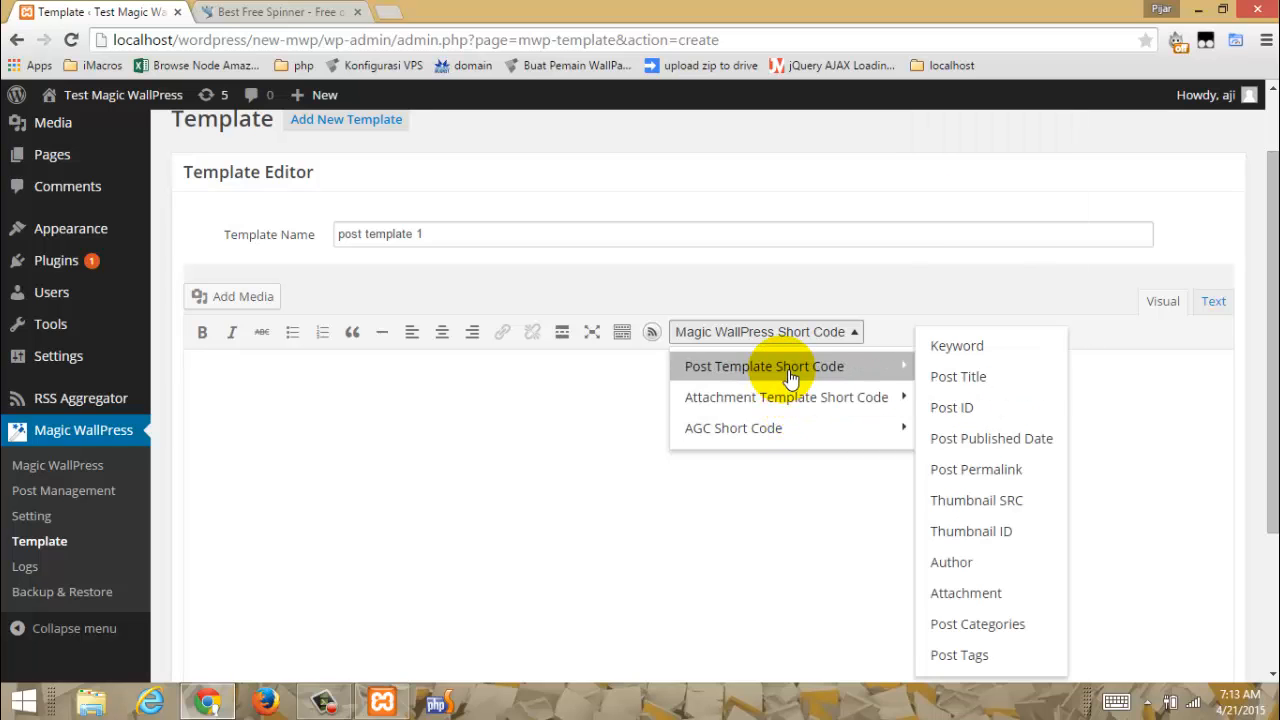
click(962, 380)
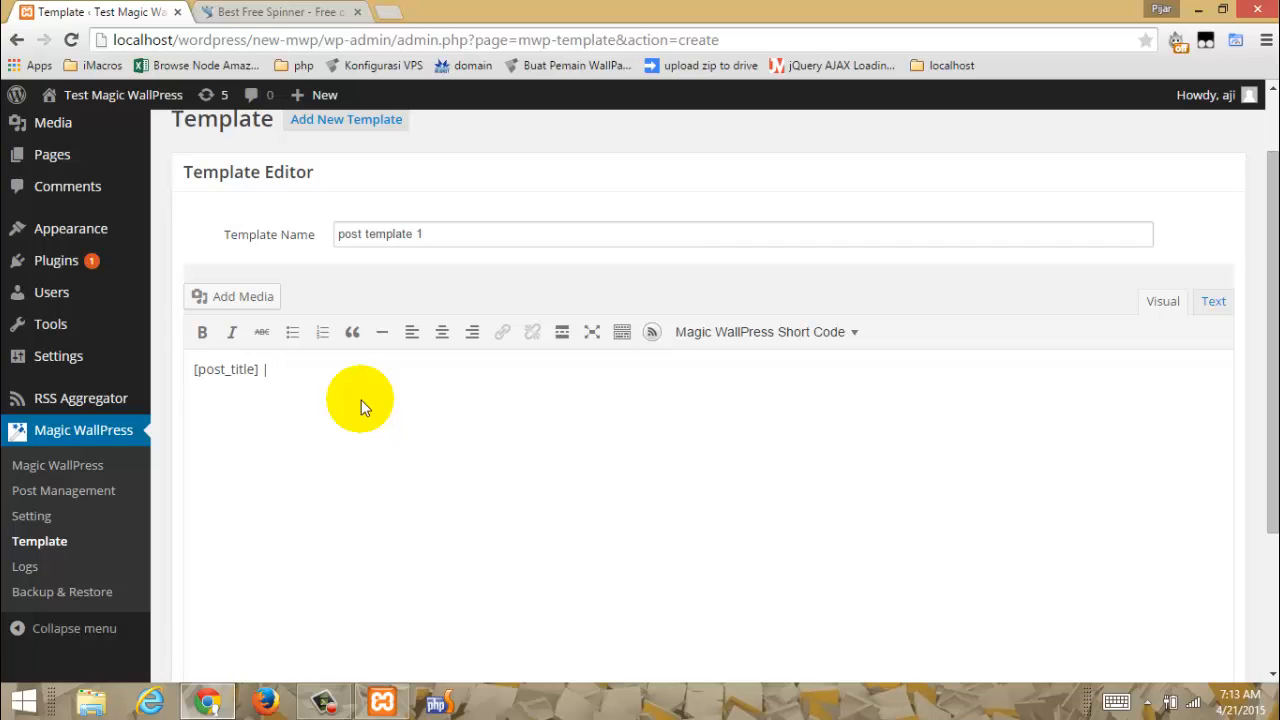
Step: After the title code, write "| Welcome to my blog, in this time I'll show you about" and insert the Keyword short code followed by a period
text(| Welcome to my blog,)
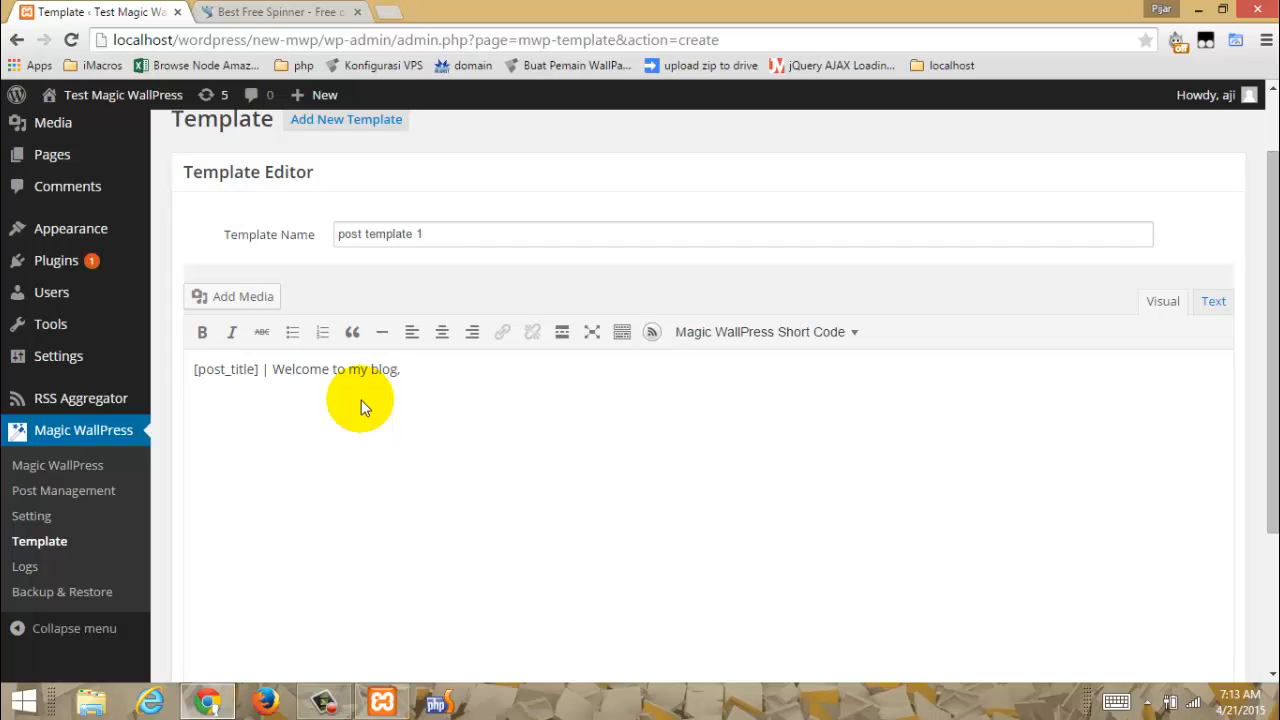
text( in this time I'll)
key(BackSpace)
key(BackSpace)
text(;)
key(BackSpace)
text(ll show)
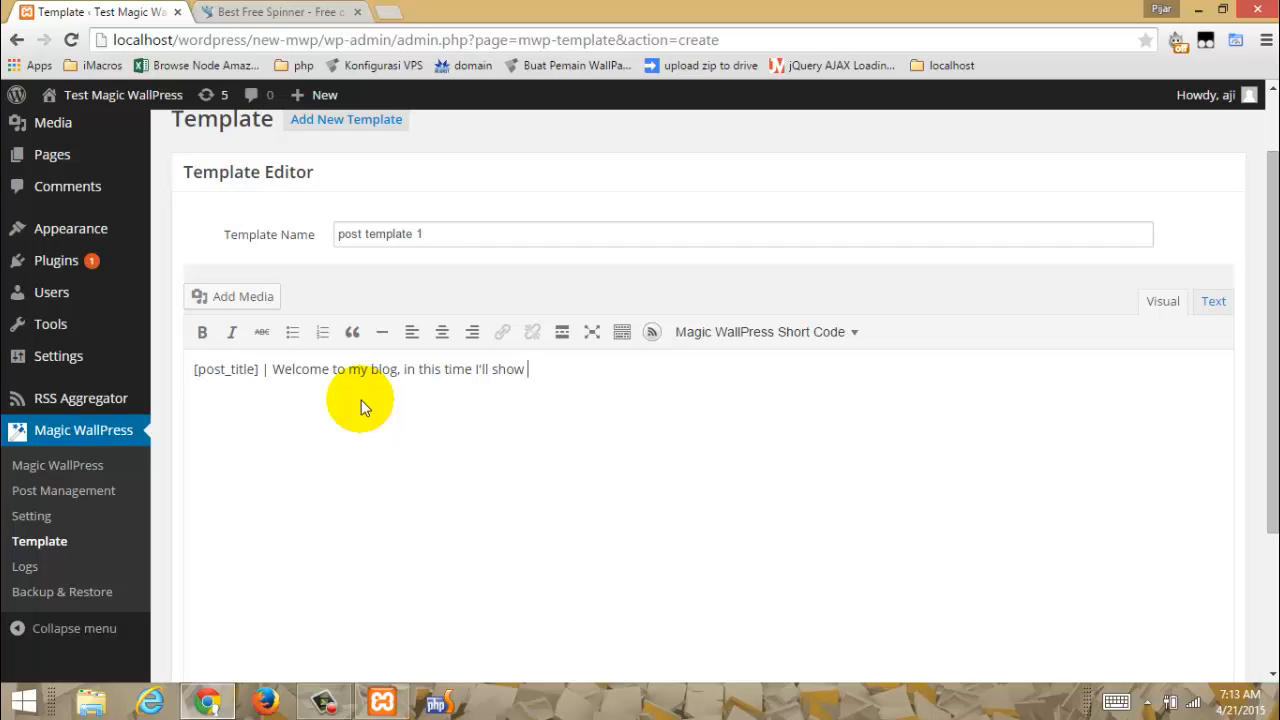
text( you about)
click(777, 332)
mouse_move(810, 370)
click(940, 345)
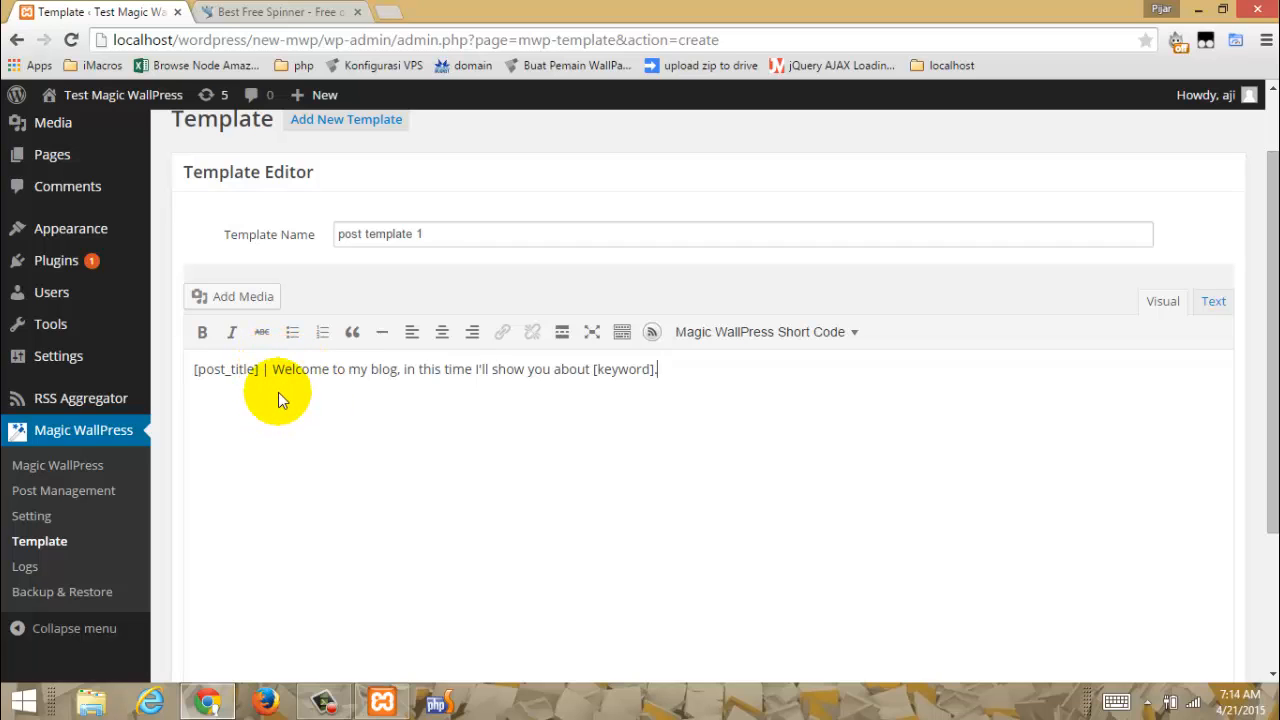
Step: Copy the welcome sentence, without the title code, into Best Free Spinner and spin it
click(290, 8)
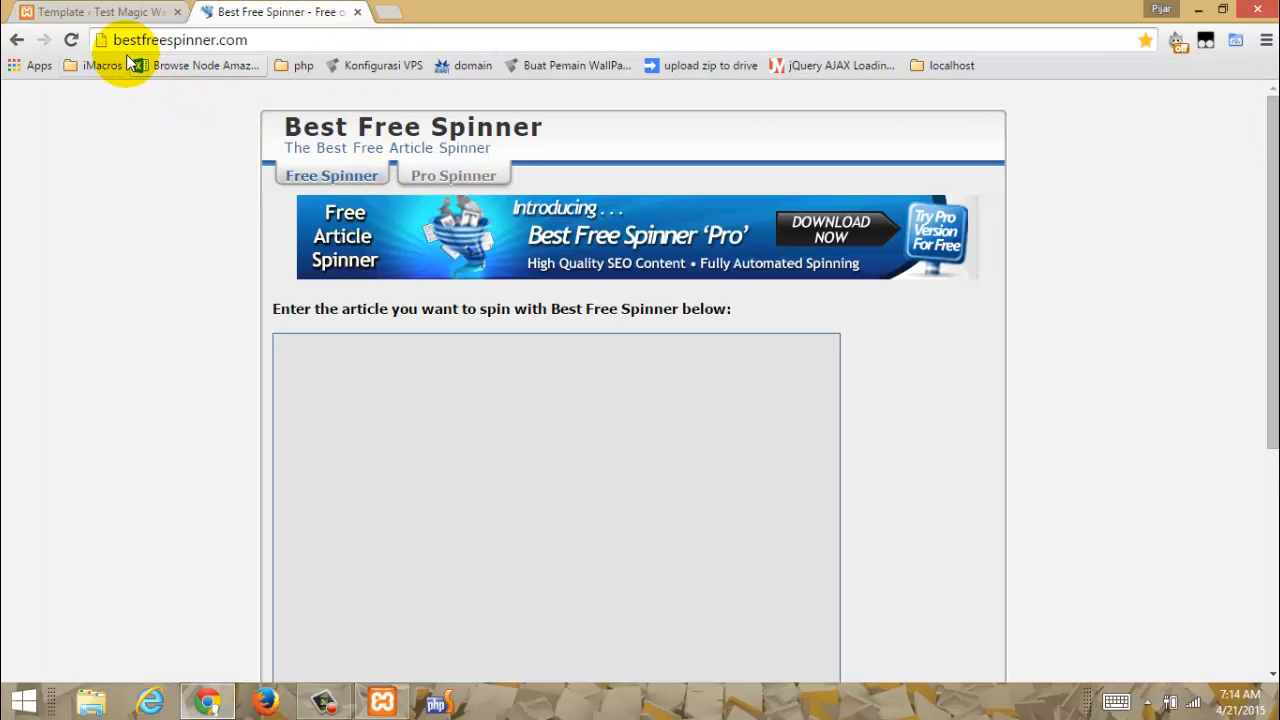
click(110, 12)
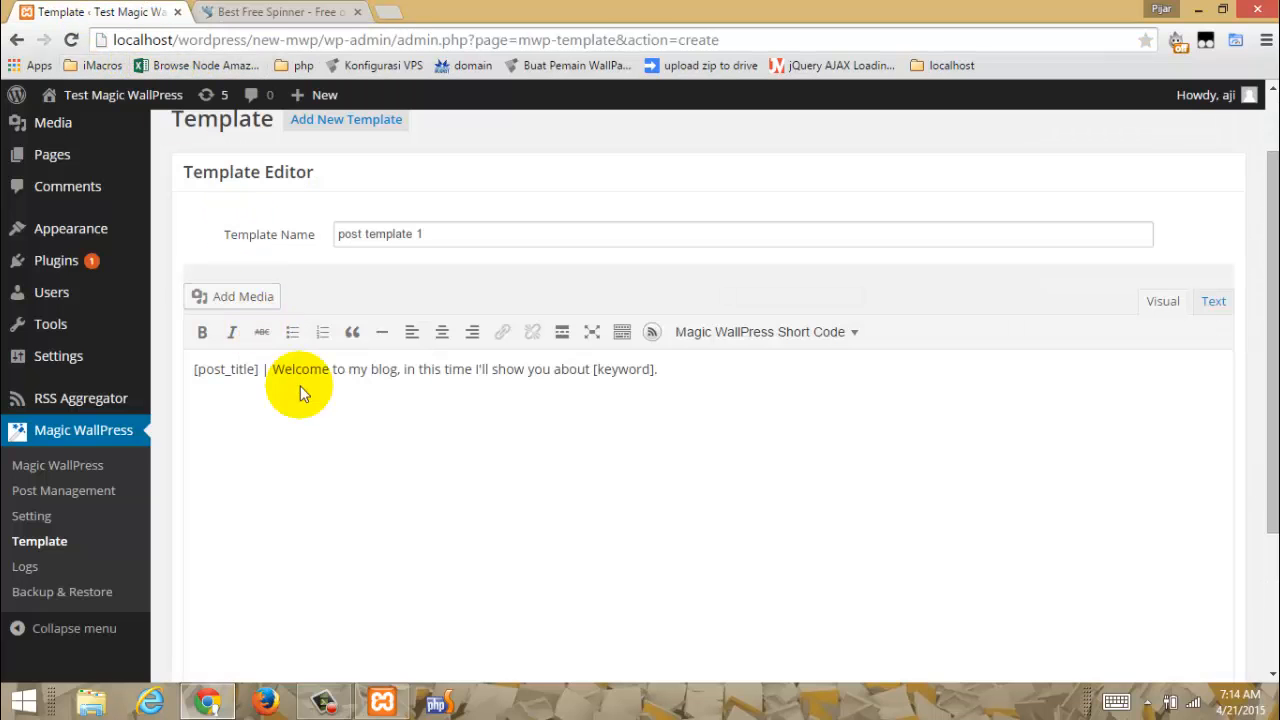
drag(273, 370, 686, 375)
key(ctrl+c)
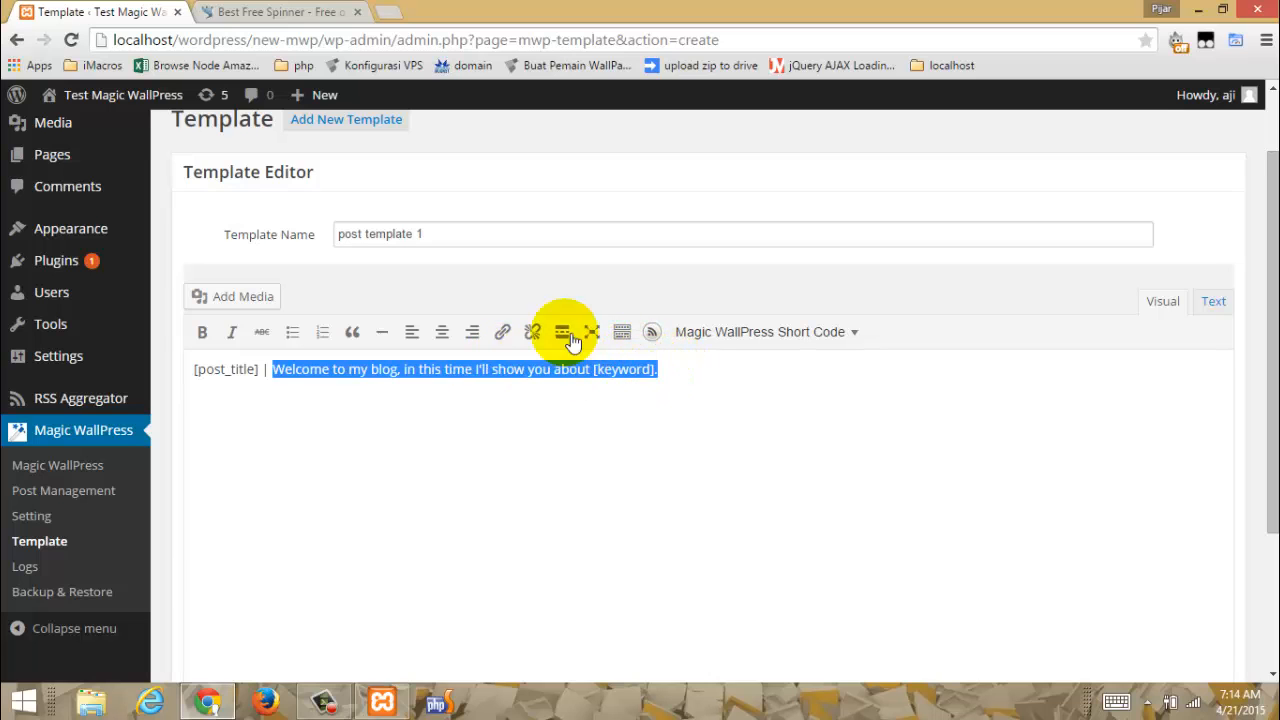
click(205, 10)
click(378, 448)
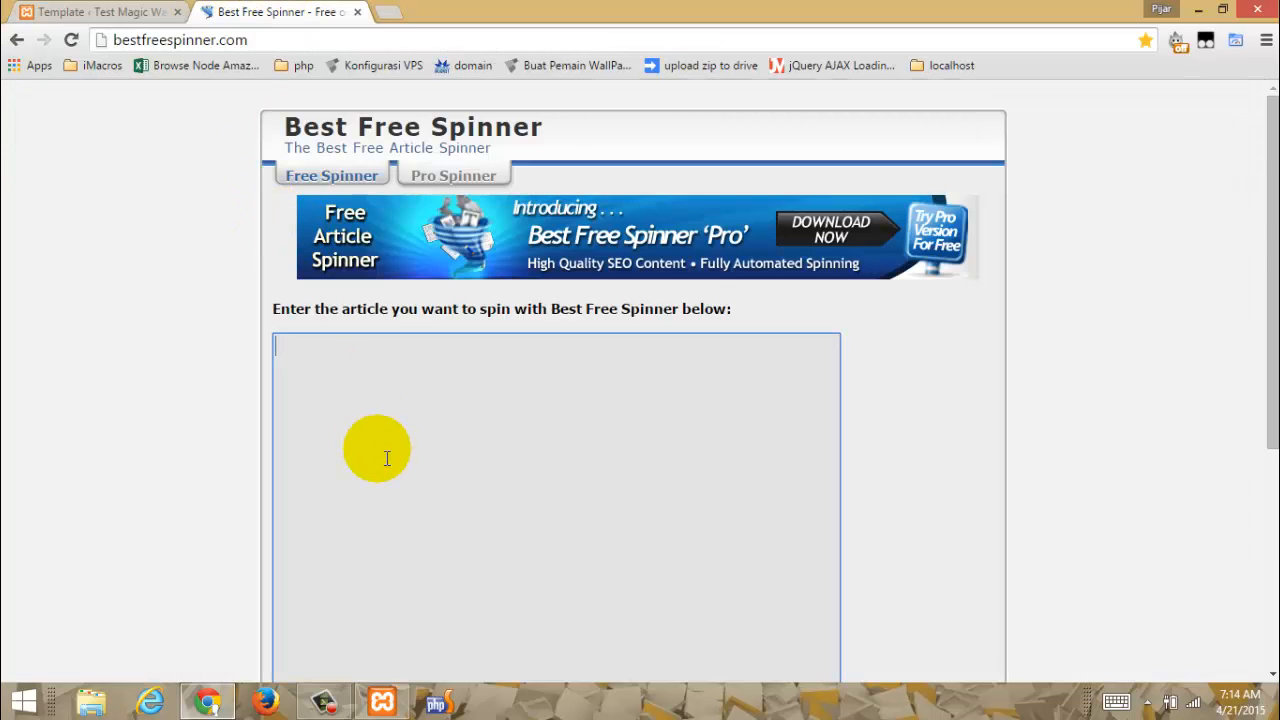
key(ctrl+v)
scroll(387, 458, down, 4)
click(323, 507)
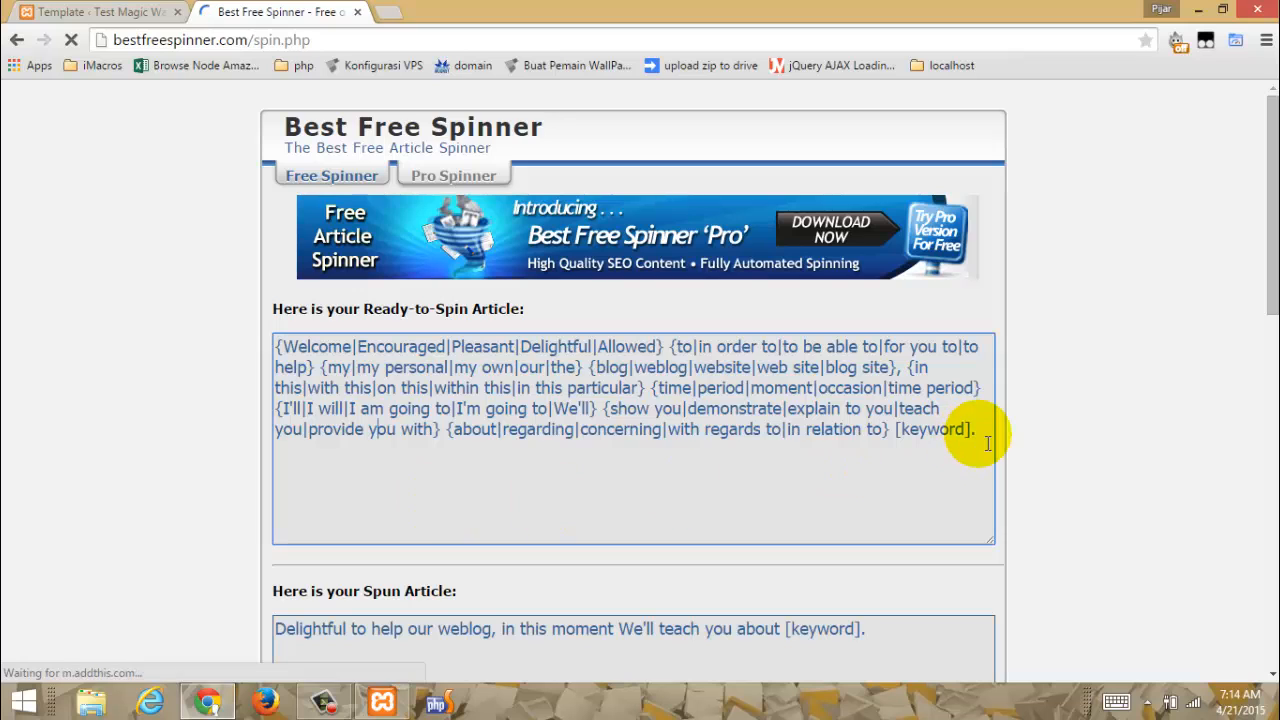
Step: Replace the welcome sentence in the WordPress template with the spinner's full ready-to-spin text
drag(977, 432, 223, 329)
key(ctrl+c)
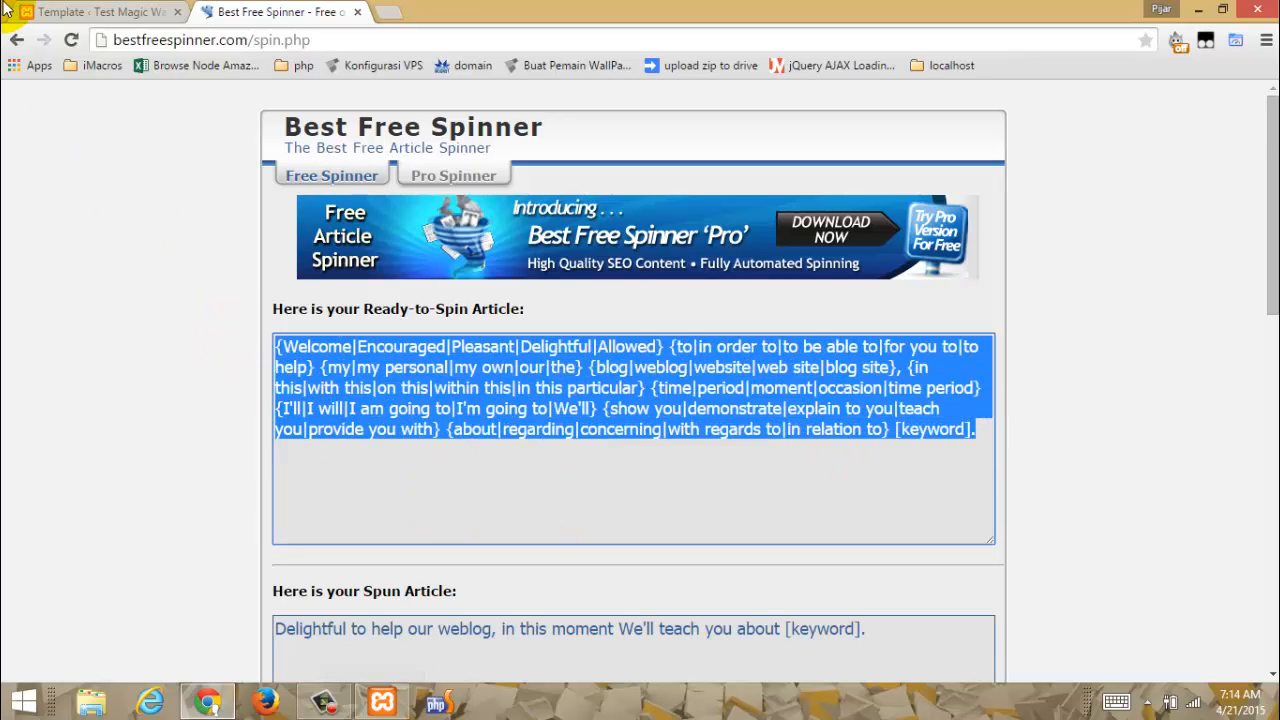
click(95, 12)
key(ctrl+v)
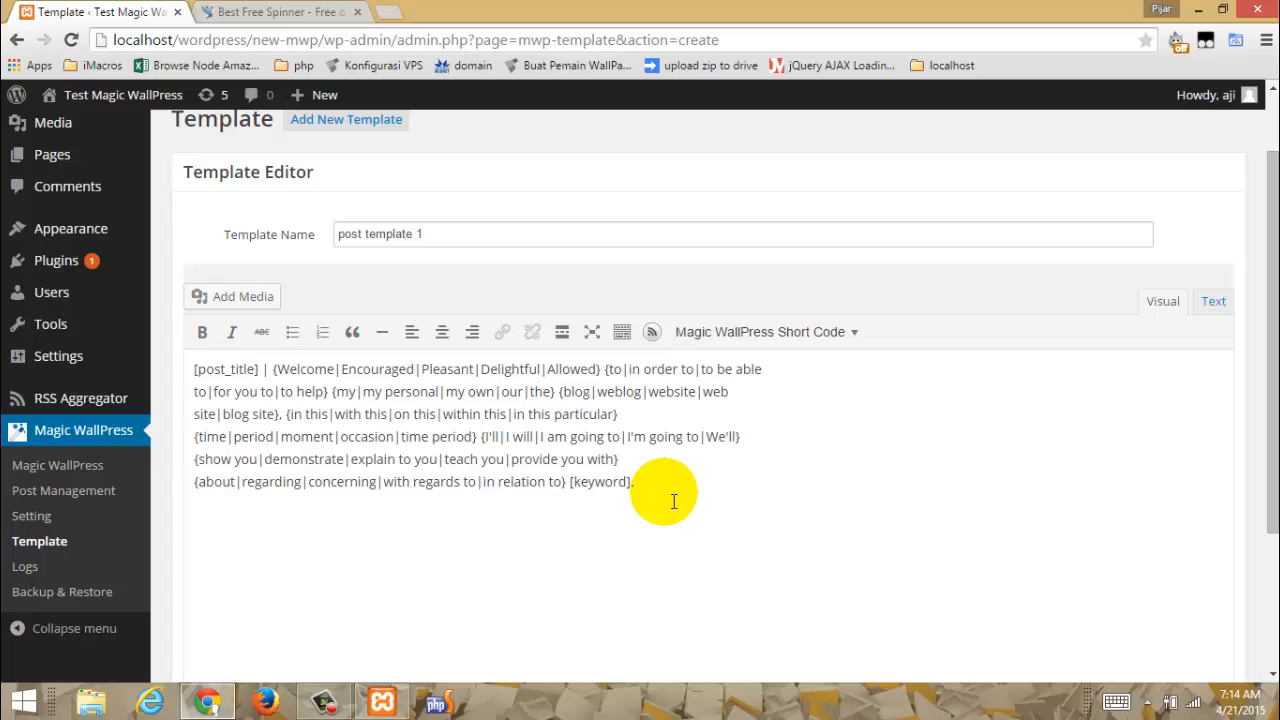
Step: Append the sentence "And now, this is the first image :" to the end of the template text
text(An d now, this in)
key(BackSpace)
text(s )
text(the )
text(firs)
text(t imag)
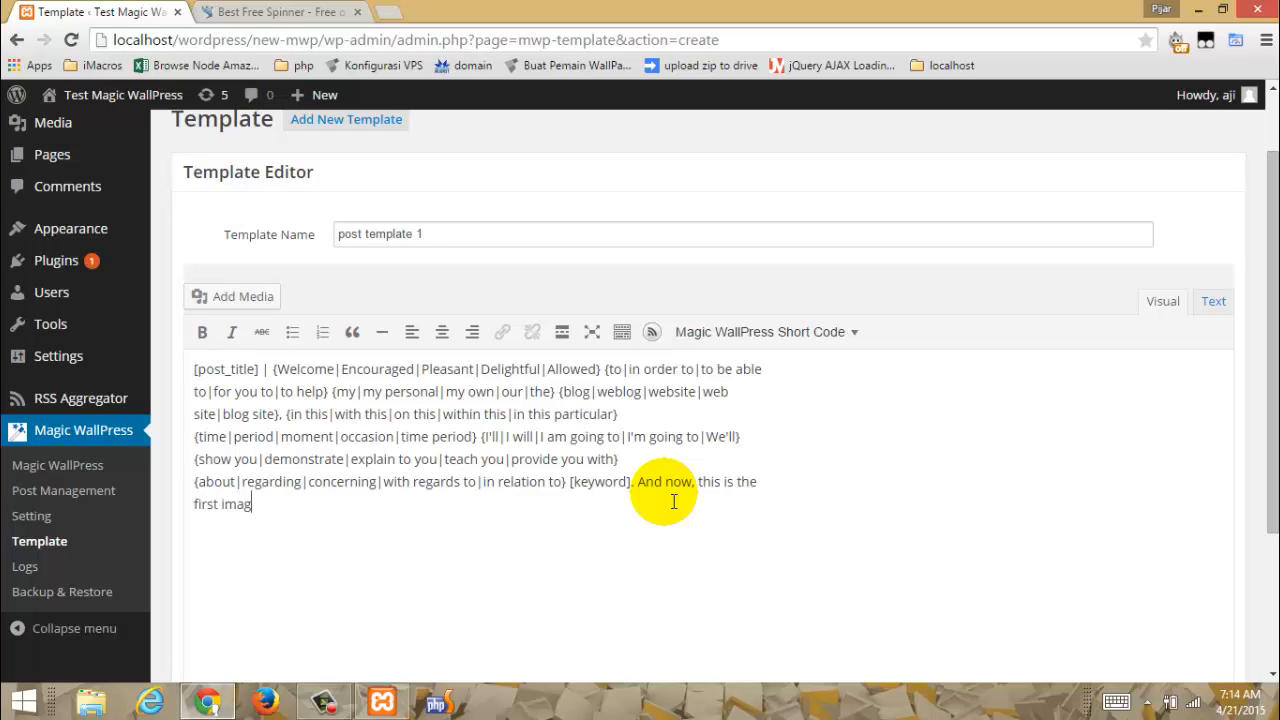
text(e ")
key(BackSpace)
text(:)
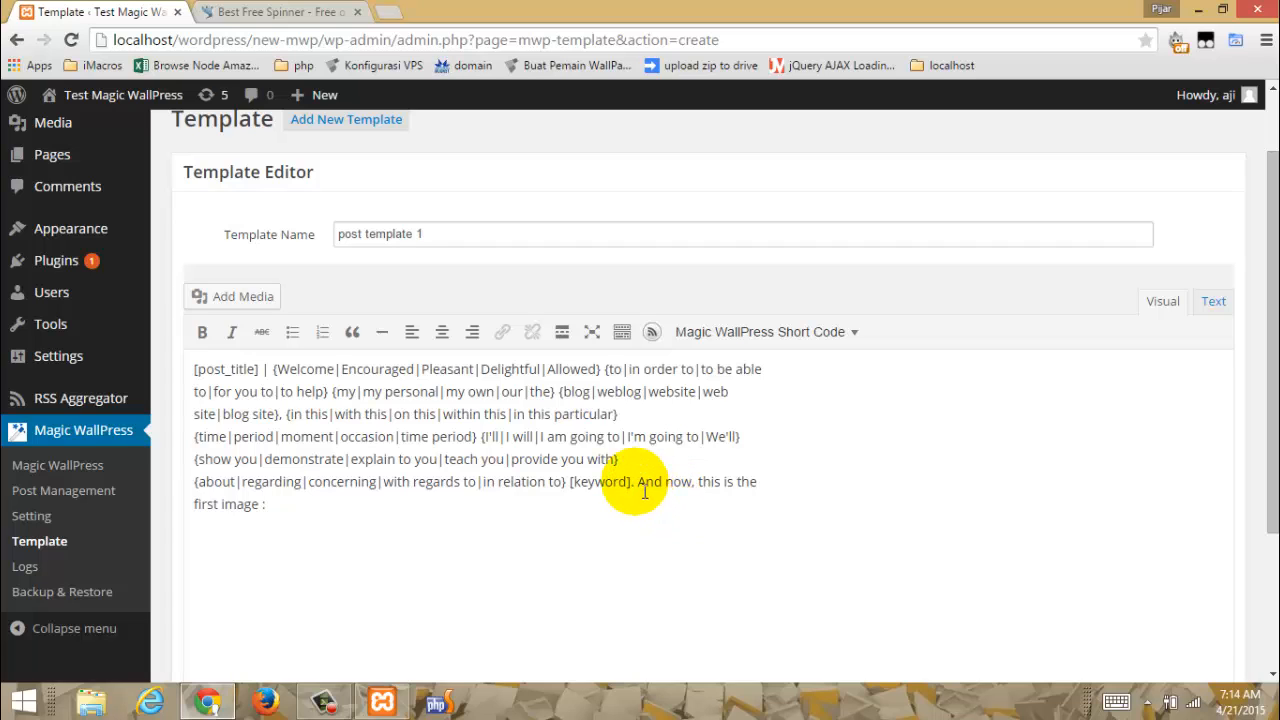
Step: Copy the first-image sentence into Best Free Spinner in place of the earlier article text and spin it
drag(637, 481, 660, 520)
key(ctrl+c)
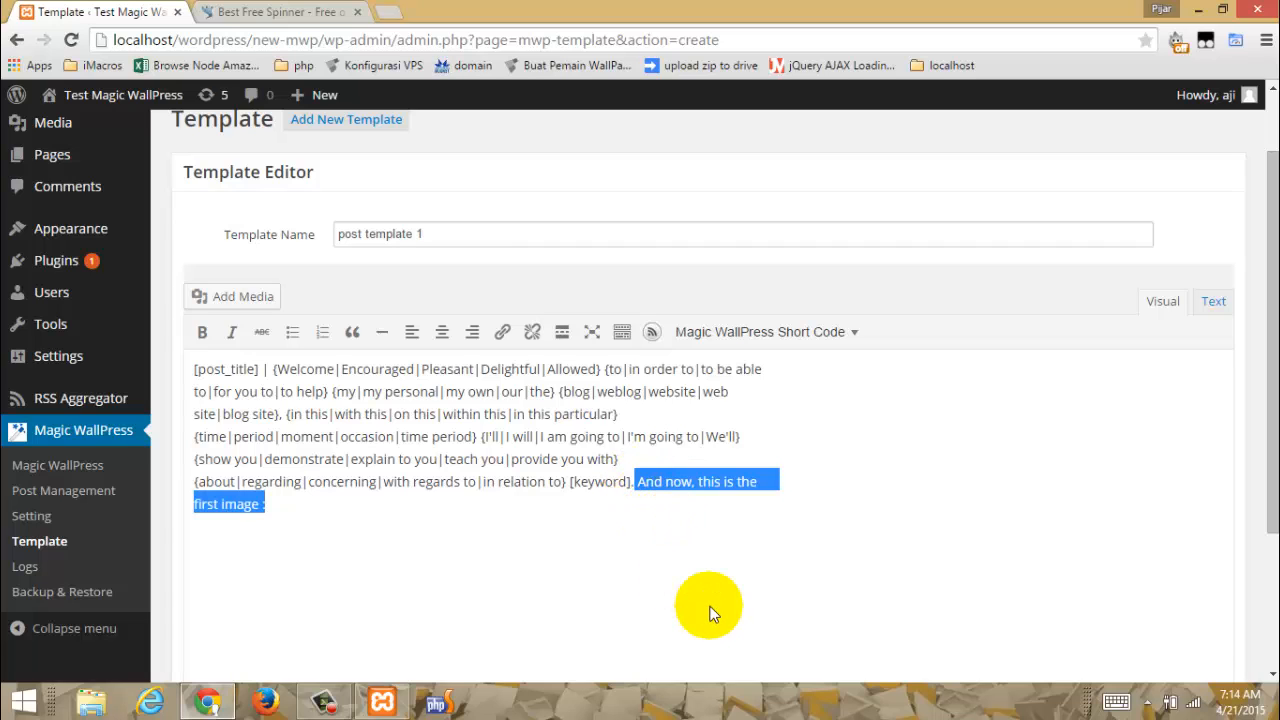
click(280, 12)
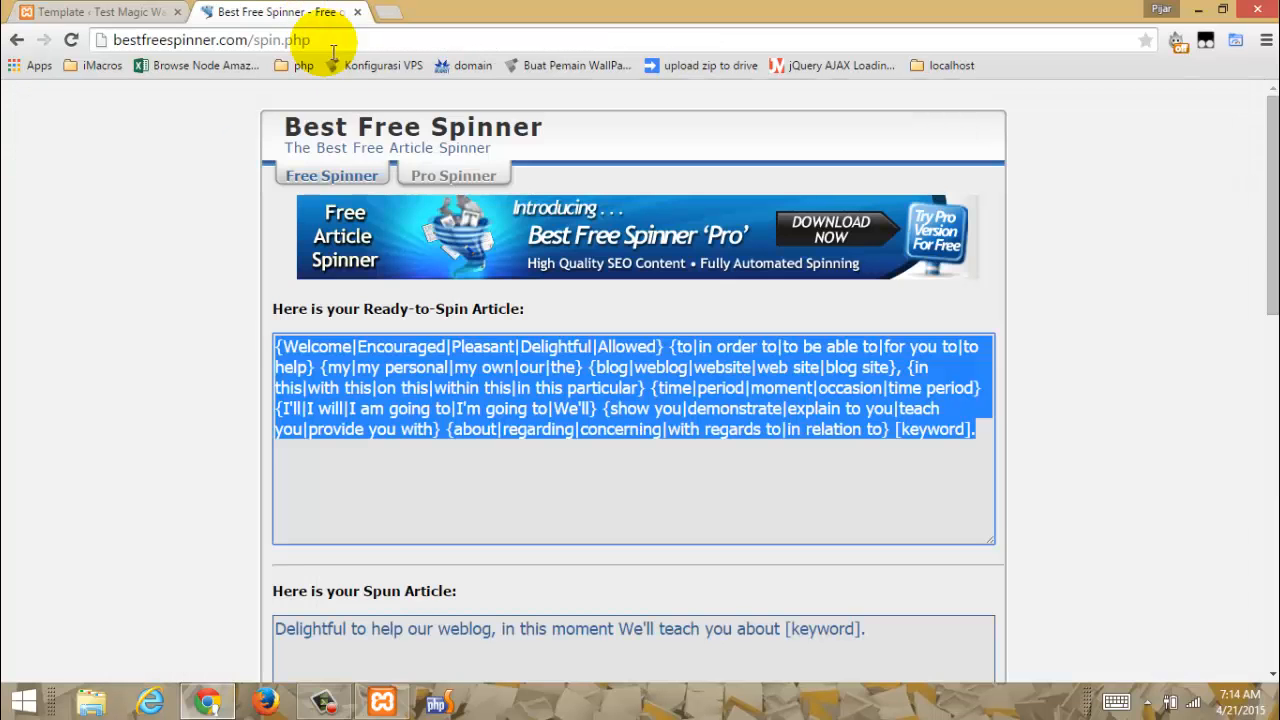
scroll(480, 420, down, 5)
scroll(480, 420, down, 3)
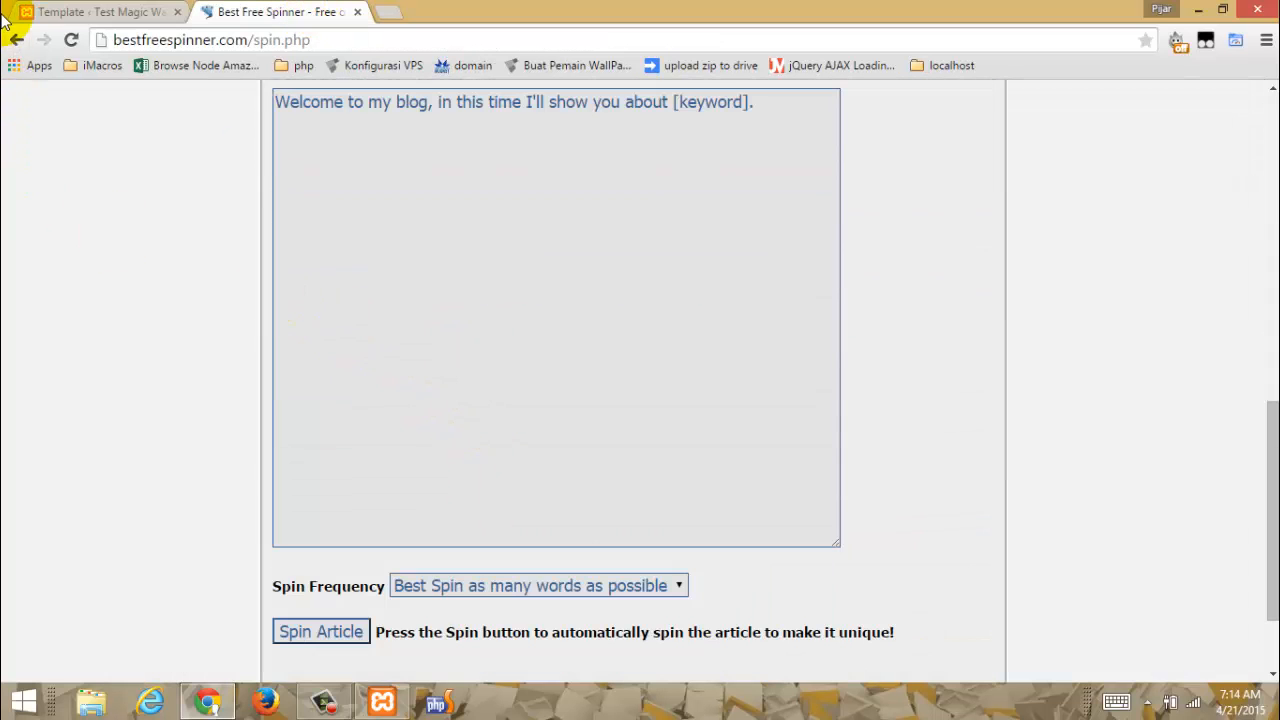
click(16, 40)
click(434, 260)
scroll(534, 356, up, 3)
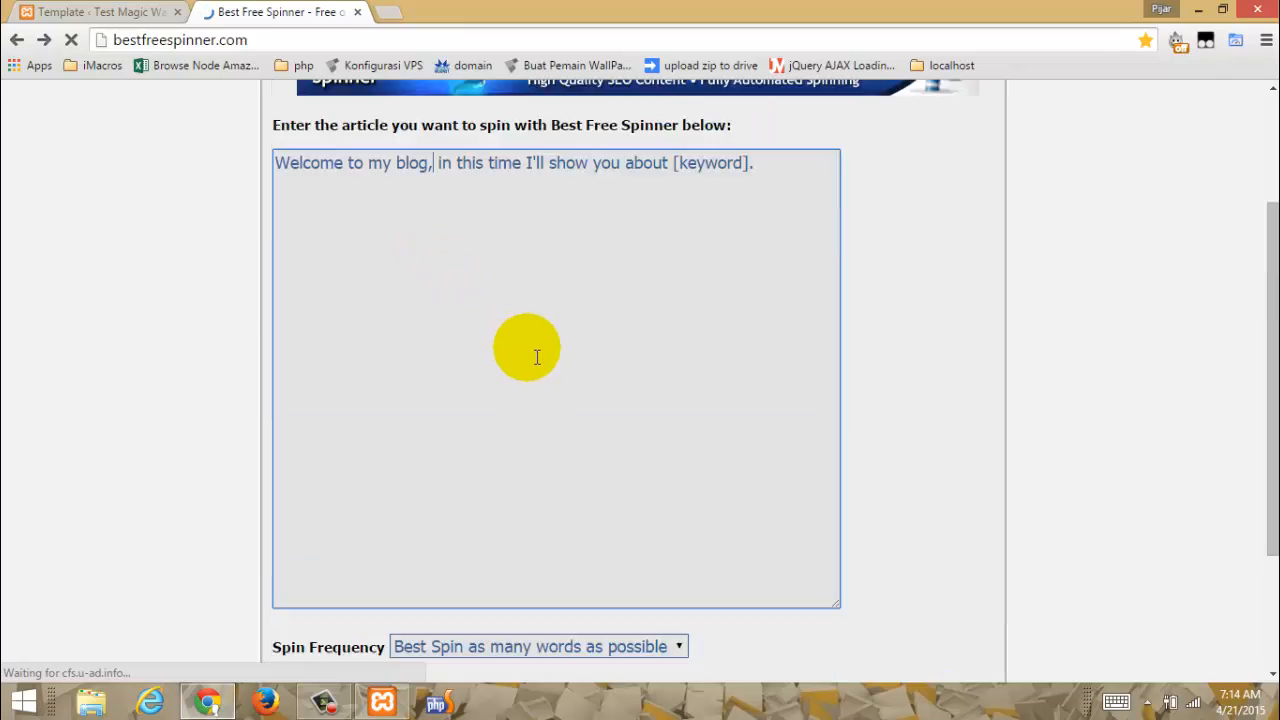
click(592, 294)
key(ctrl+a)
key(ctrl+v)
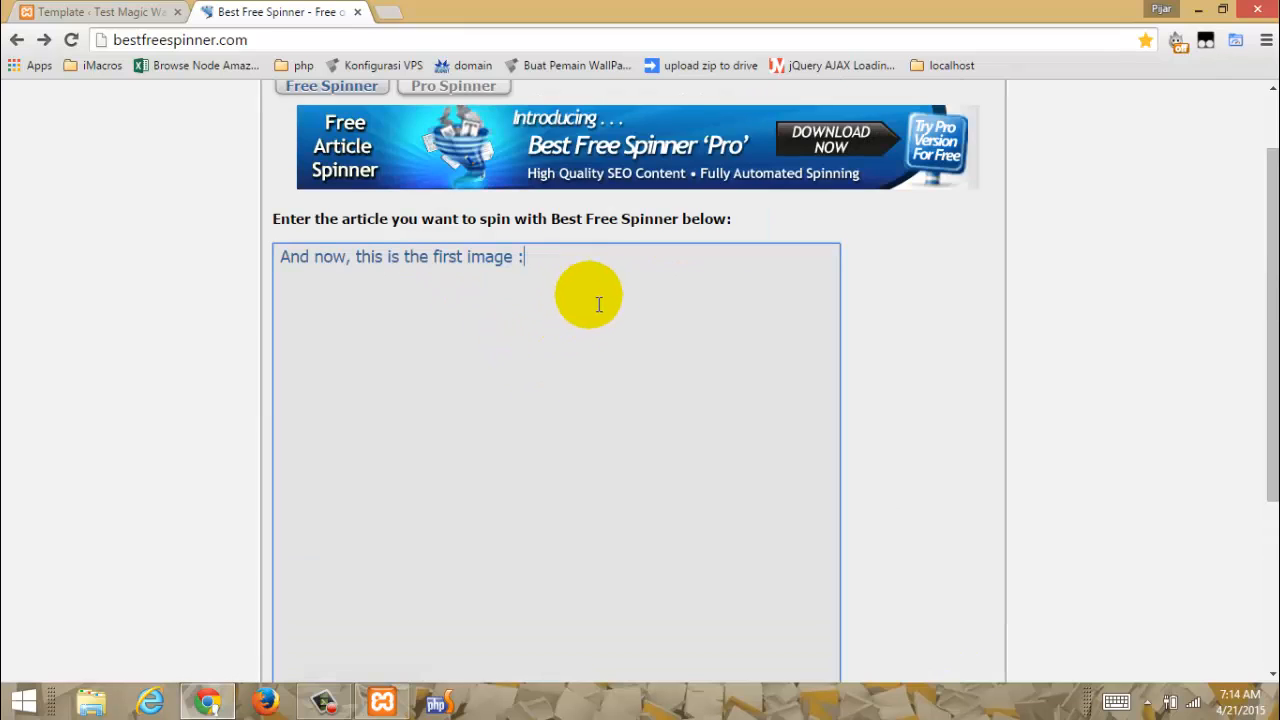
scroll(592, 294, down, 4)
click(322, 506)
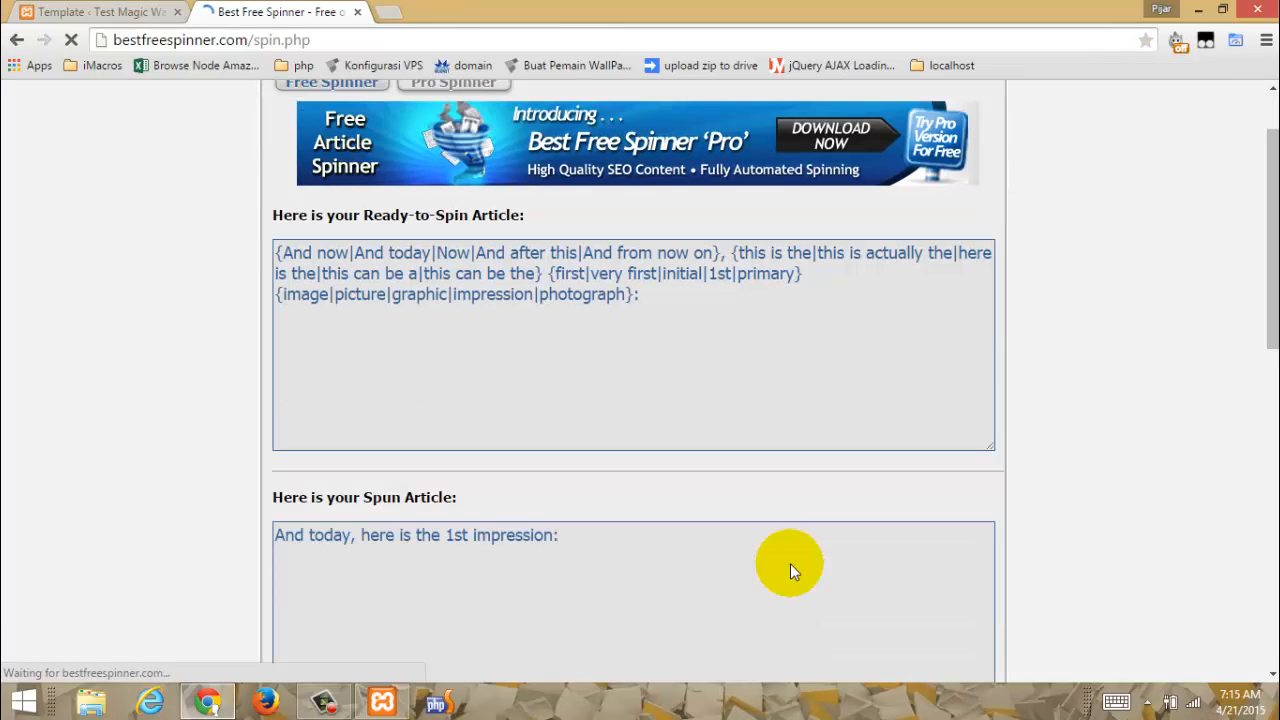
Step: Close the advertisement pop-up and copy the full ready-to-spin version of the first-image sentence
drag(740, 300, 225, 255)
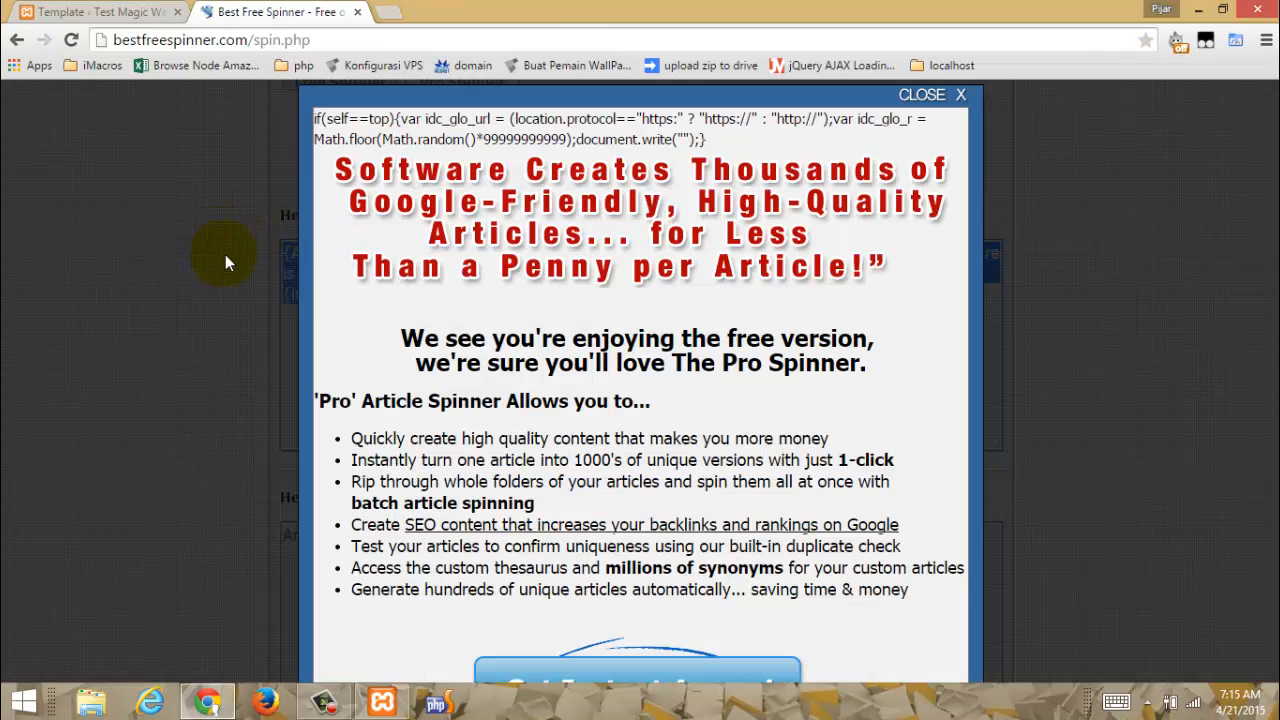
click(925, 95)
click(737, 346)
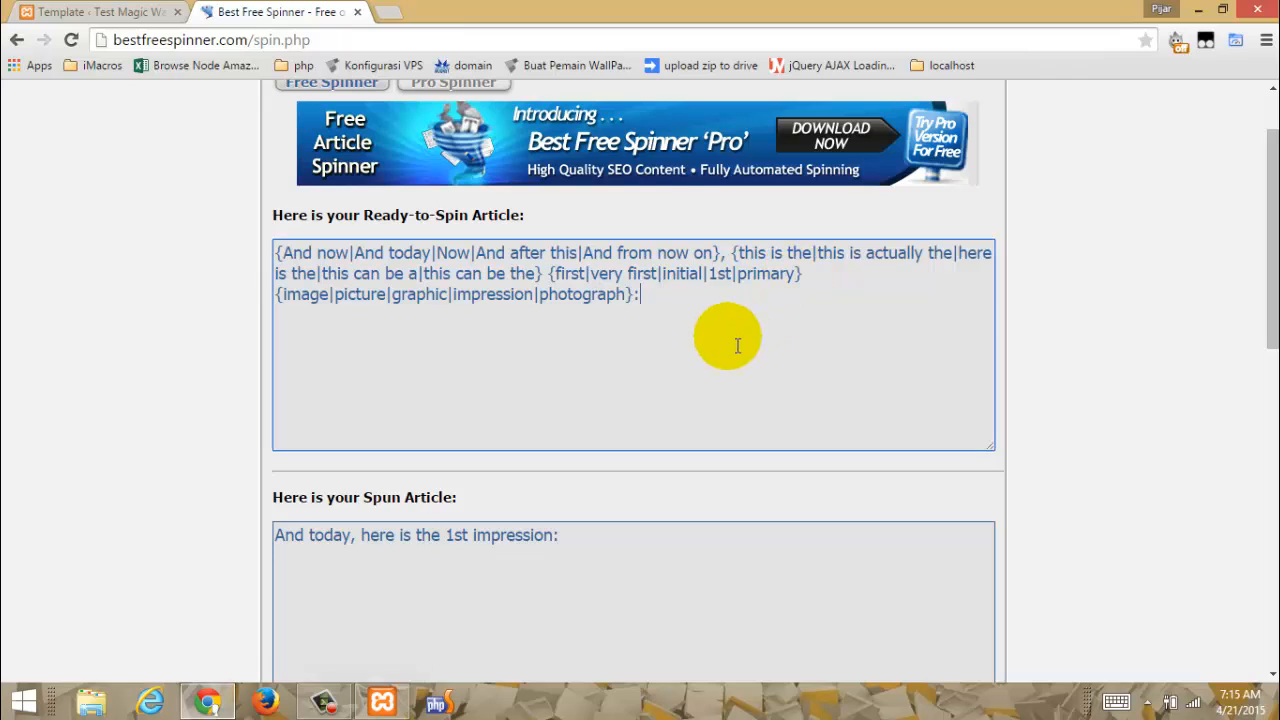
drag(711, 314, 251, 251)
key(ctrl+c)
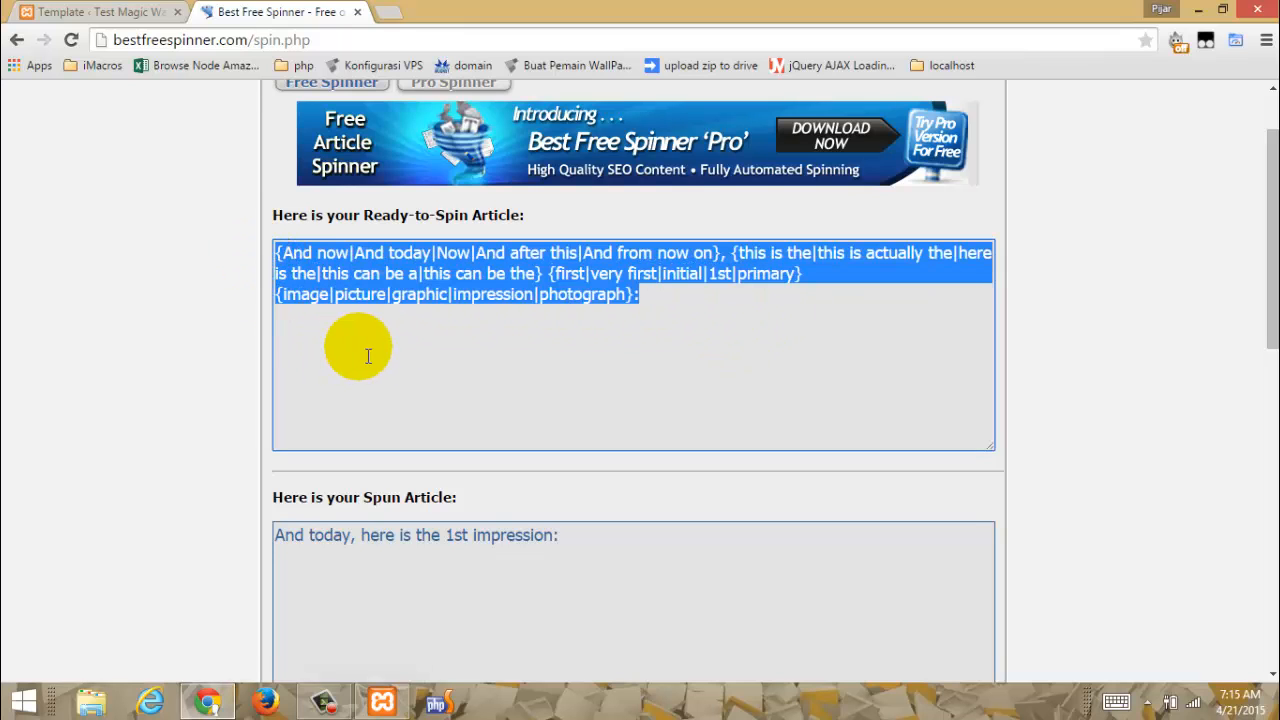
Step: Replace the plain first-image sentence in the WordPress template with the copied ready-to-spin text, keeping a space after [keyword]
click(128, 12)
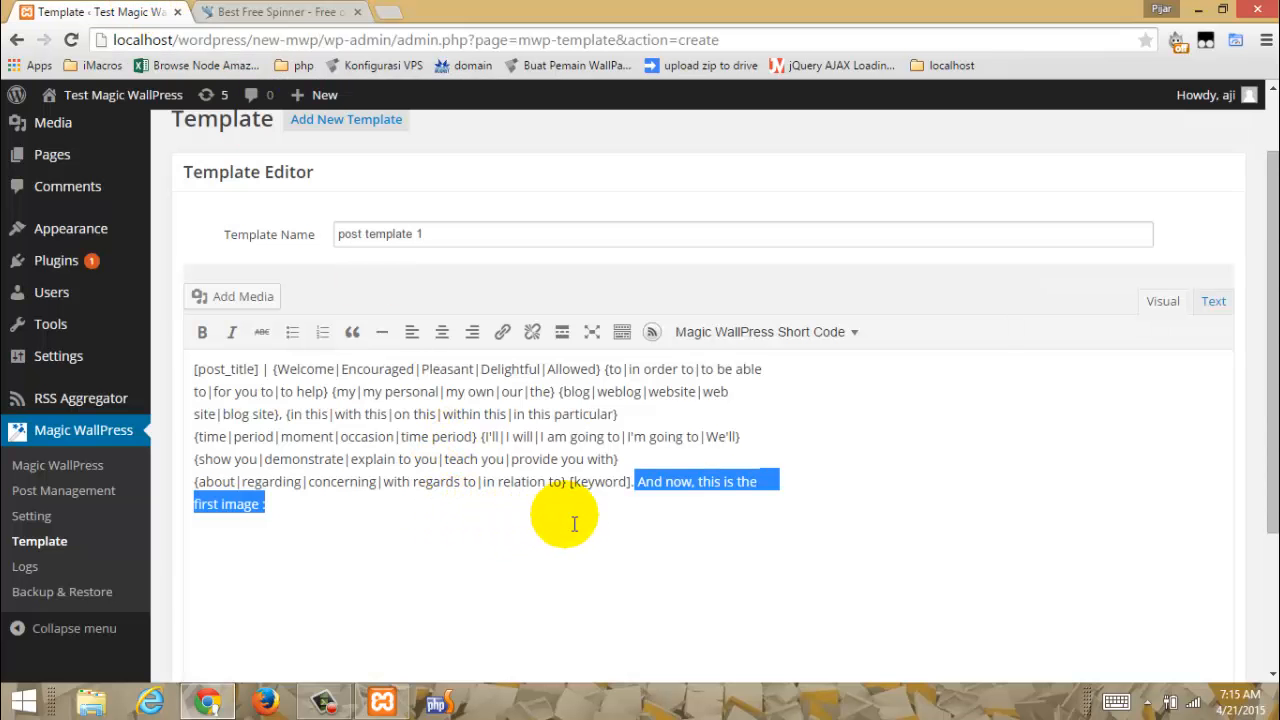
key(ctrl+v)
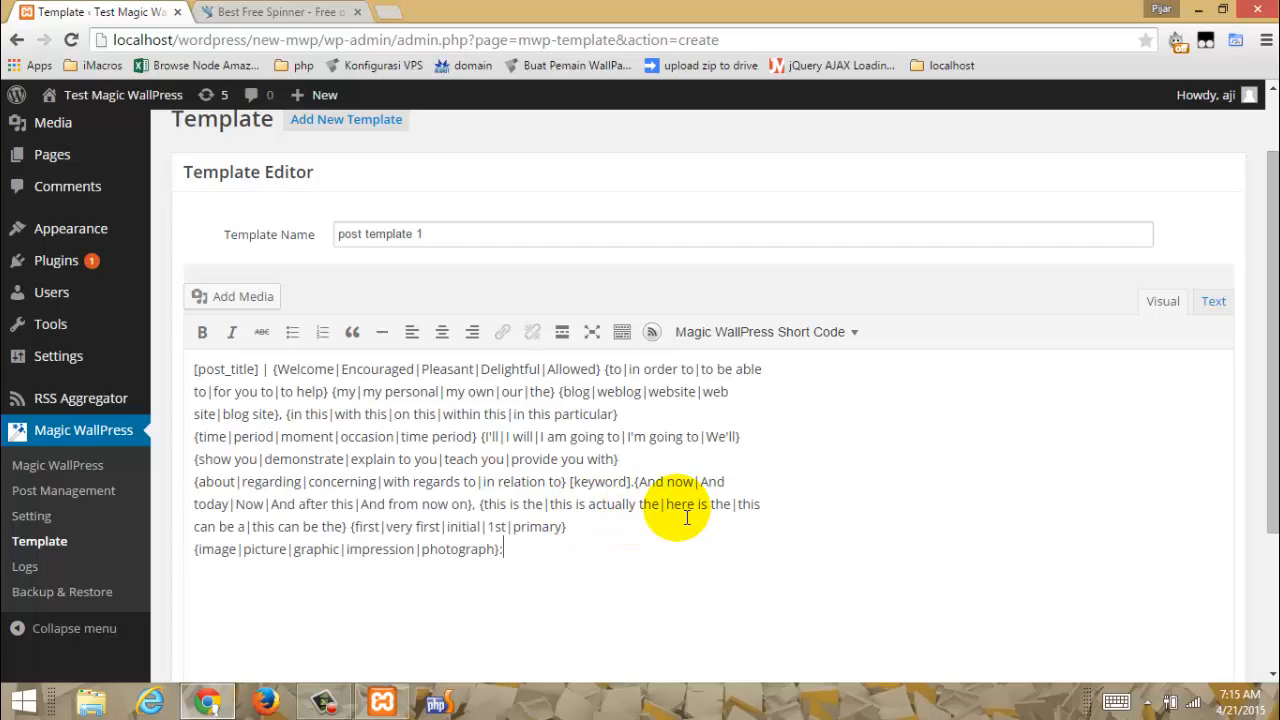
click(635, 484)
Step: Start a post template Attachment short code on a new line below the spun text, with end result 1
click(694, 549)
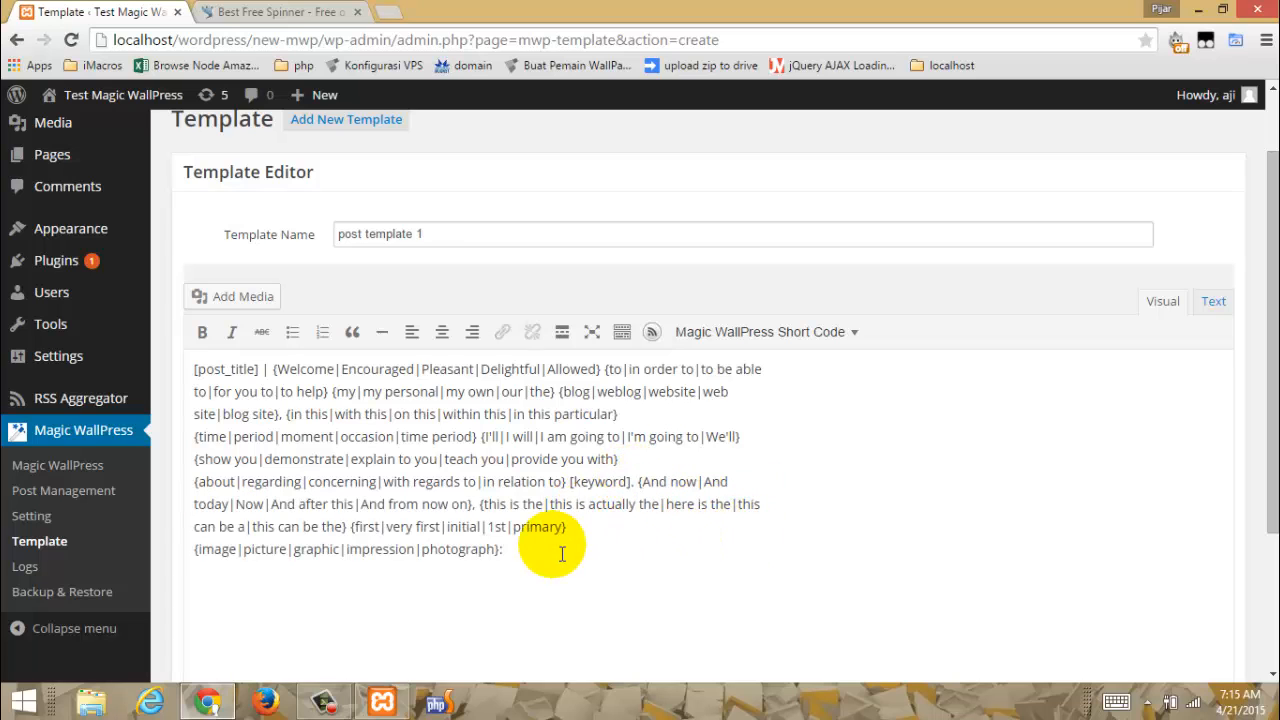
key(Return)
scroll(567, 564, down, 1)
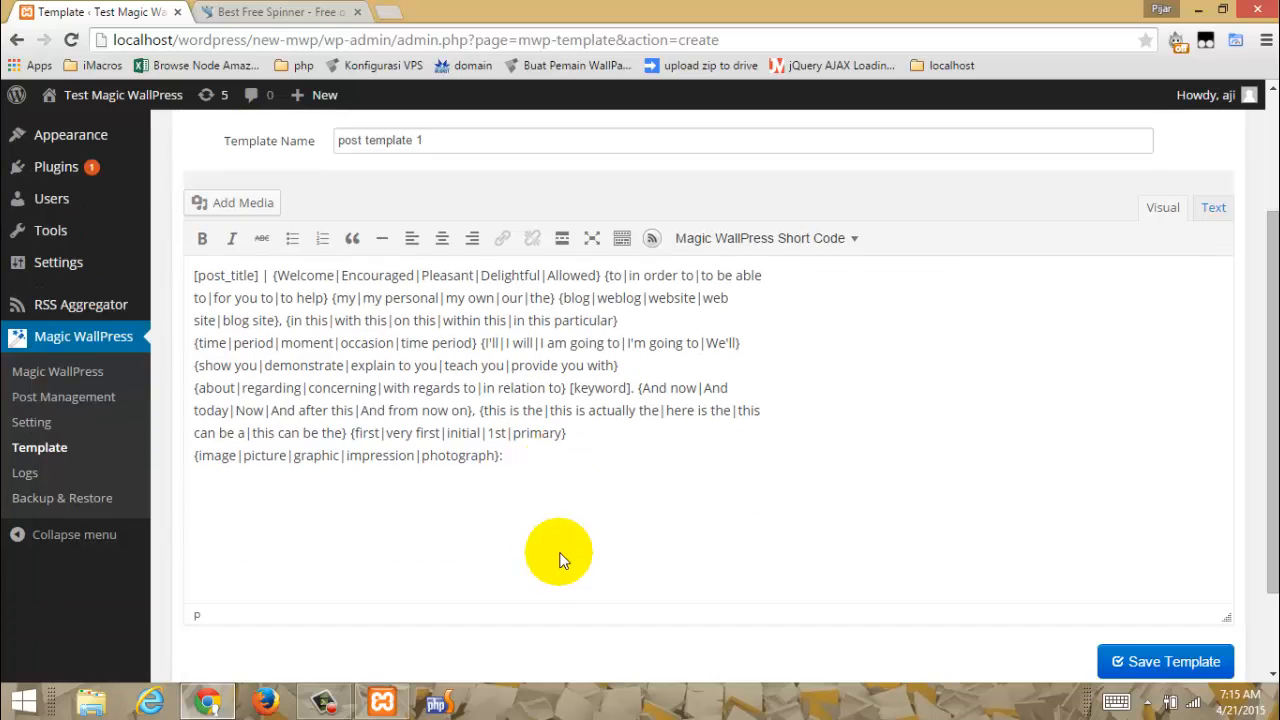
click(695, 243)
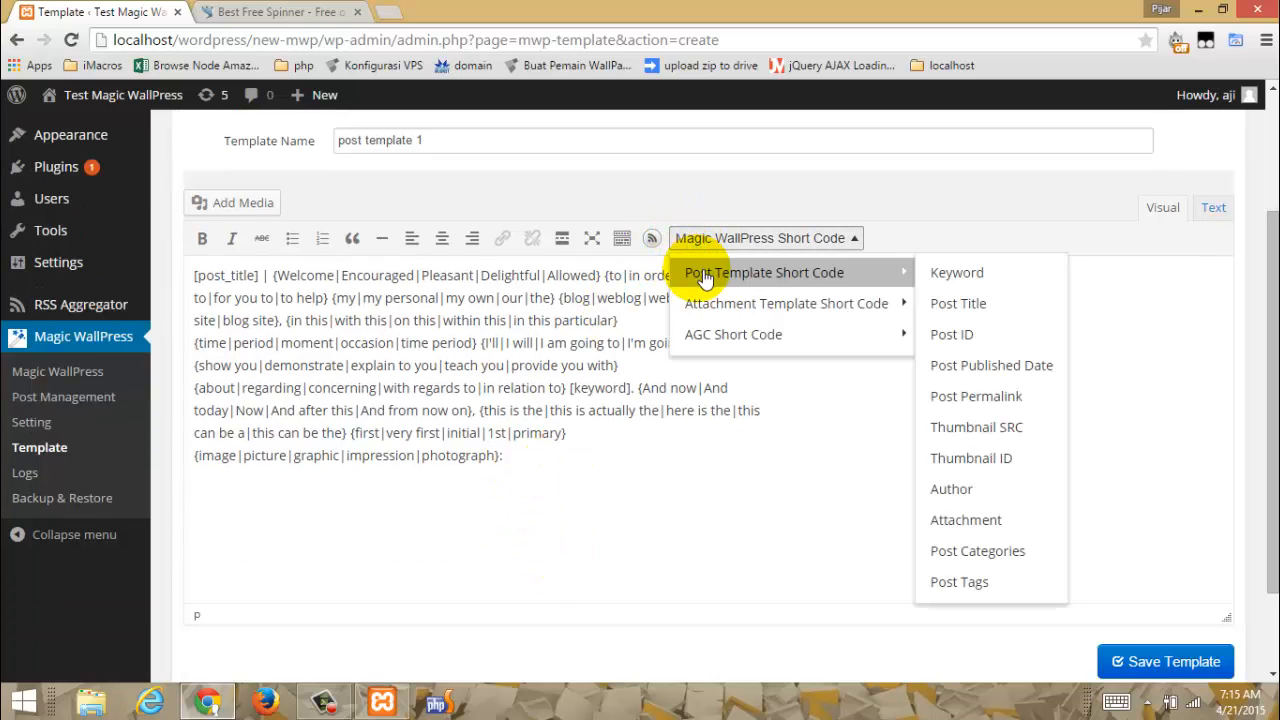
mouse_move(757, 302)
mouse_move(857, 272)
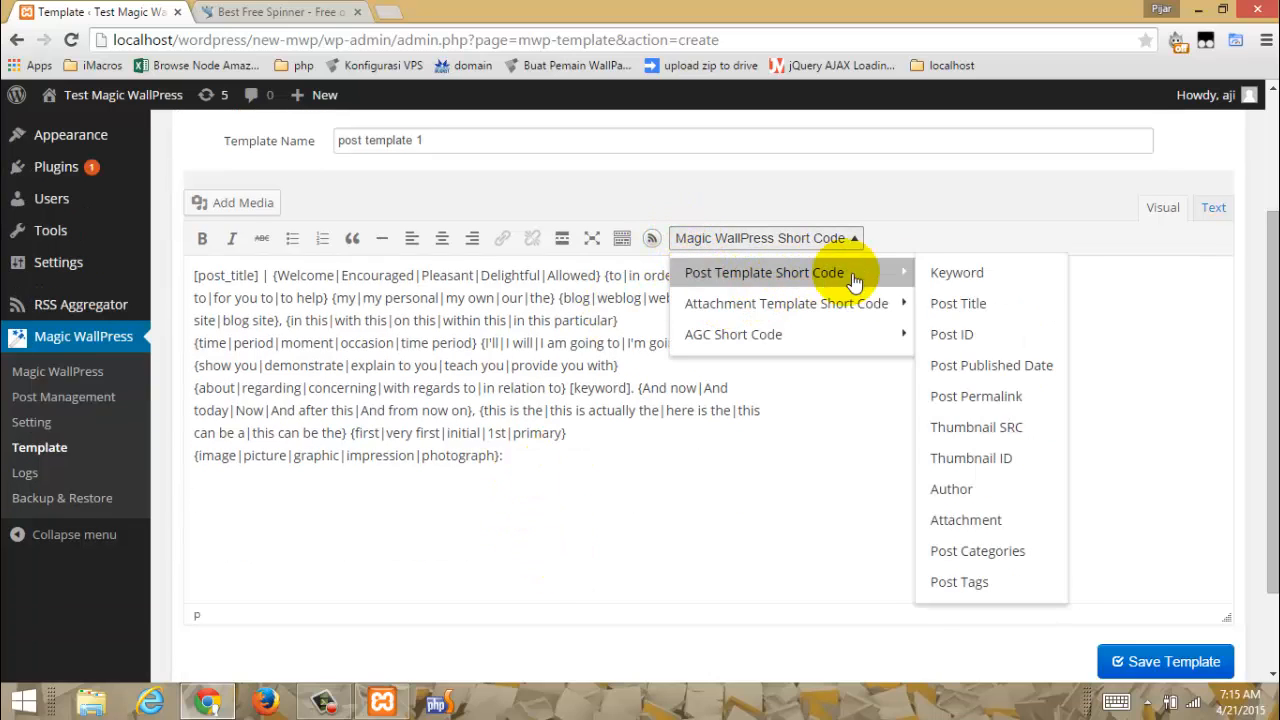
click(978, 520)
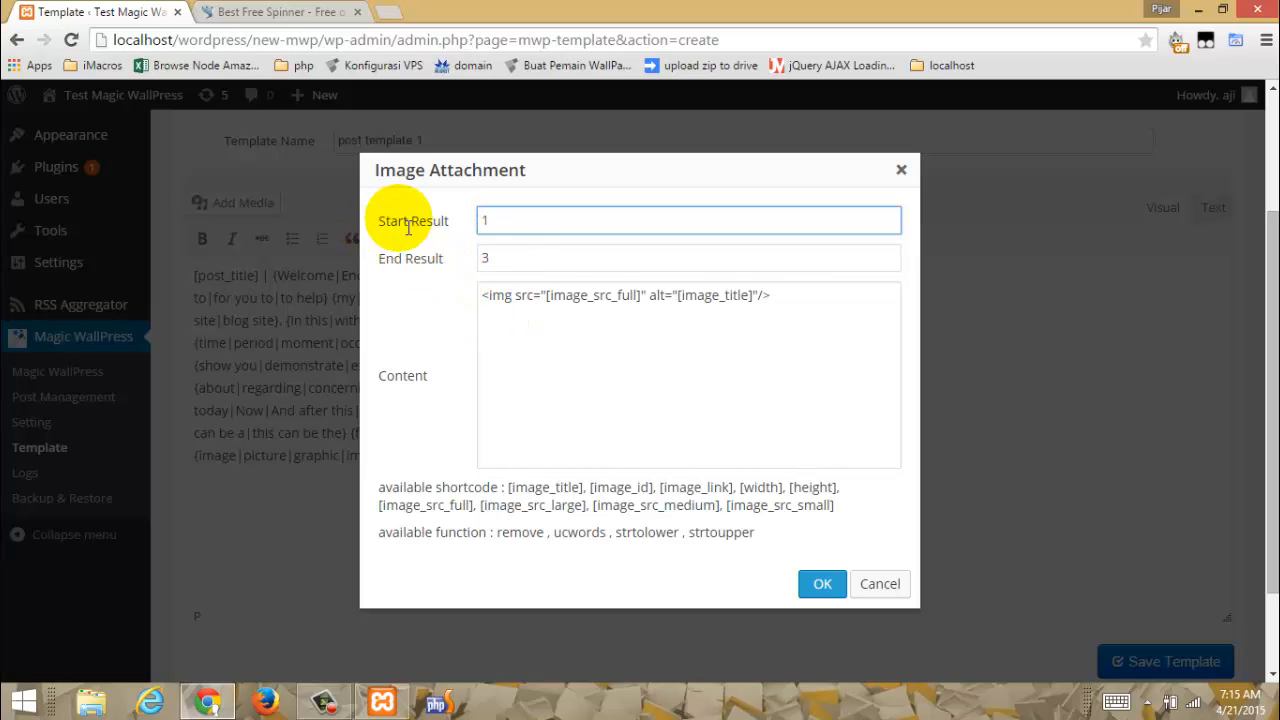
double_click(490, 258)
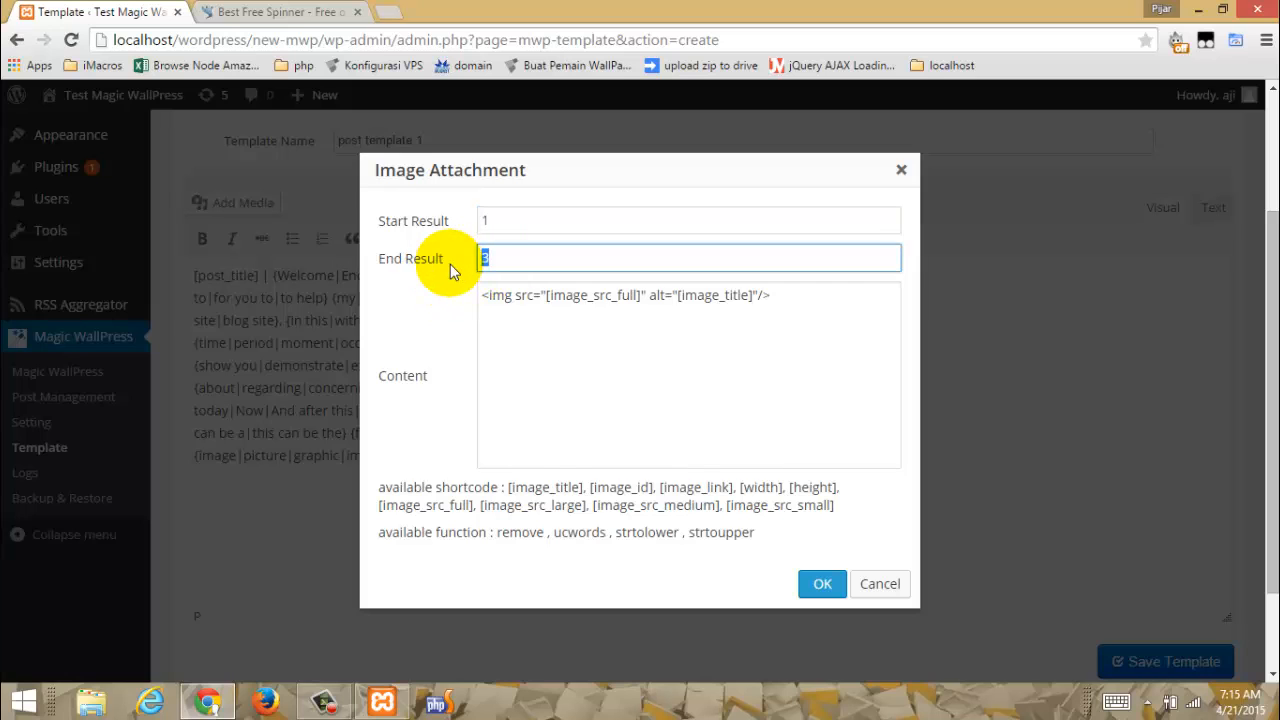
text(1)
click(450, 307)
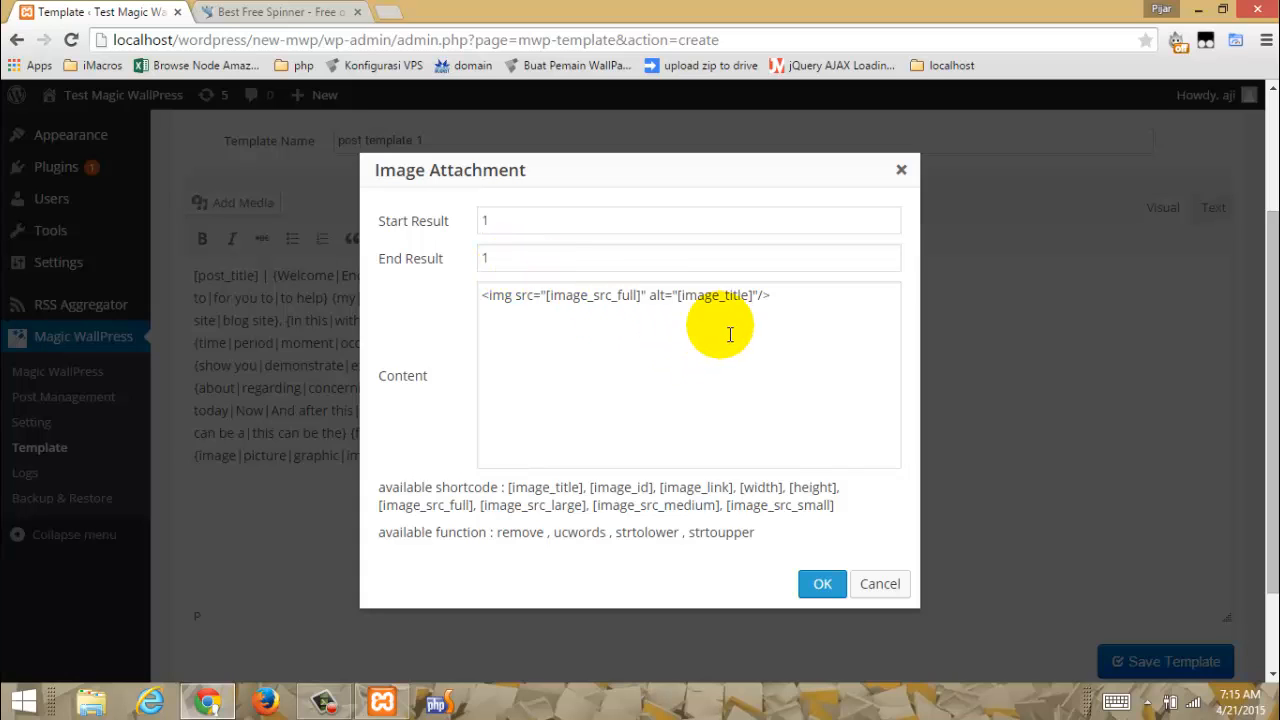
Step: Begin a link tag in front of the image code in the attachment content, with href="[image_link]"
click(489, 309)
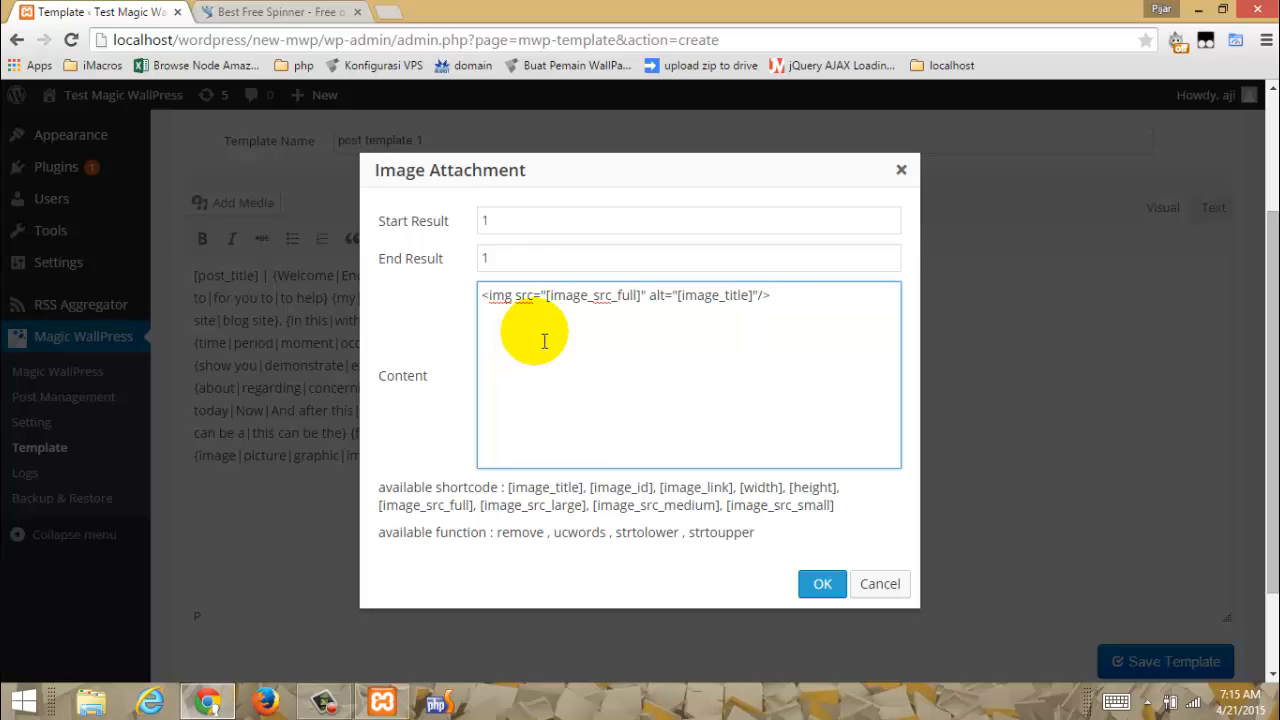
drag(508, 489, 837, 514)
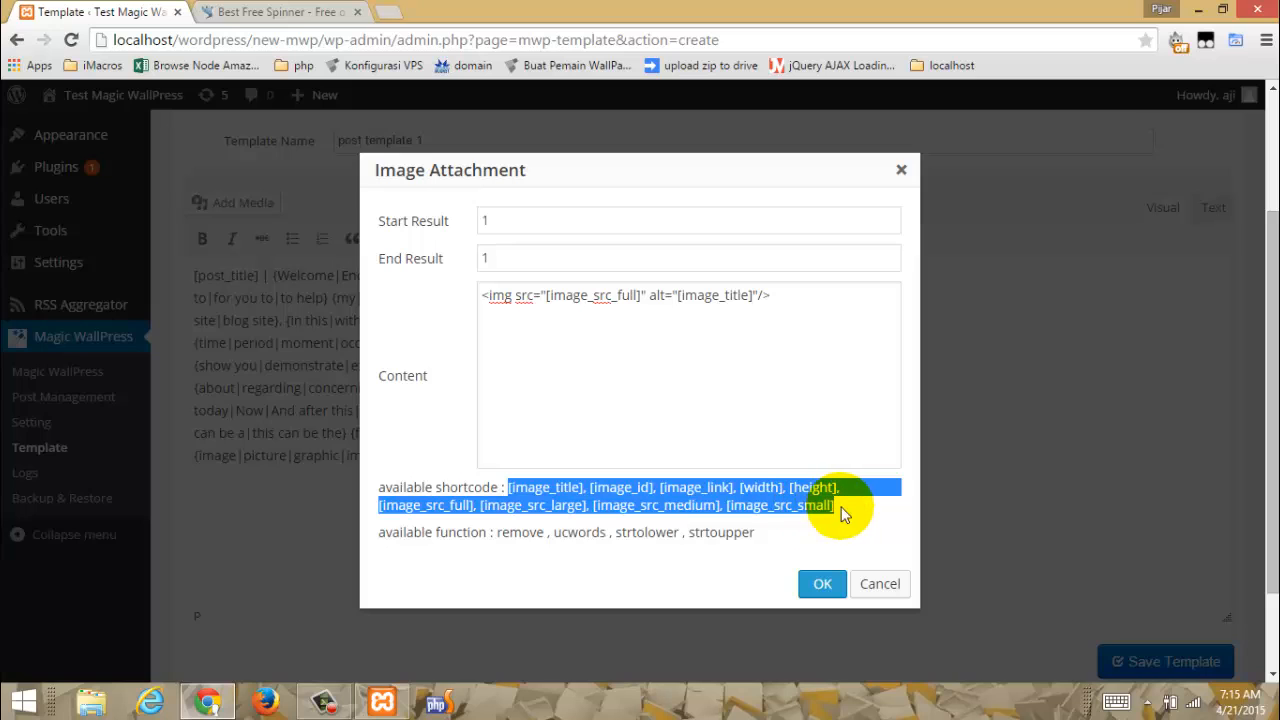
click(500, 541)
drag(494, 543, 746, 543)
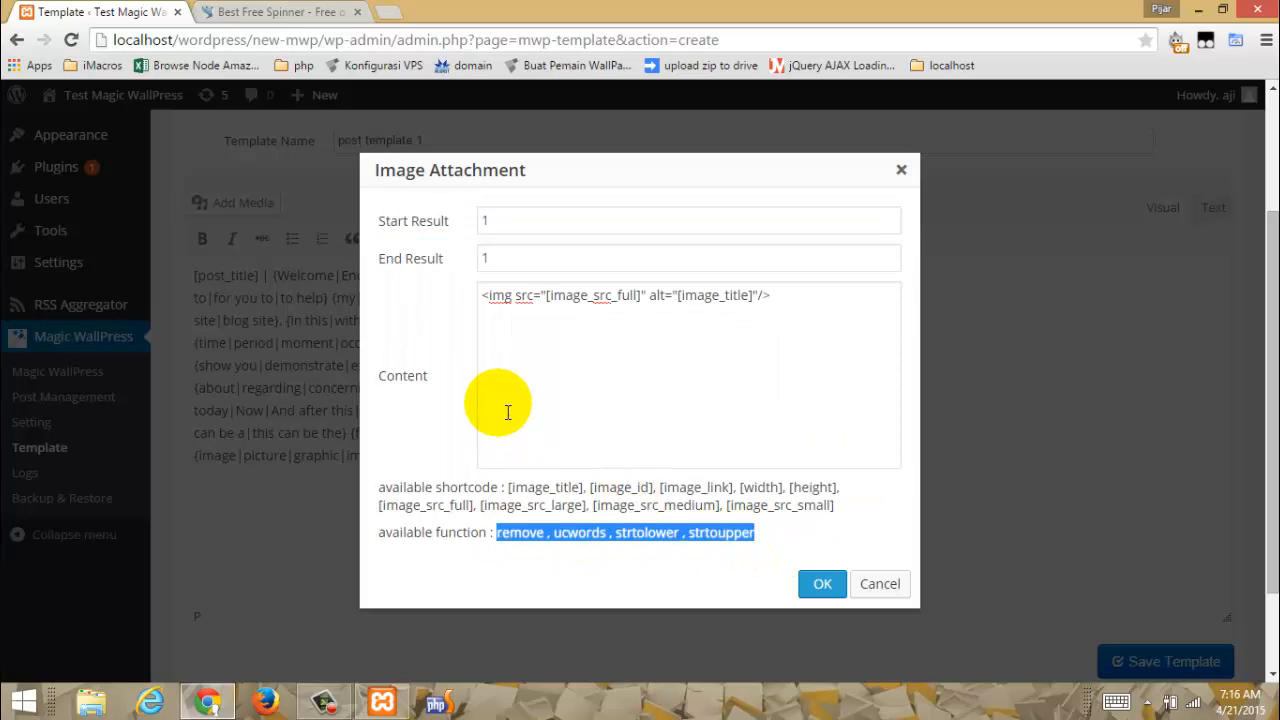
click(530, 385)
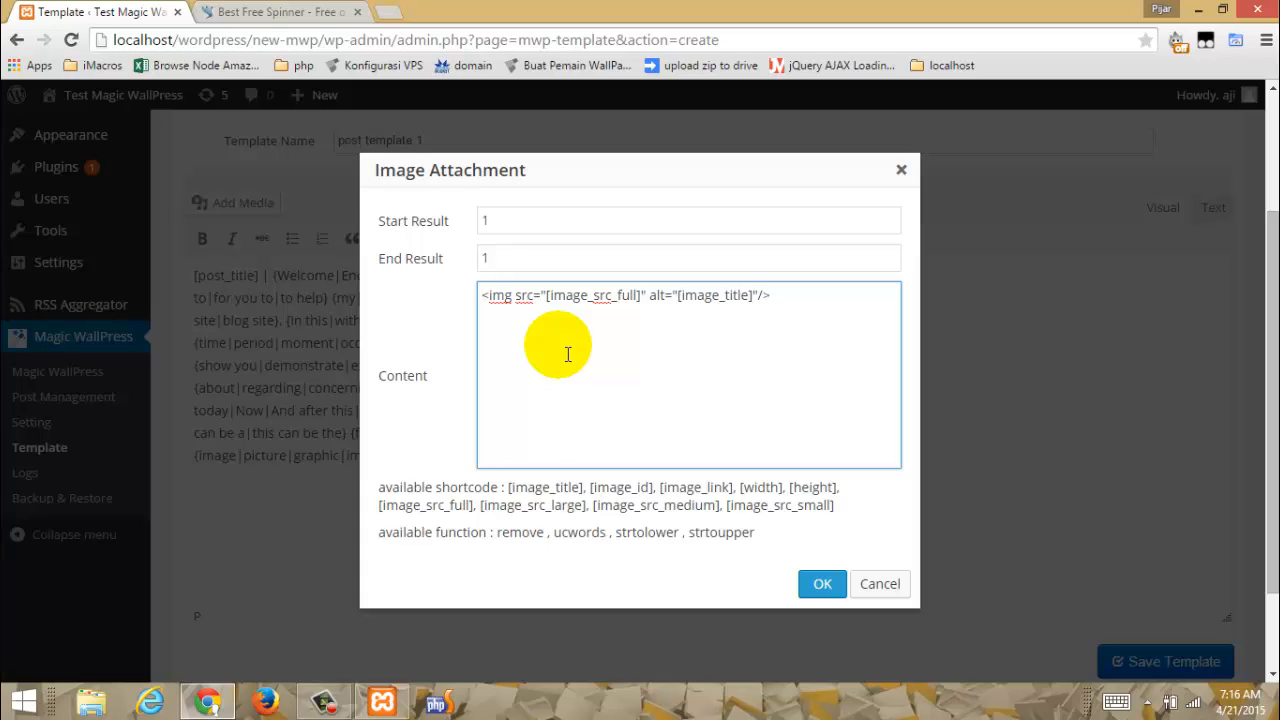
text(<)
text(a href)
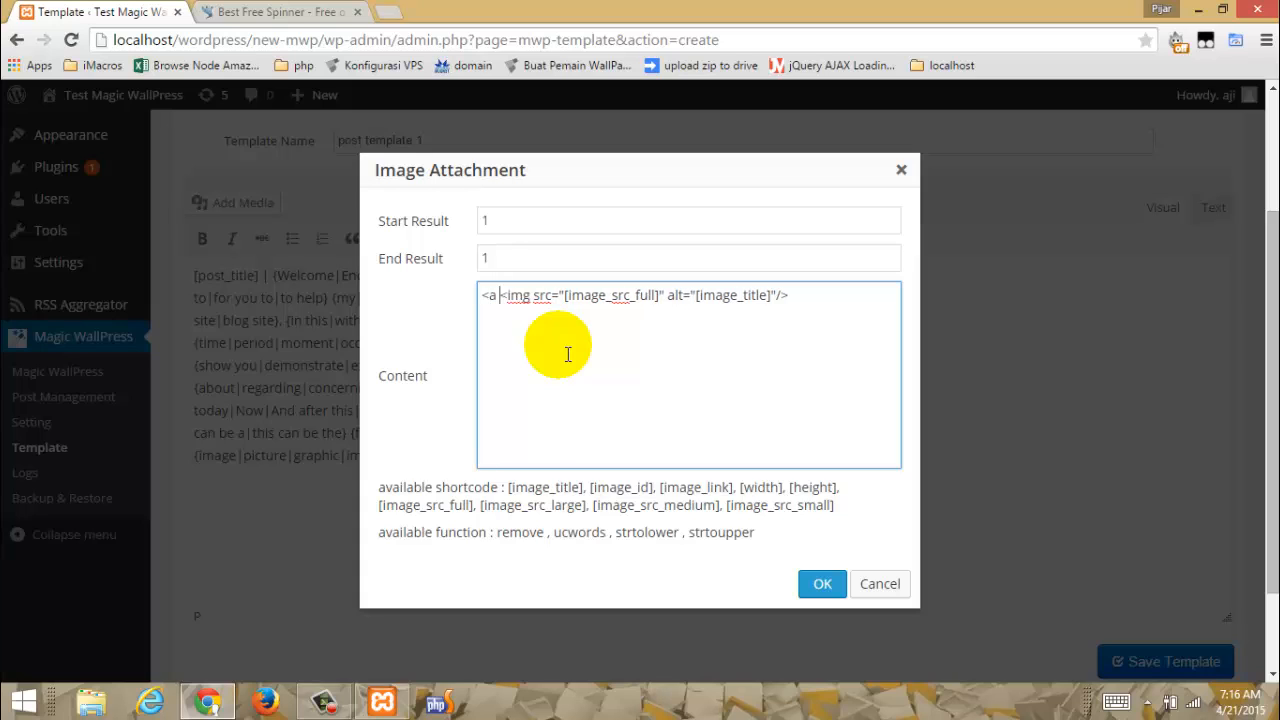
text(=")
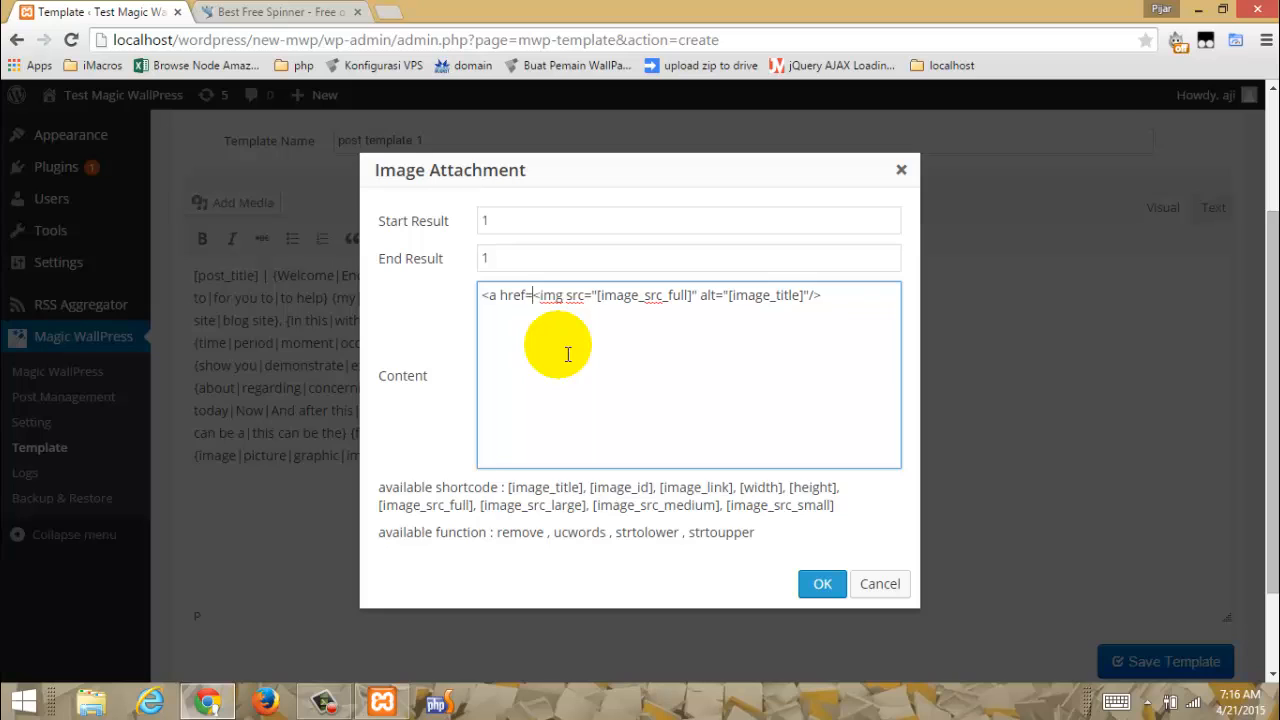
text([)
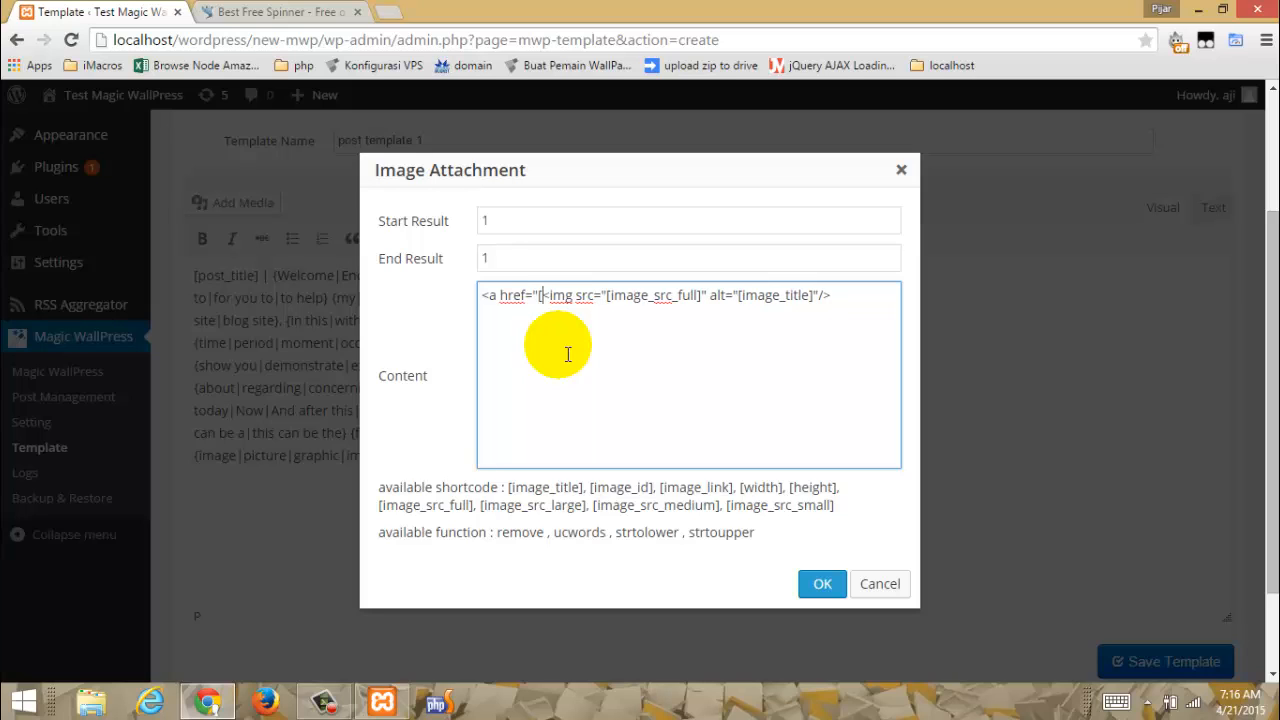
text(image)
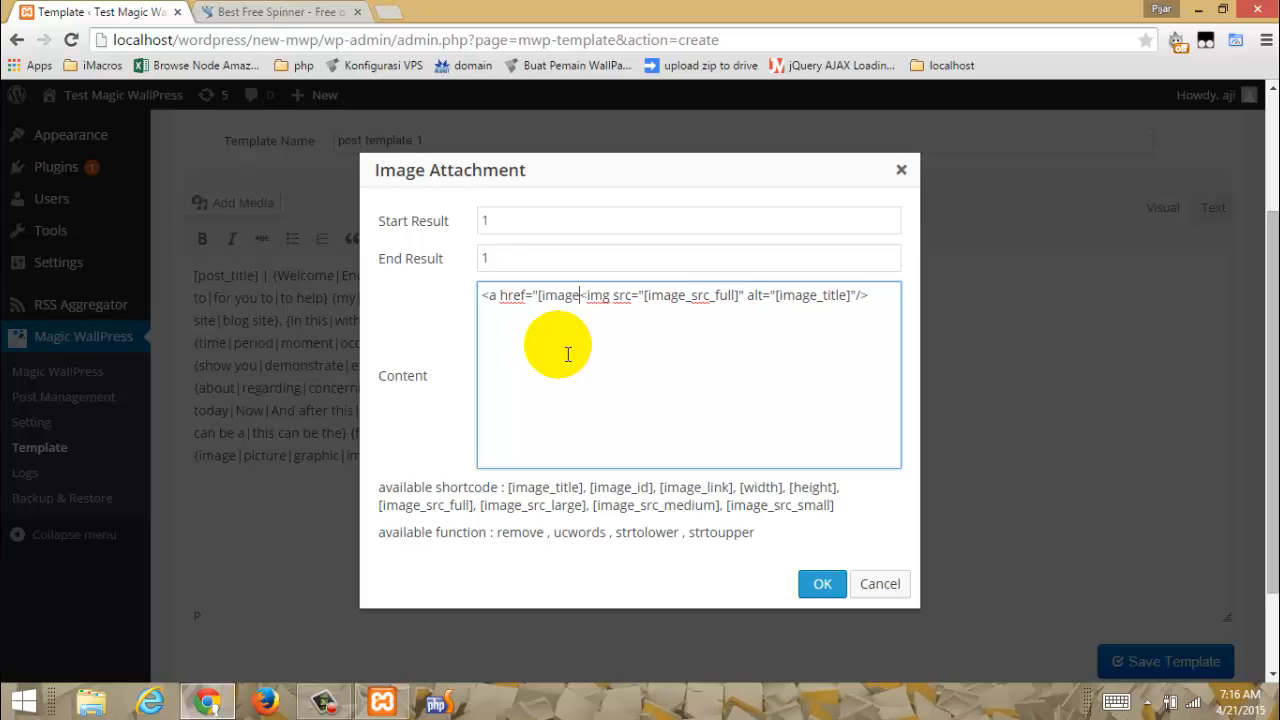
text(_li)
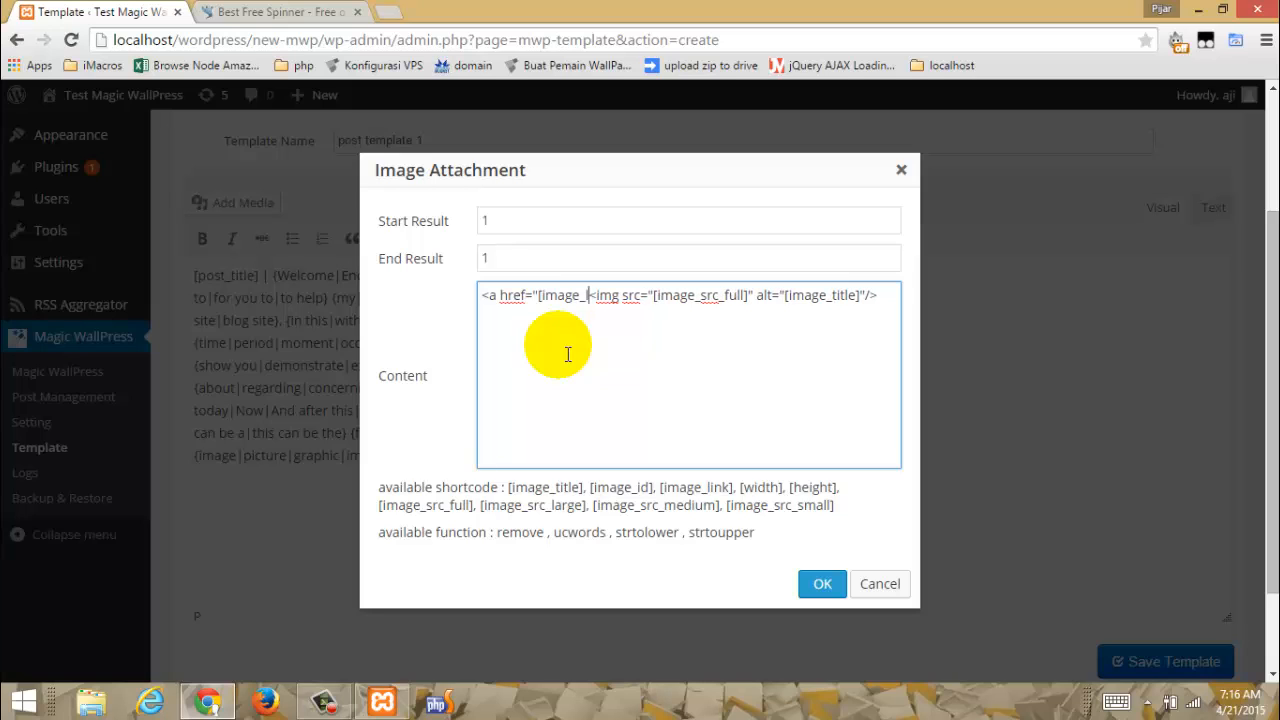
text(nk)
text(]" )
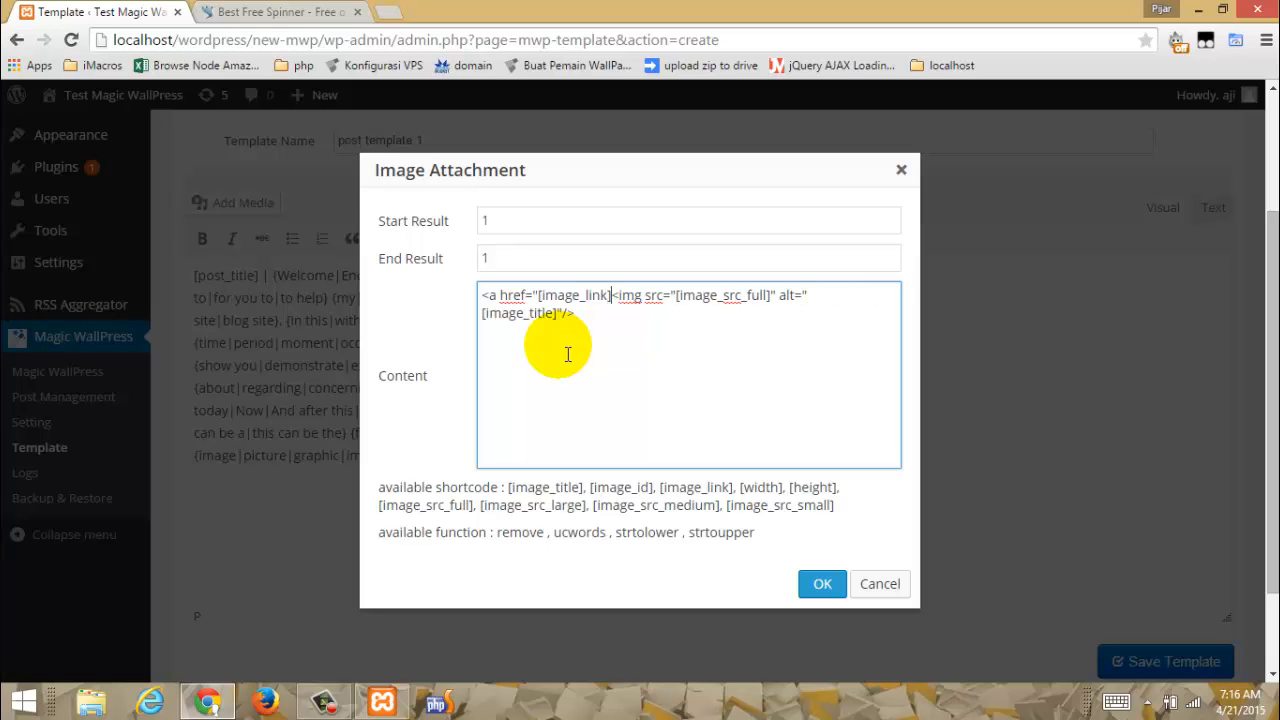
Step: Give the link tag title="[image_title]" and close the link with </a> after the image code
text(tit)
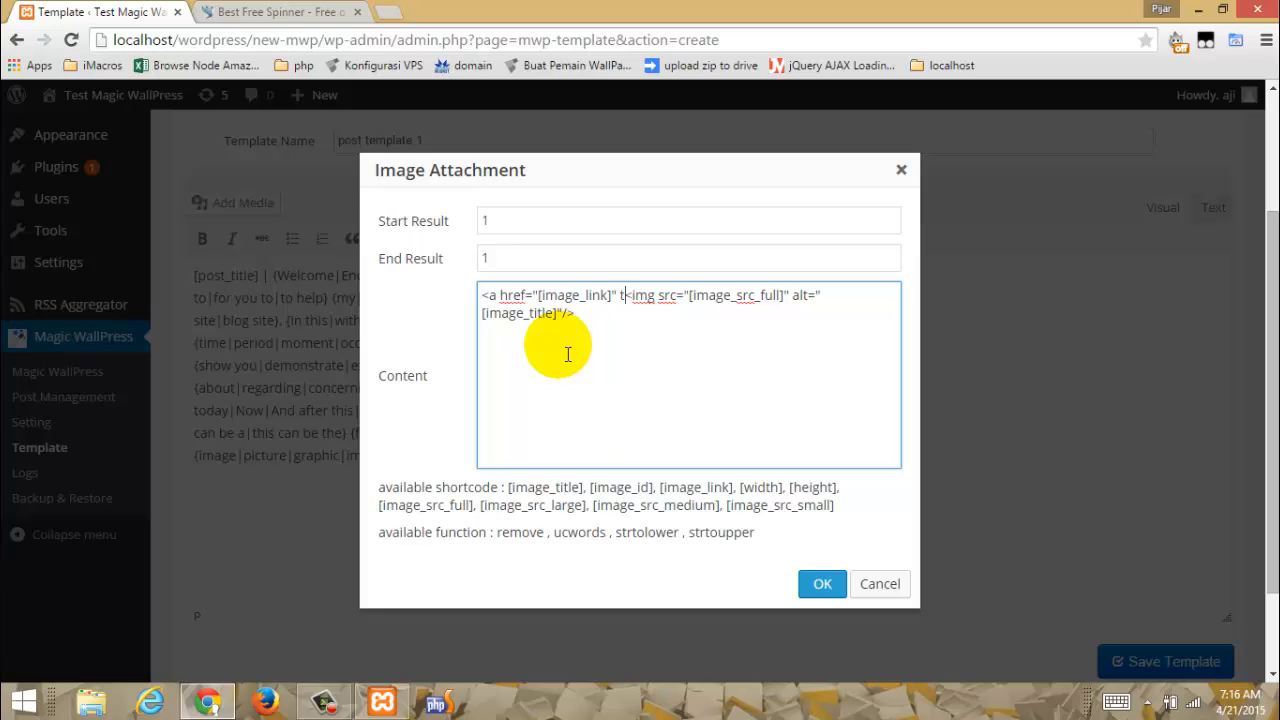
text(le)
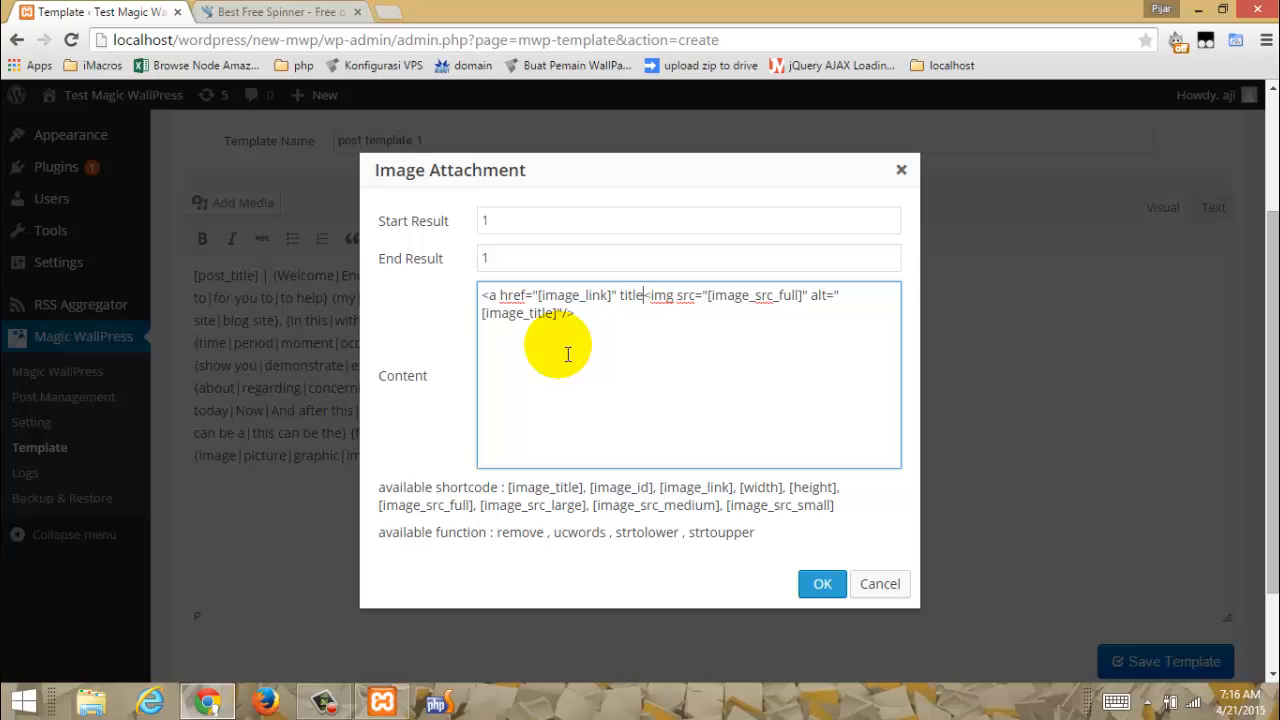
text(=")
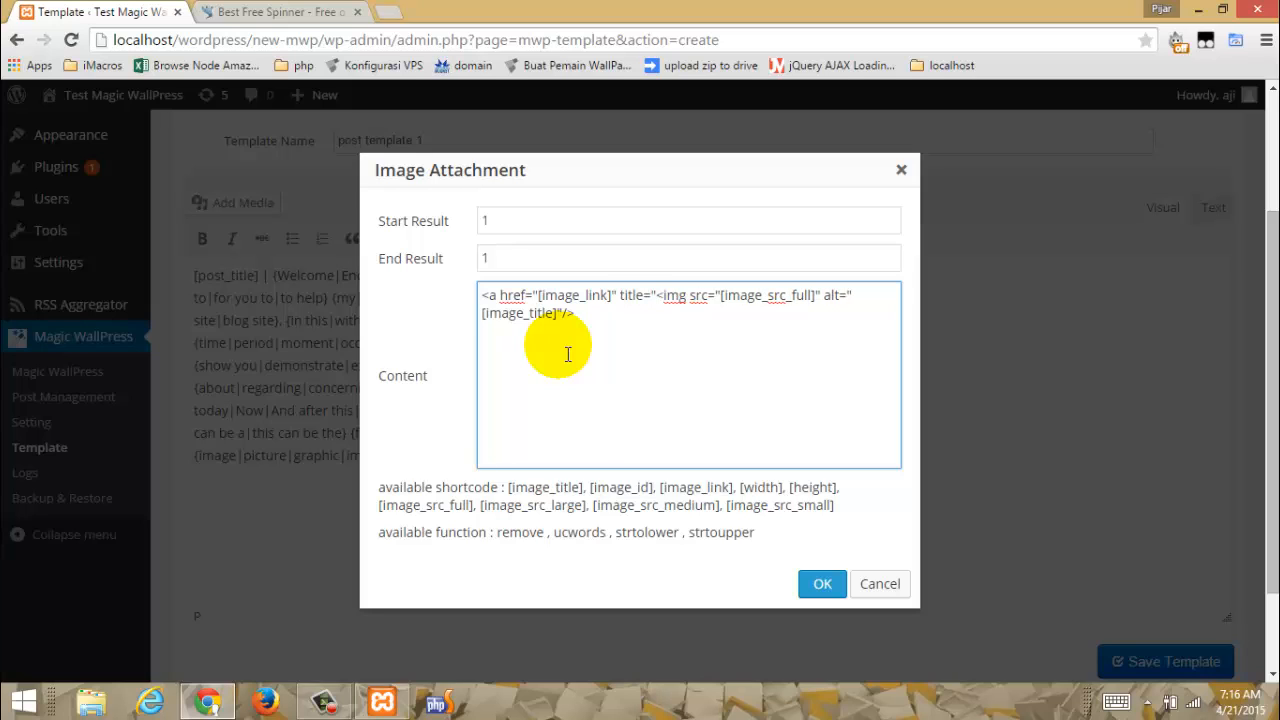
text([image)
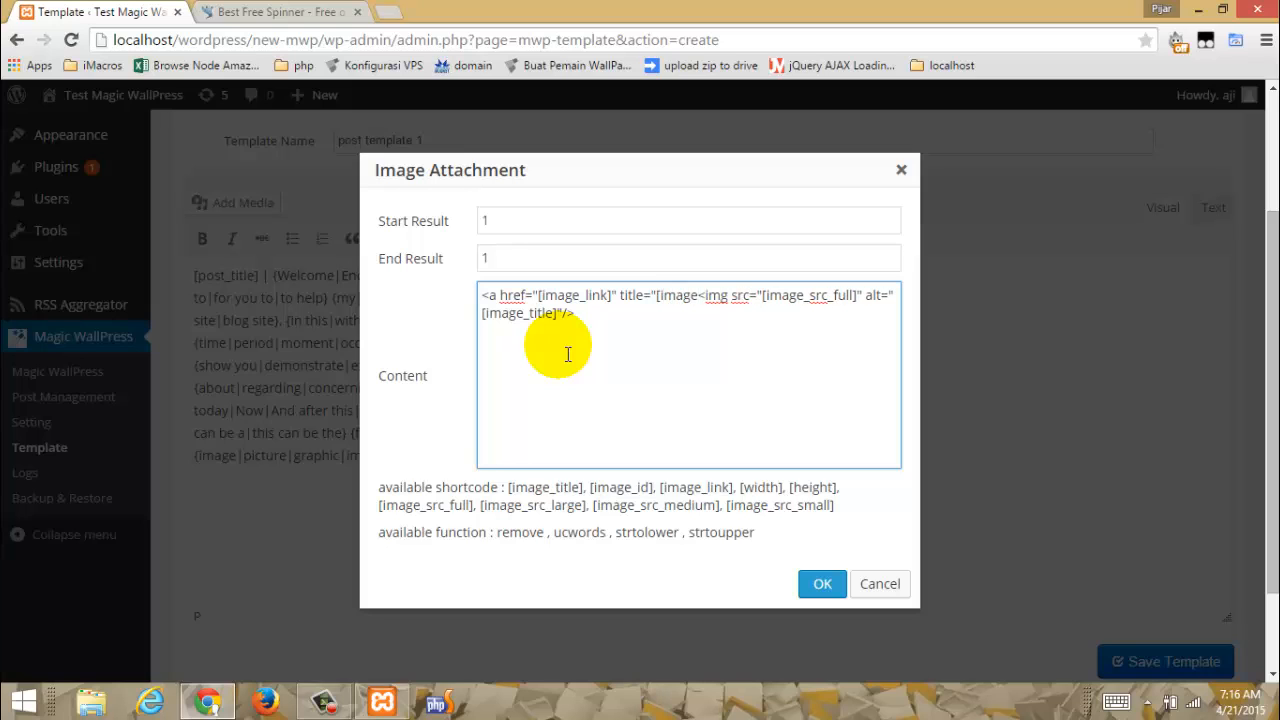
text(_titl)
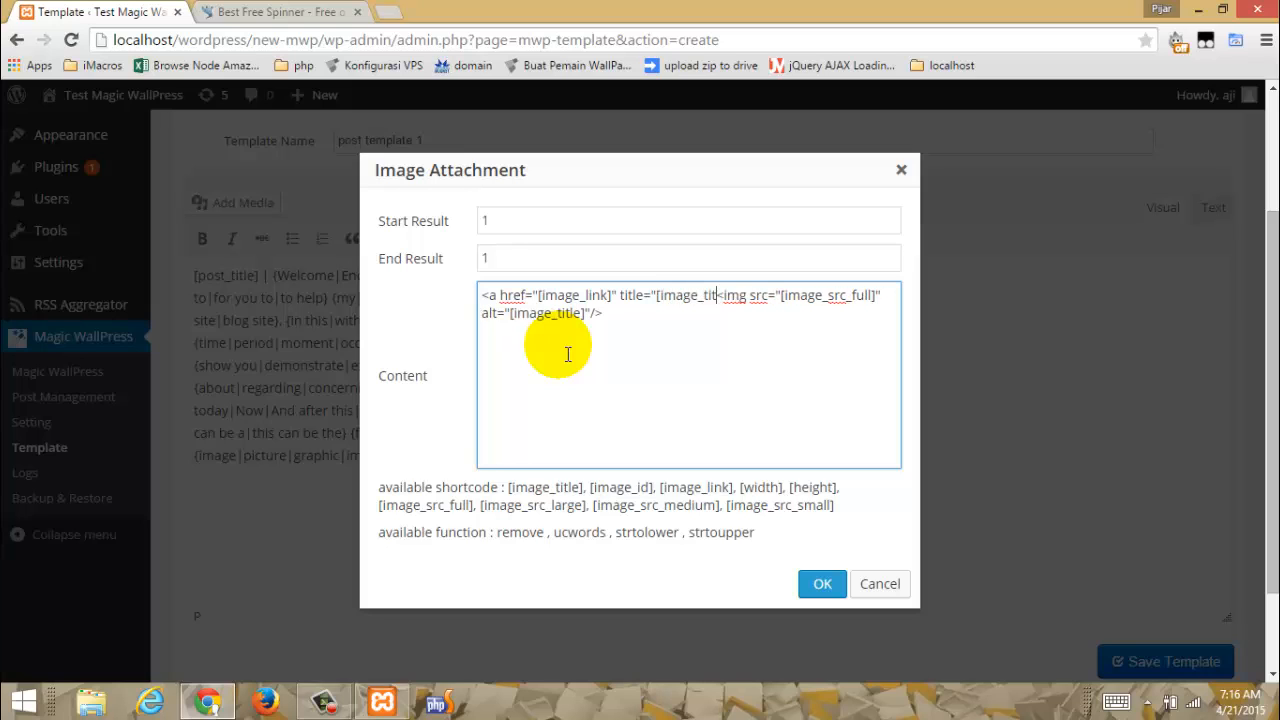
text(e]")
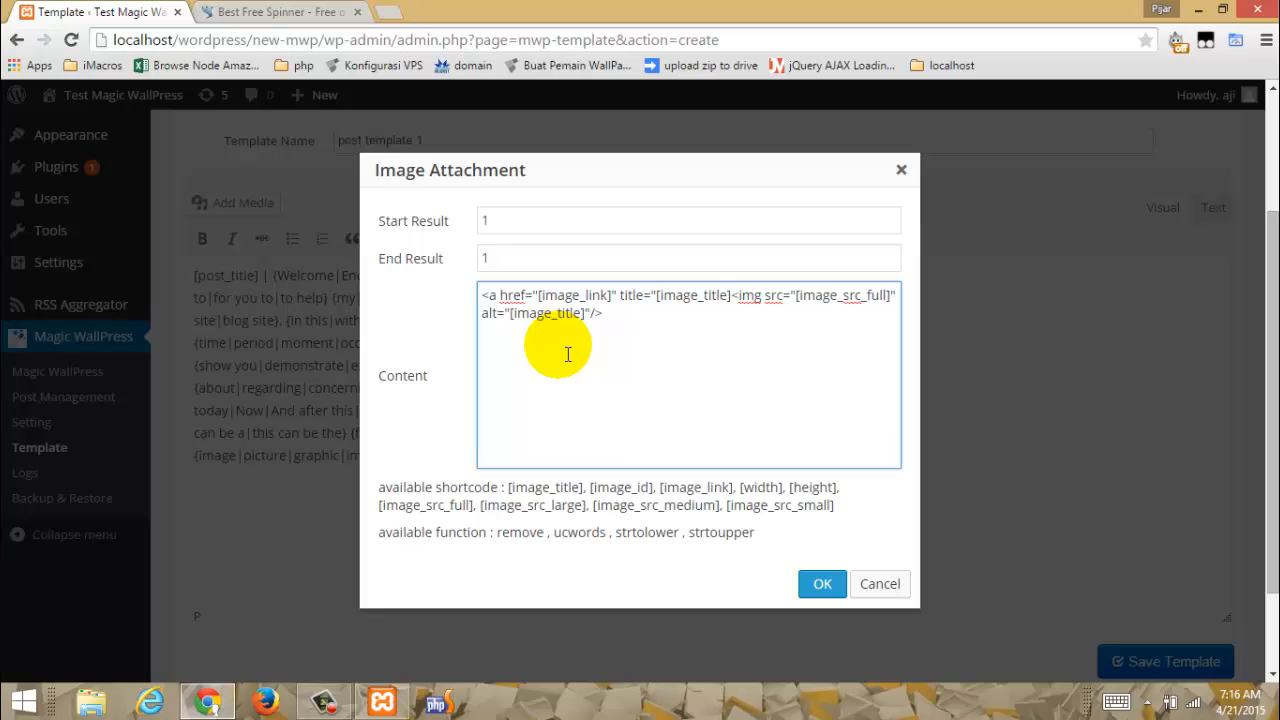
text(>)
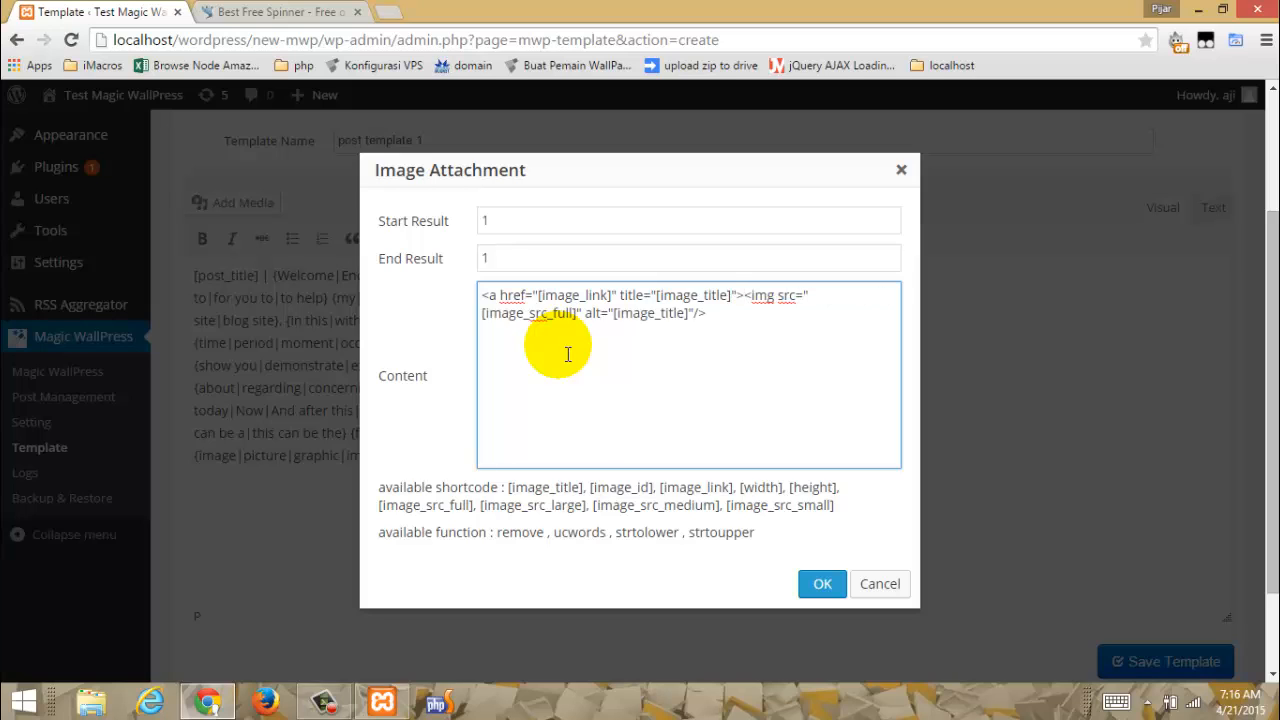
click(738, 316)
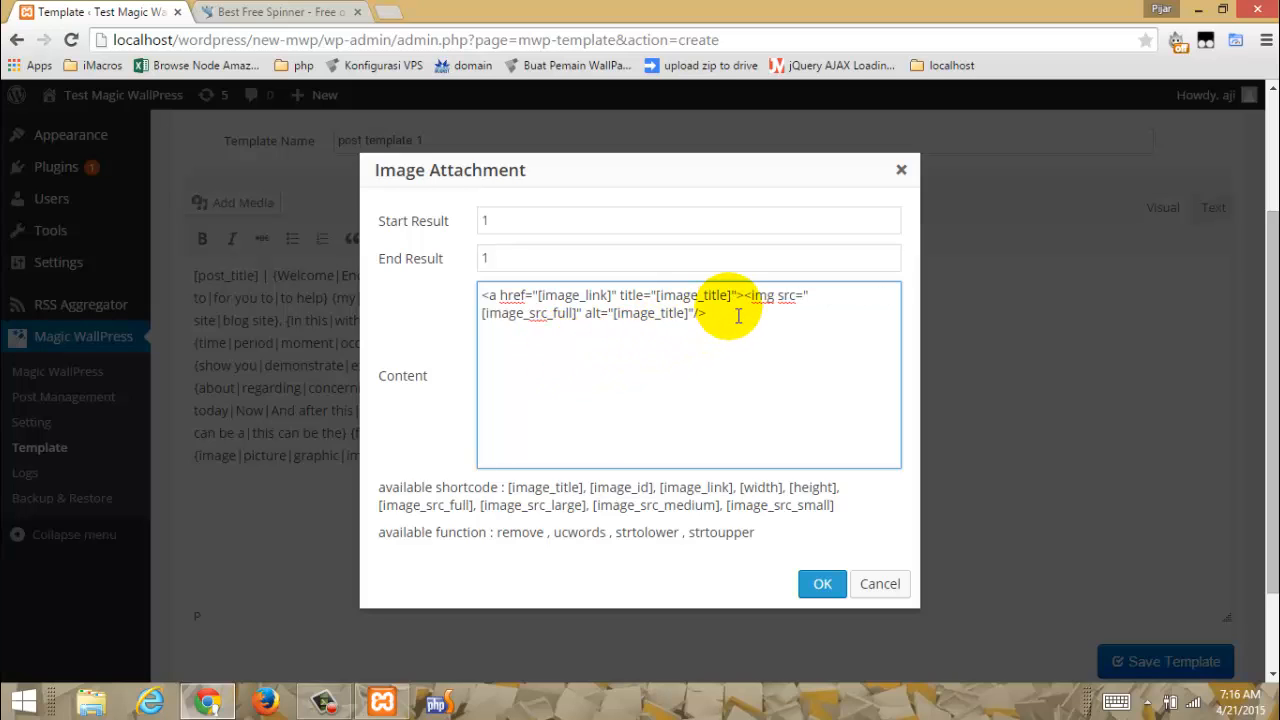
text(</a>)
Step: Add class="aligncenter" to the image tag, after its alt attribute
click(696, 315)
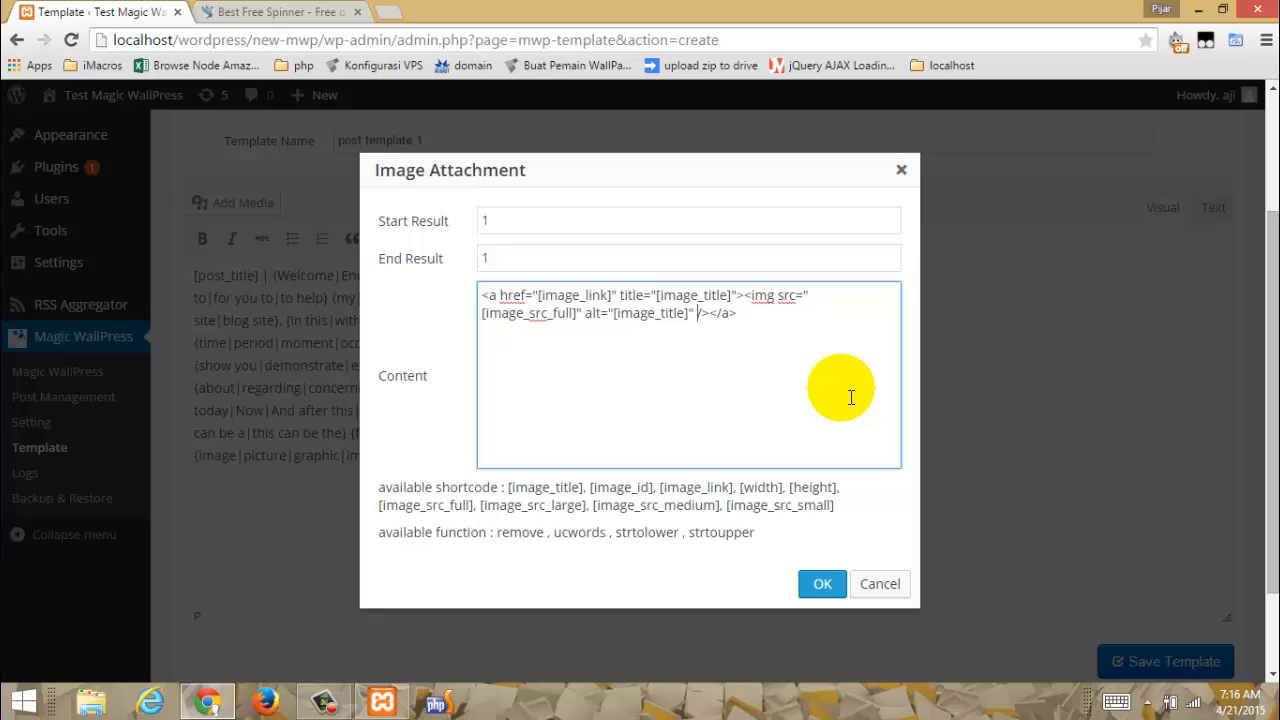
text(al)
key(BackSpace)
key(BackSpace)
text(class="aligncenter)
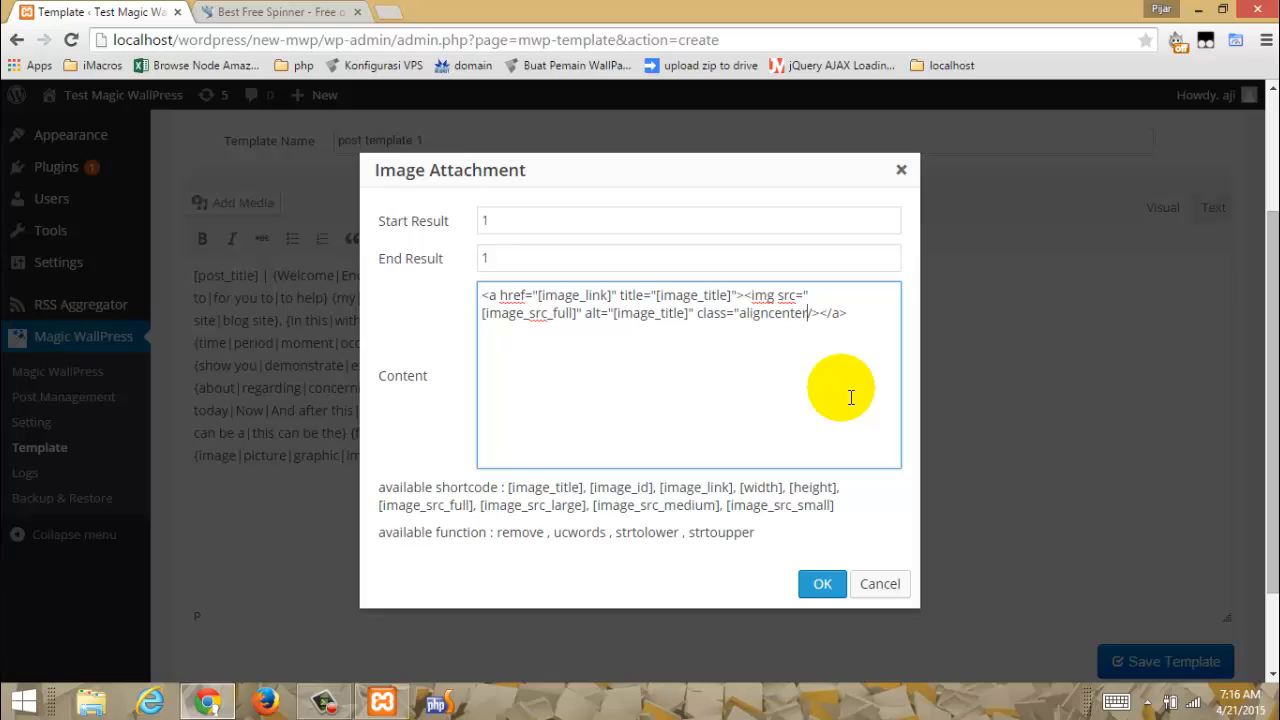
text("/>)
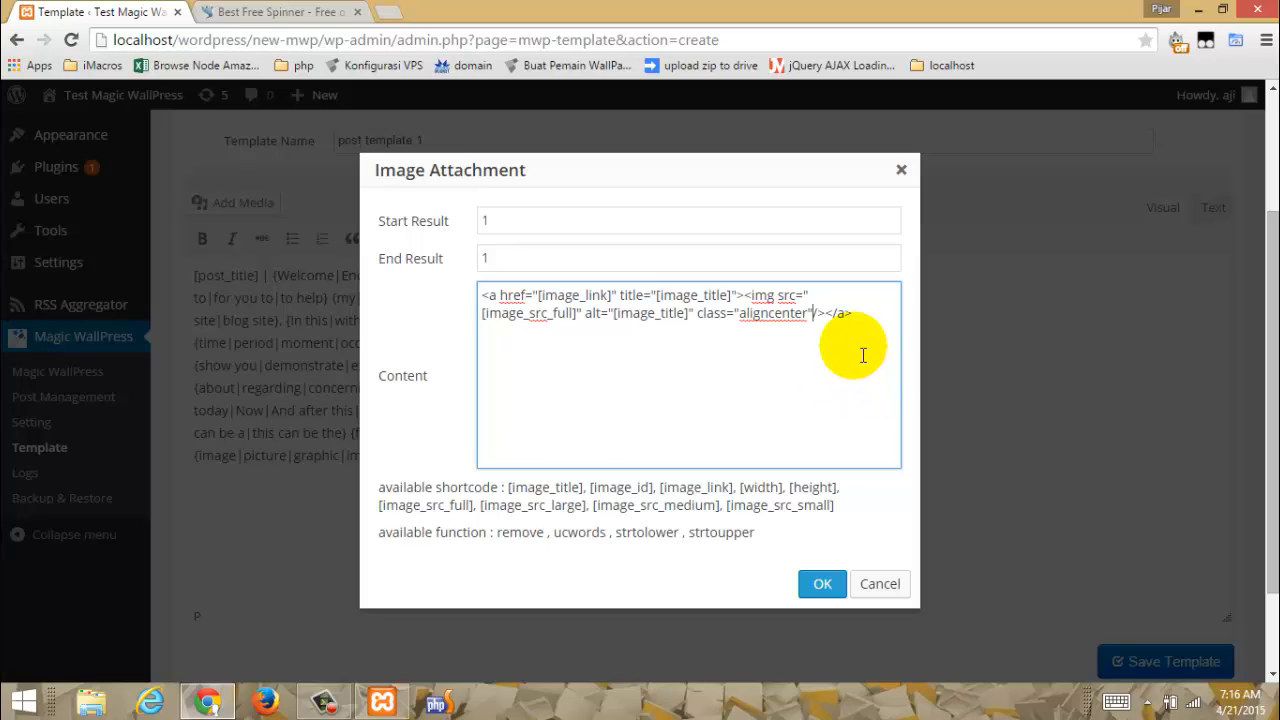
Step: After the closing </a>, add <br/> and a new line with <span style="text-align: center"> followed by [image_title]
text(</a><)
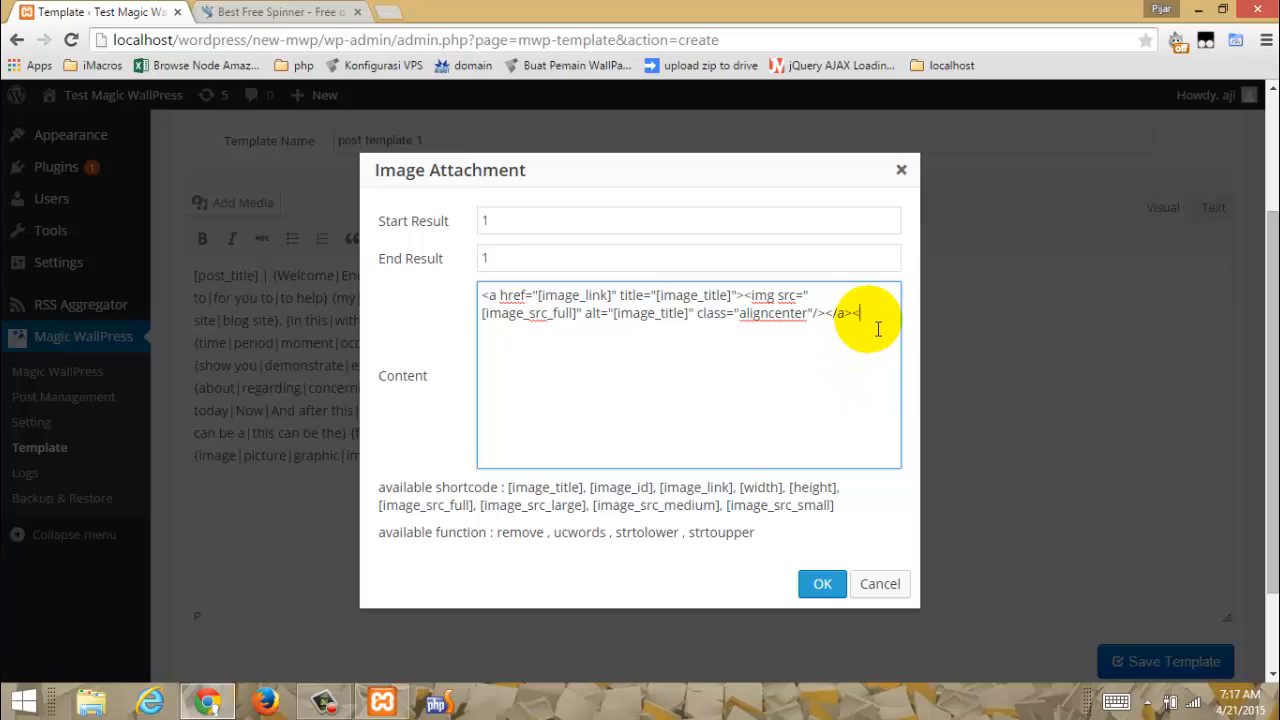
text(br/>)
key(Return)
text(<span style")
key(BackSpace)
text(="text)
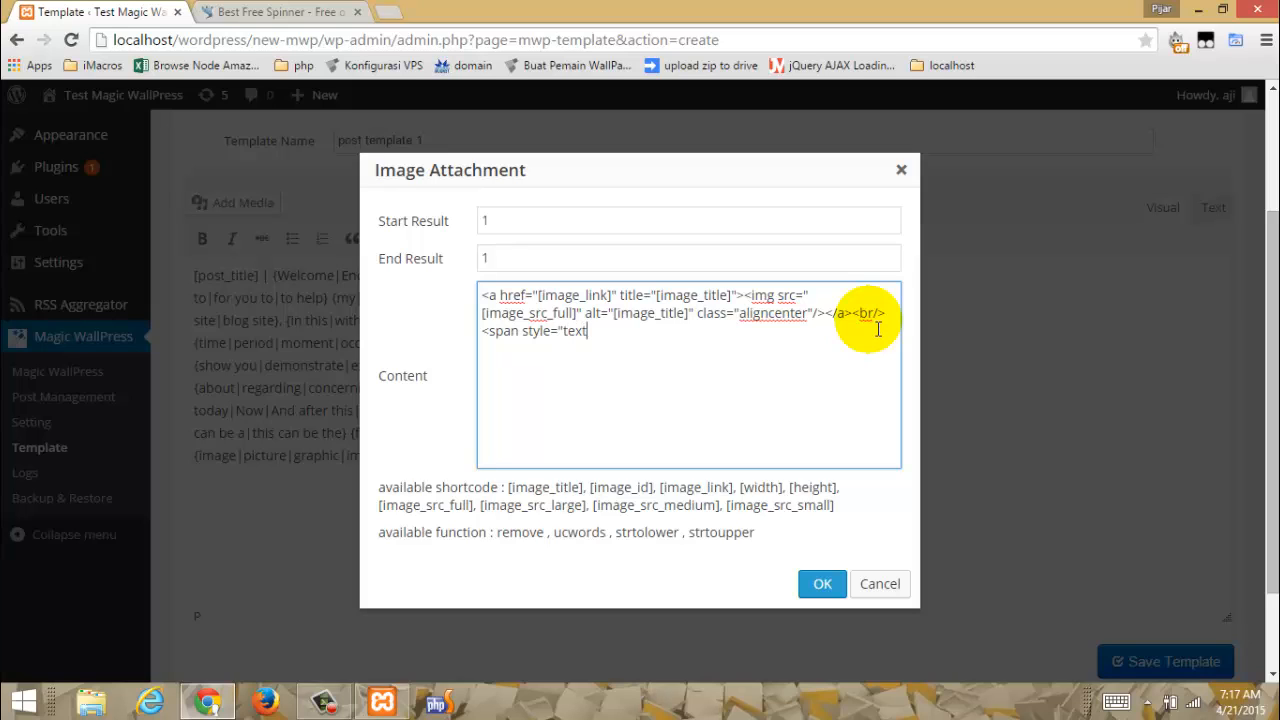
text(-align: center">[image)
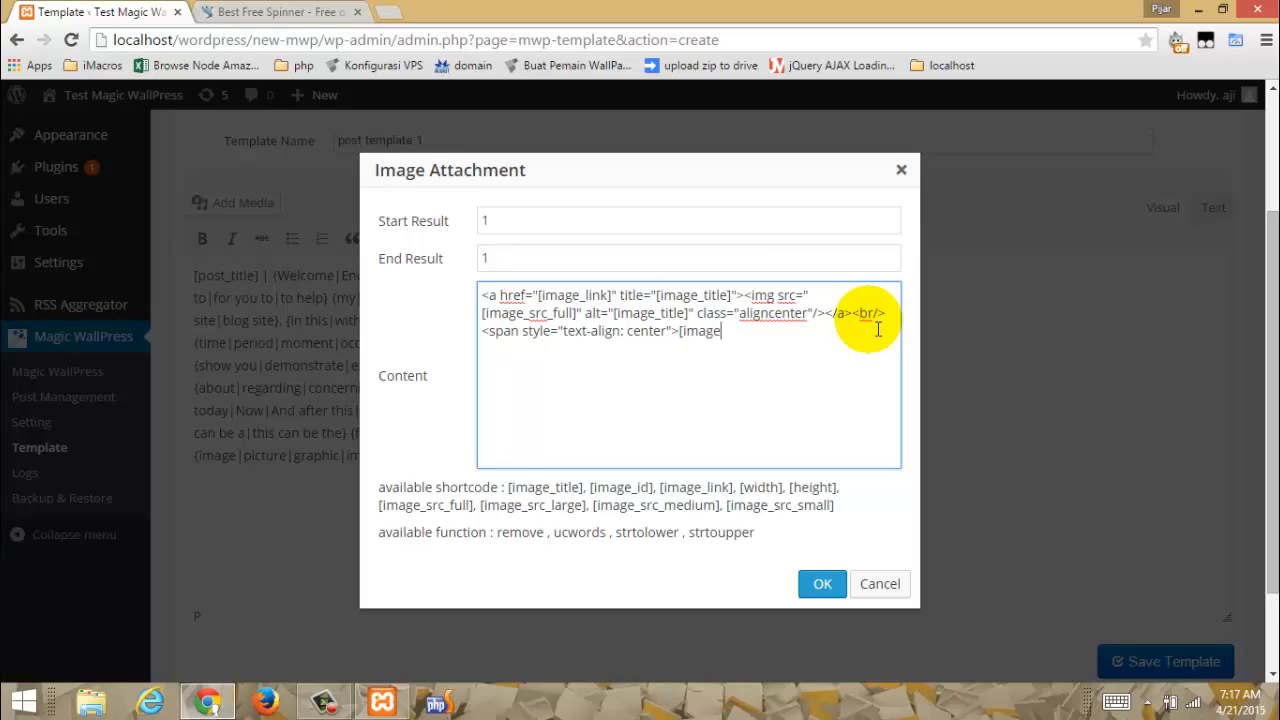
text(_title])
Step: Wrap the [image_title] code inside the span in <strong> and </strong> tags
key(Left)
text(<strong>)
key(Right)
key(Right)
key(Right)
key(Right)
key(Right)
key(Right)
key(Right)
key(Right)
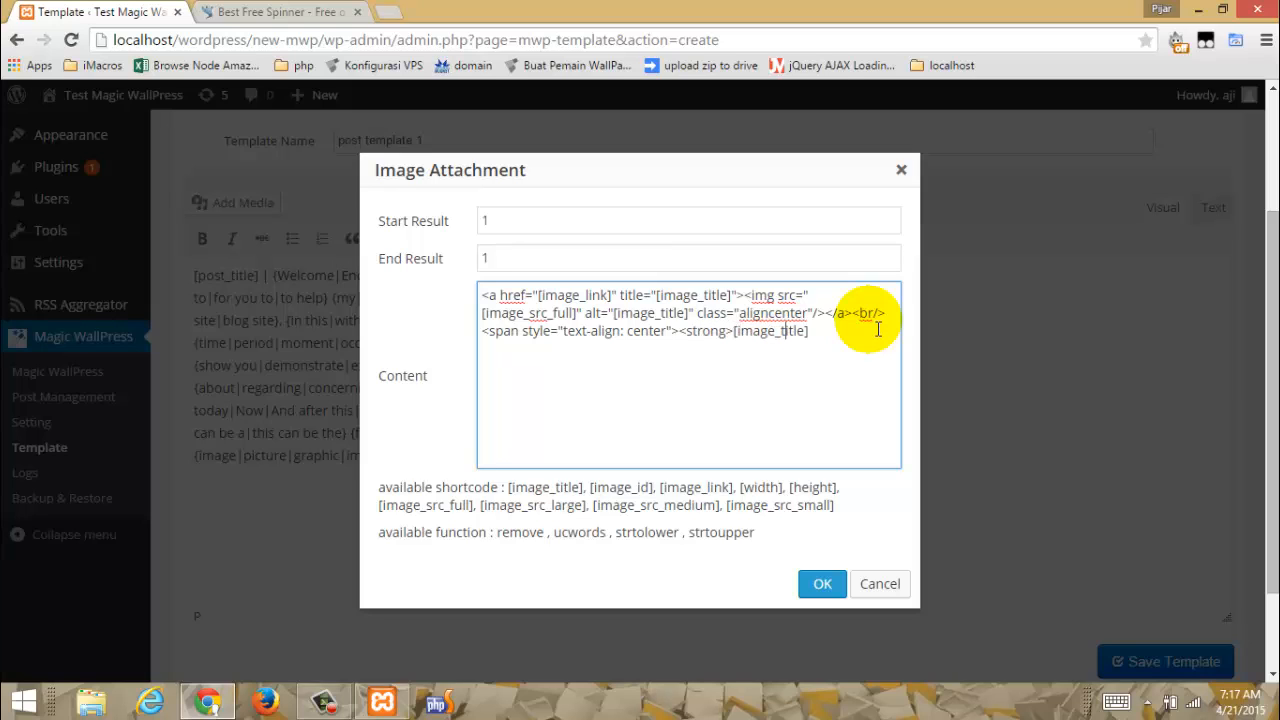
key(Right)
key(Right)
key(Right)
key(Right)
key(Right)
text(</strong>)
Step: Add | [width] X [height] after the bold title, close the span with </span>, and insert the attachment into the template
text([width)
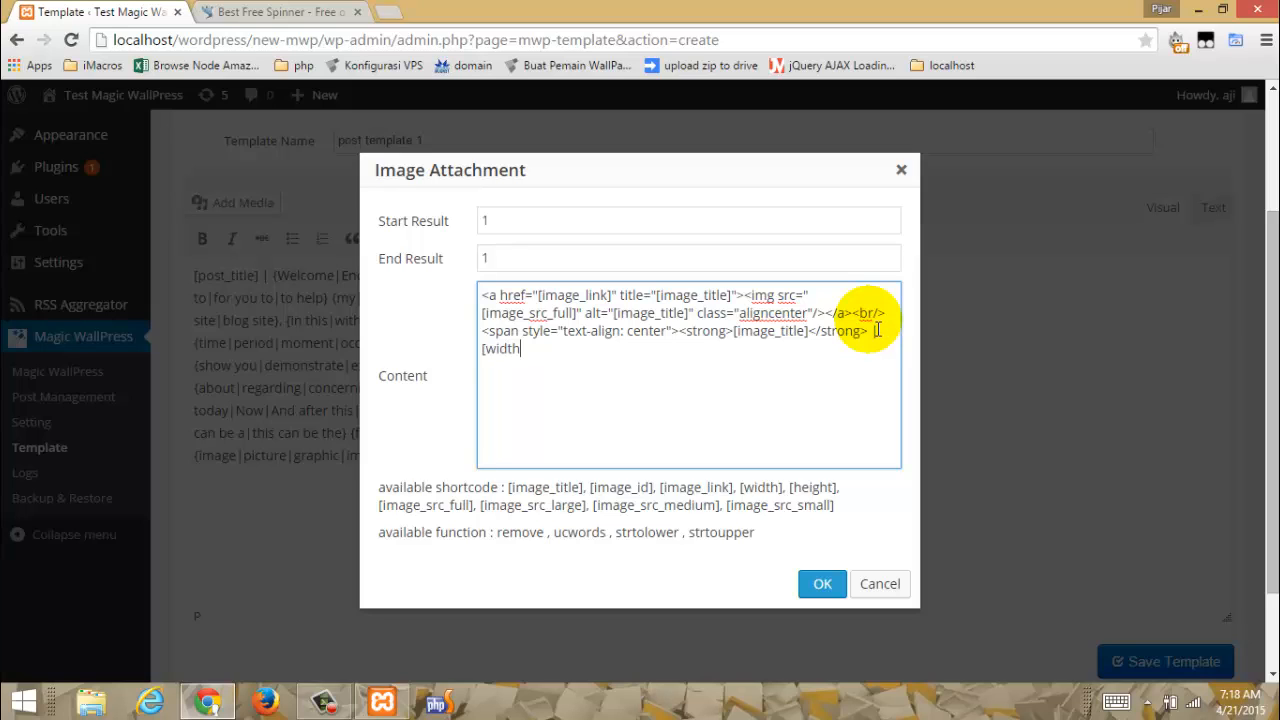
text(] X [height]</spann>)
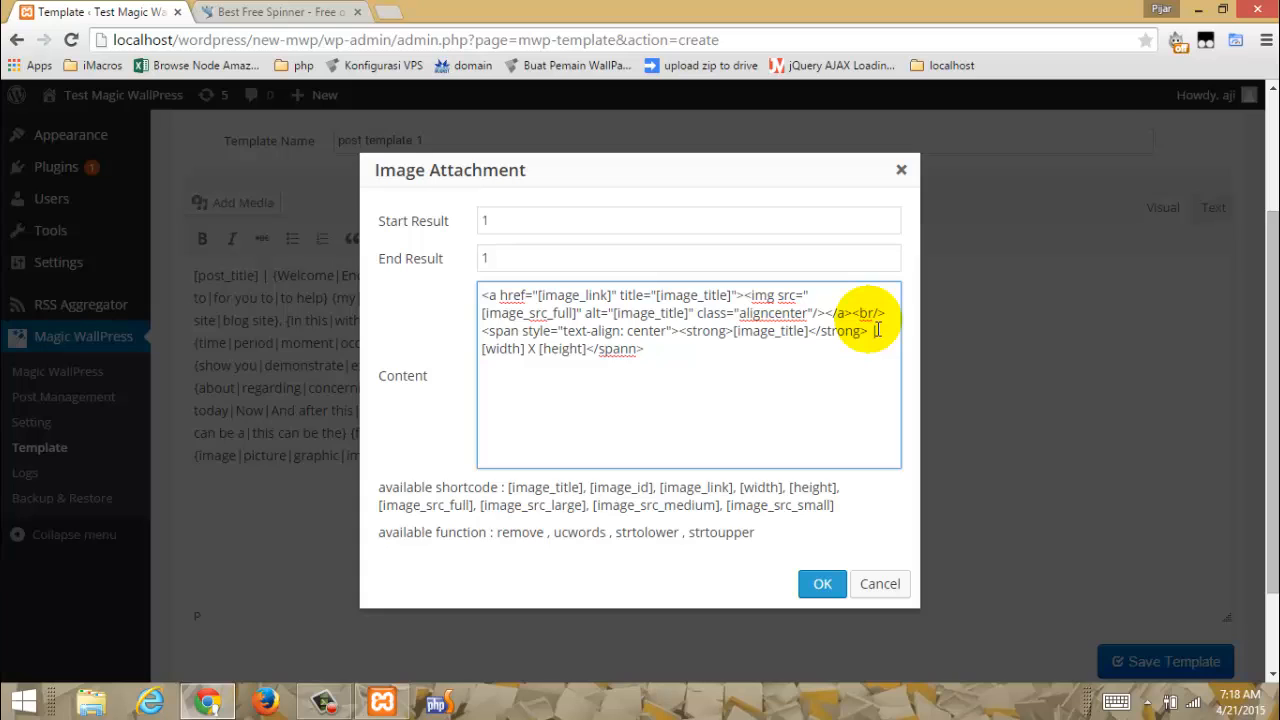
key(BackSpace)
text(>)
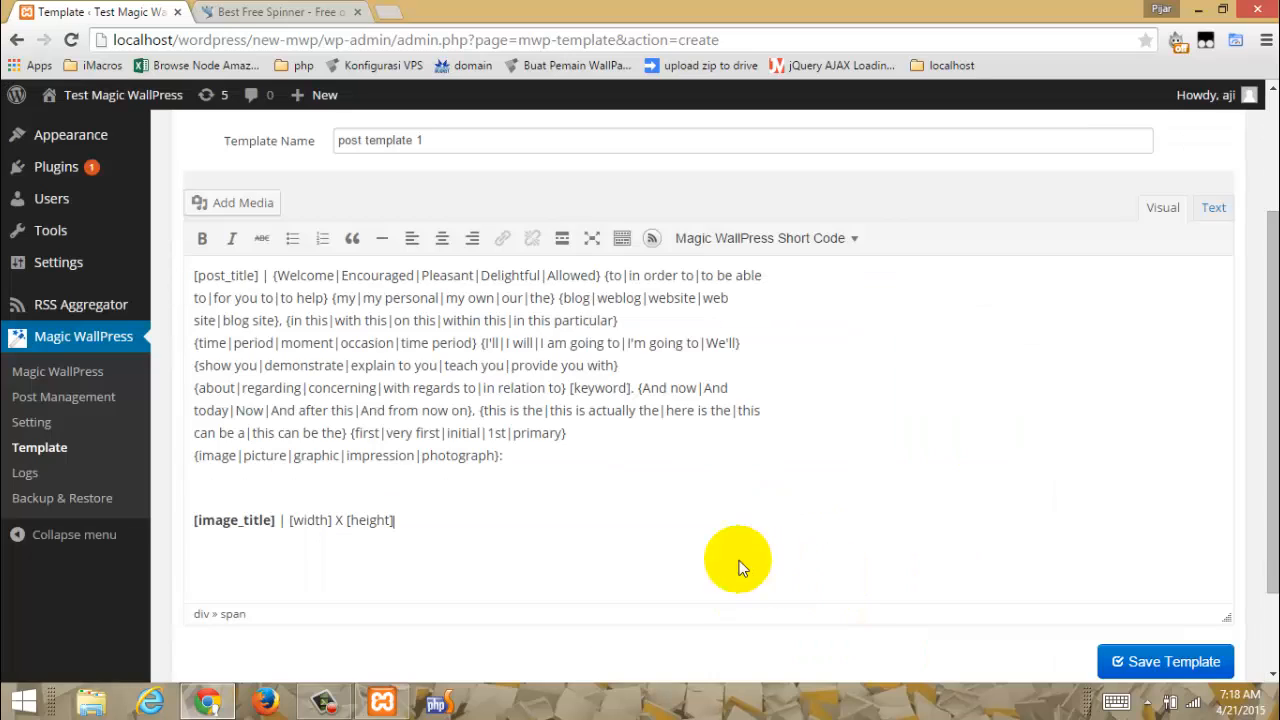
click(840, 584)
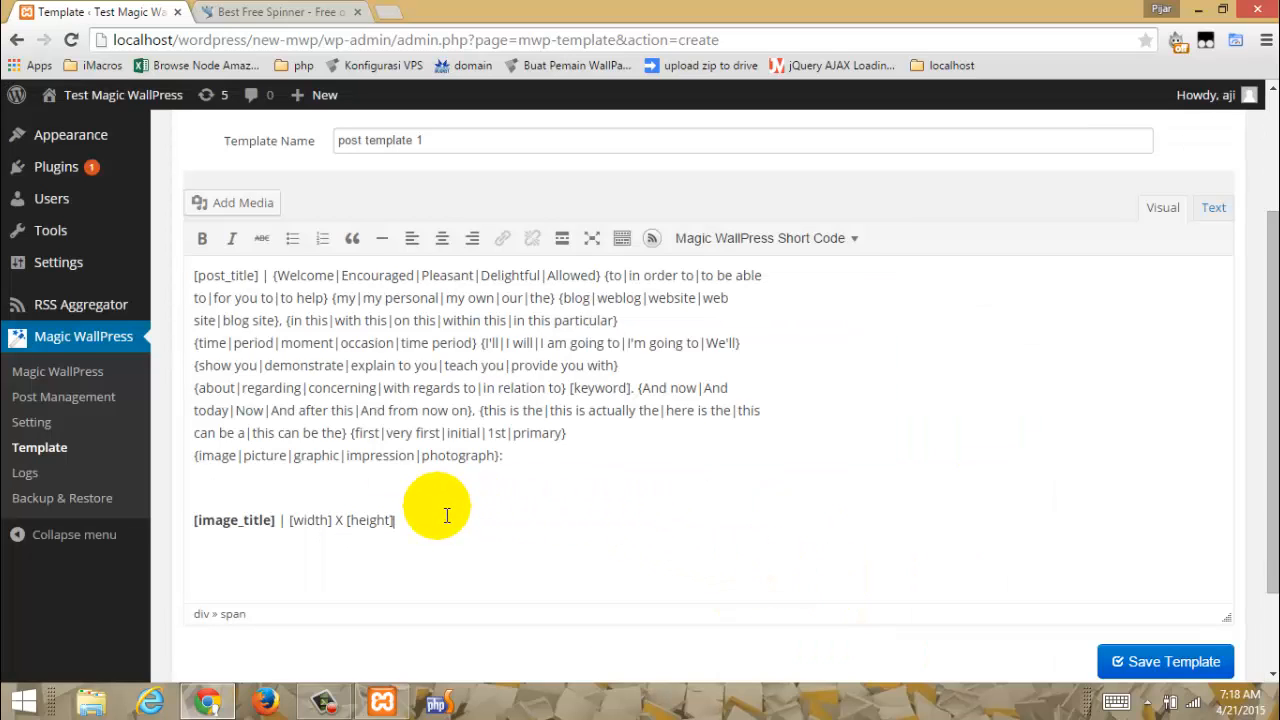
Step: Start a new line below the attachment's closing </div> in the template's HTML source, and return to the visual view
scroll(540, 492, down, 2)
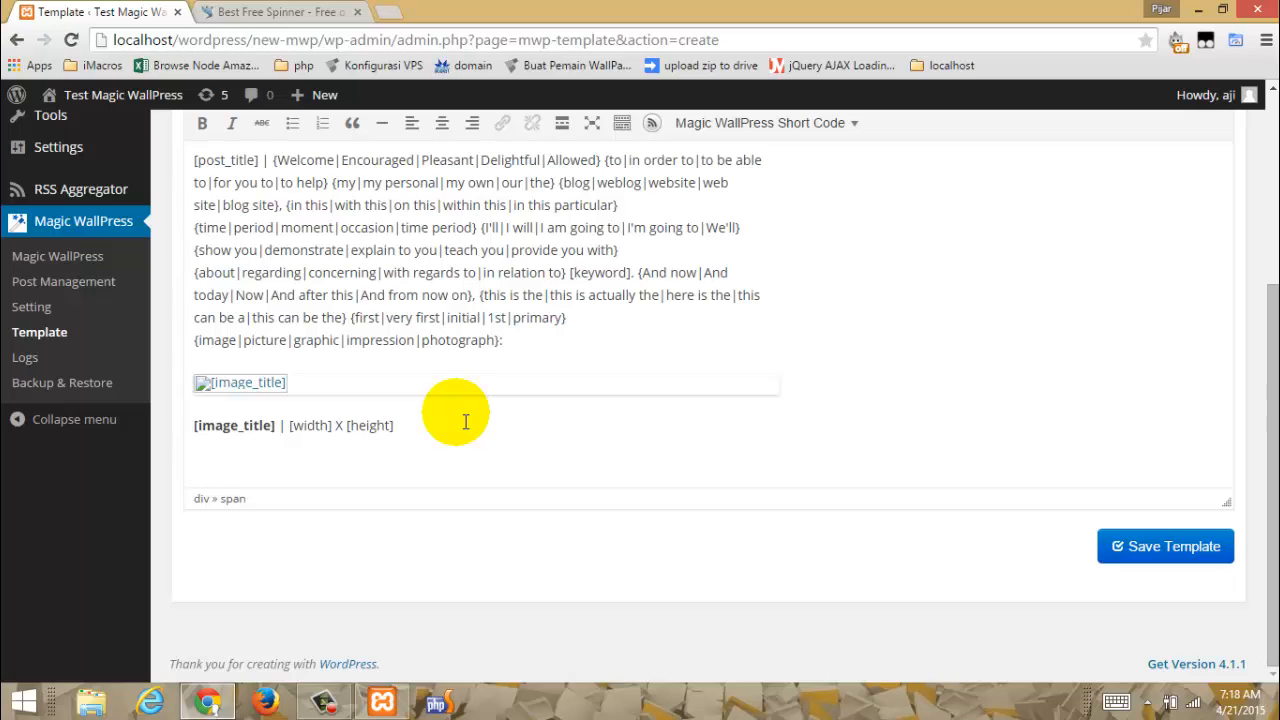
key(Return)
click(464, 423)
scroll(1262, 275, up, 3)
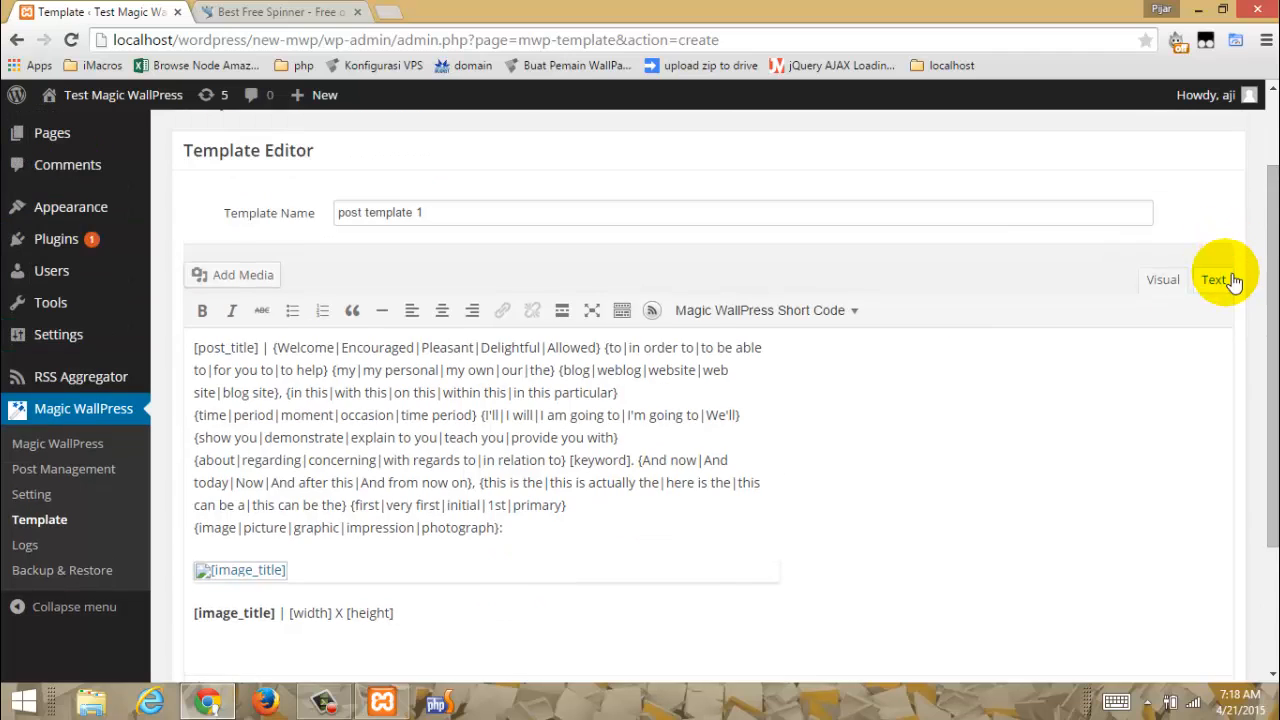
click(1223, 277)
click(839, 262)
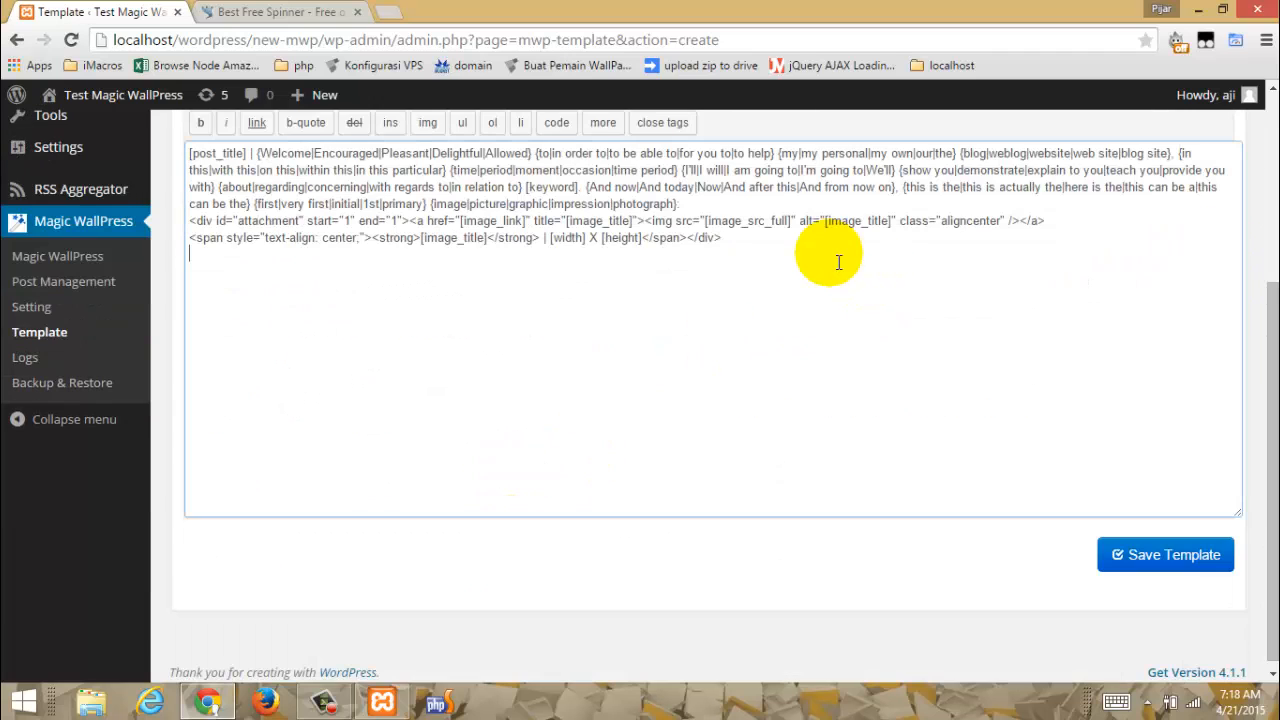
text(d)
scroll(1228, 165, up, 1)
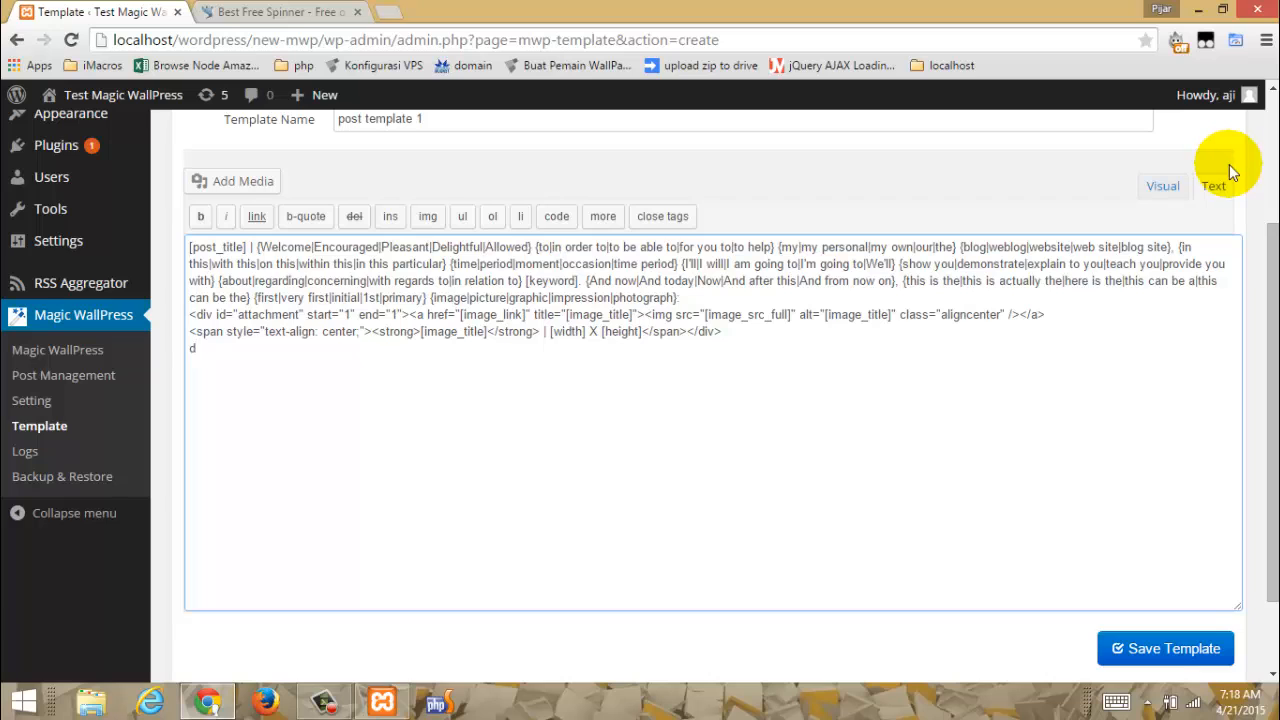
click(1160, 186)
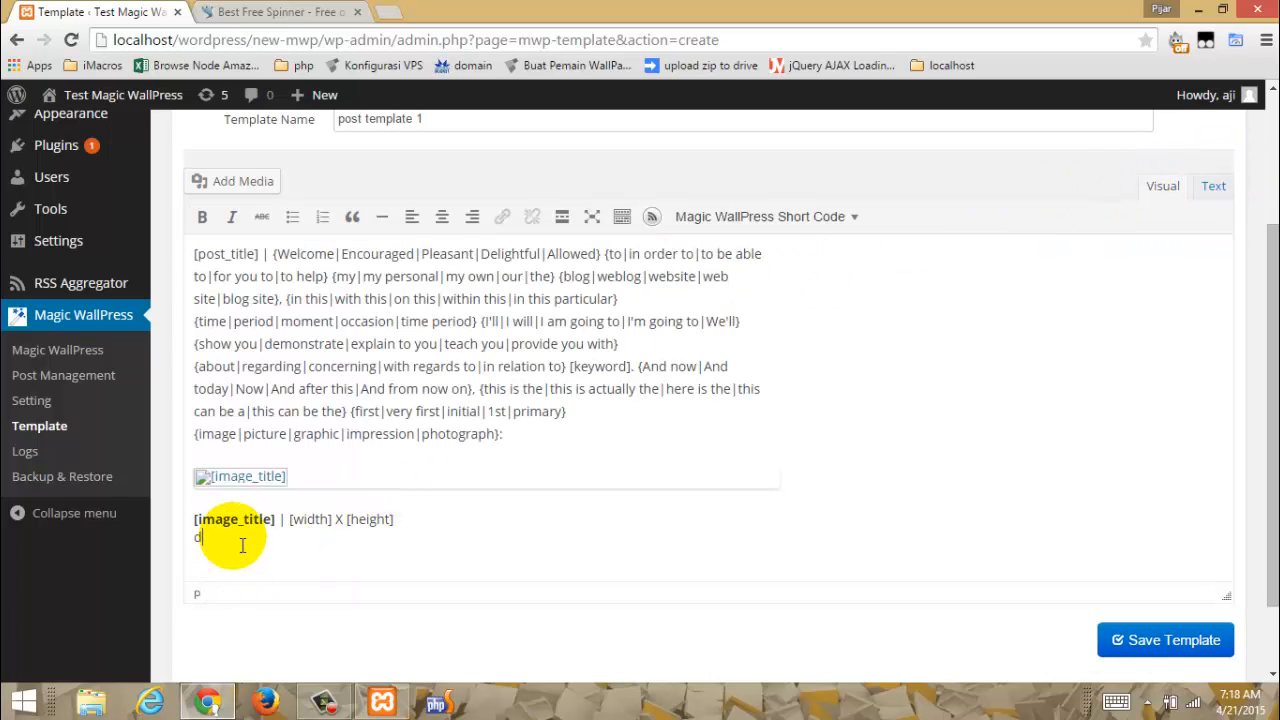
key(BackSpace)
Step: Write "How about image above? is that amazing???. if you think so, I'l l show you some image again below :" under the attachment
text(How about image ab)
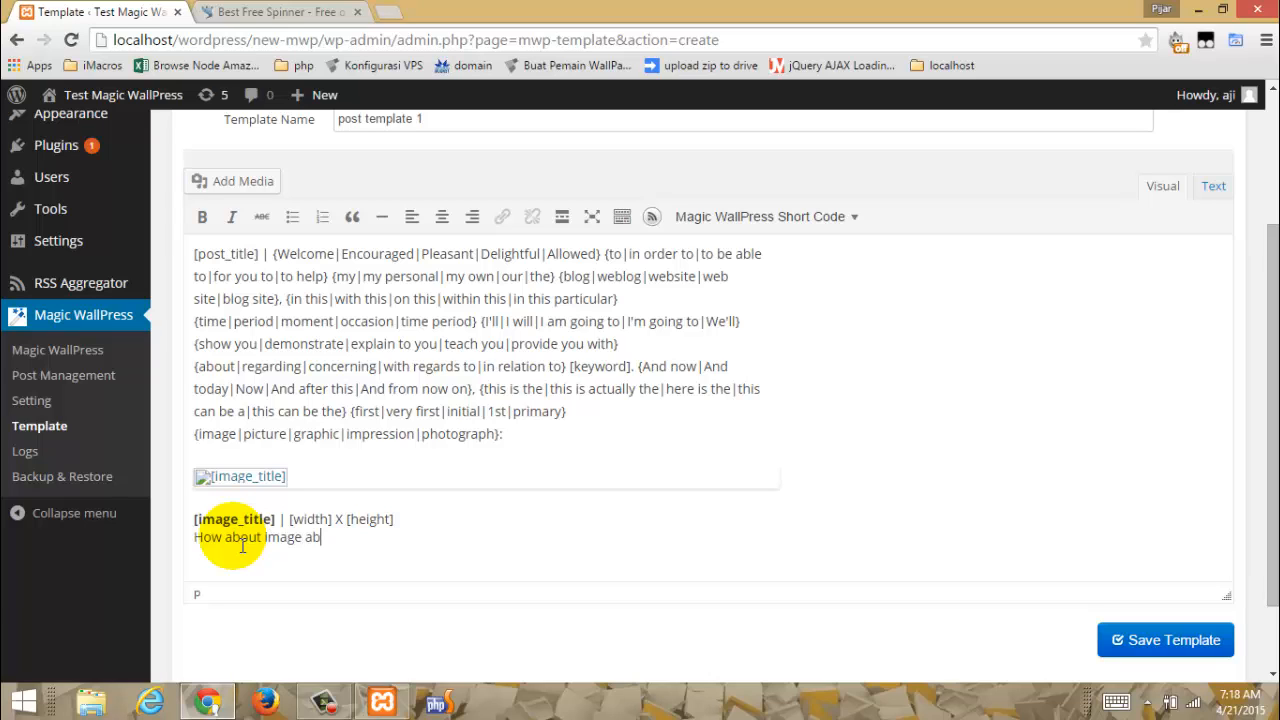
text(ove)
text(? is that amazing)
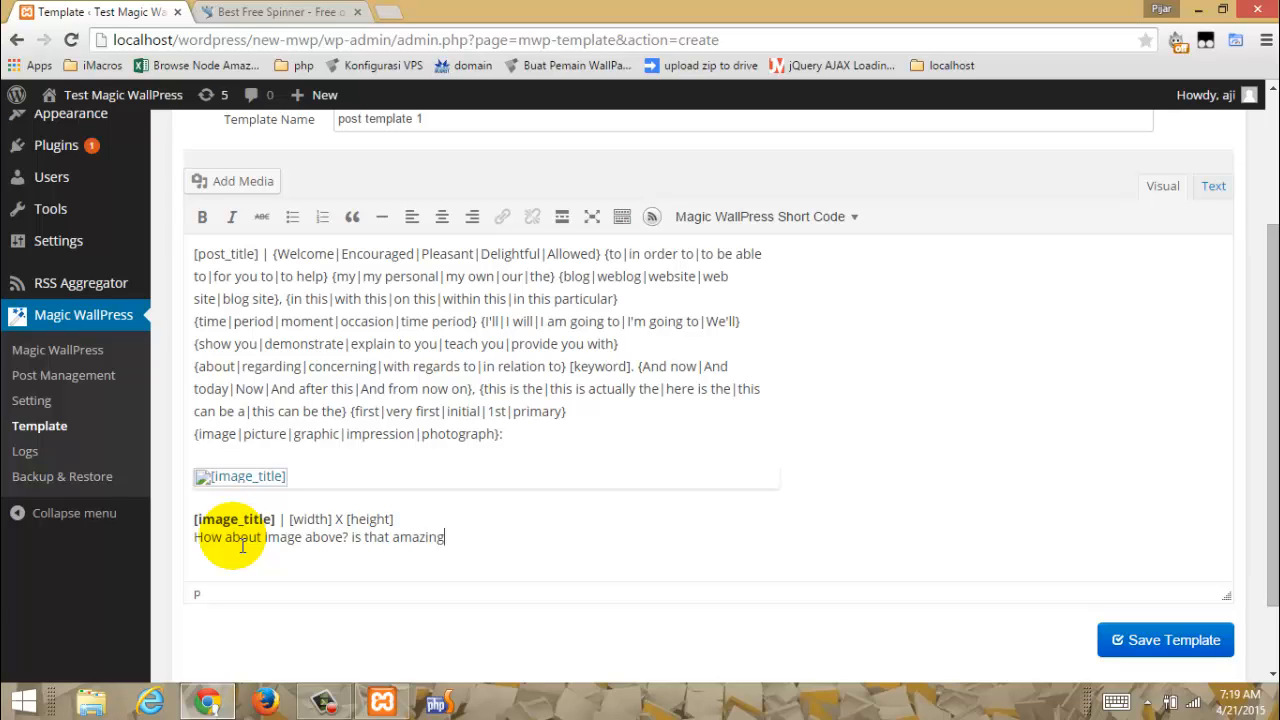
text(???. if you tin)
key(BackSpace)
key(BackSpace)
text(hink so, I'll s)
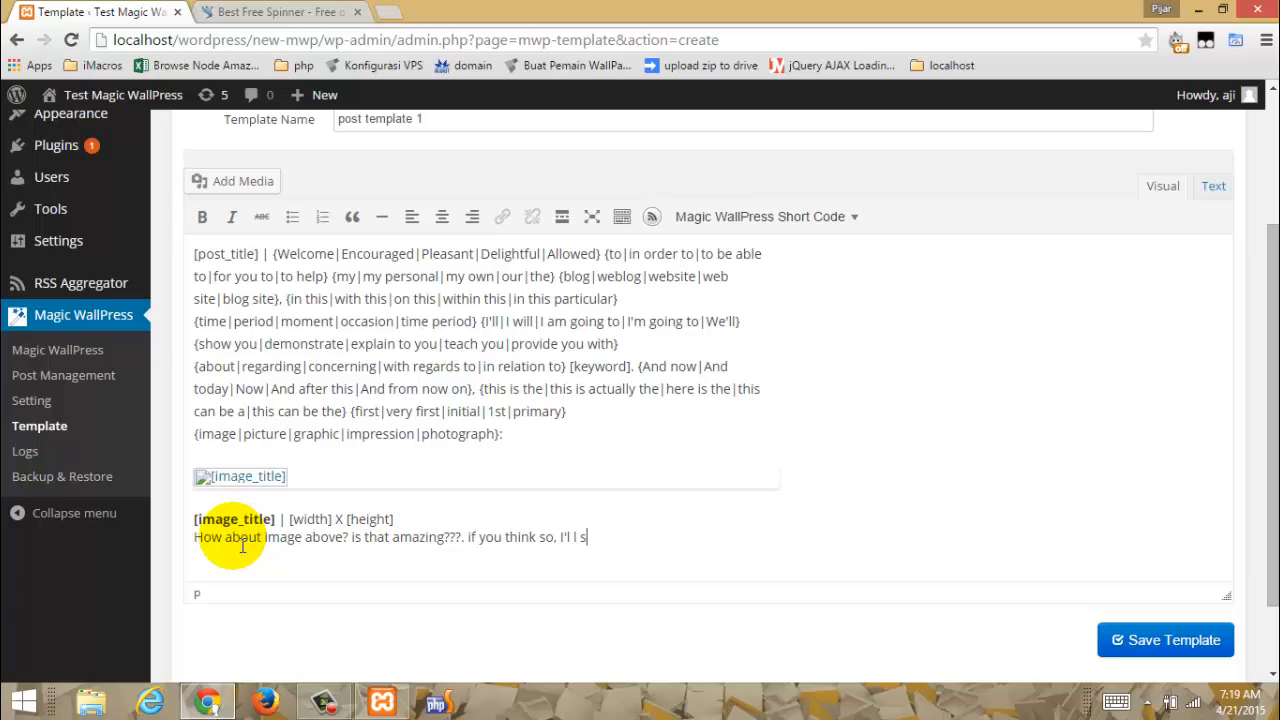
text(how you some image ag)
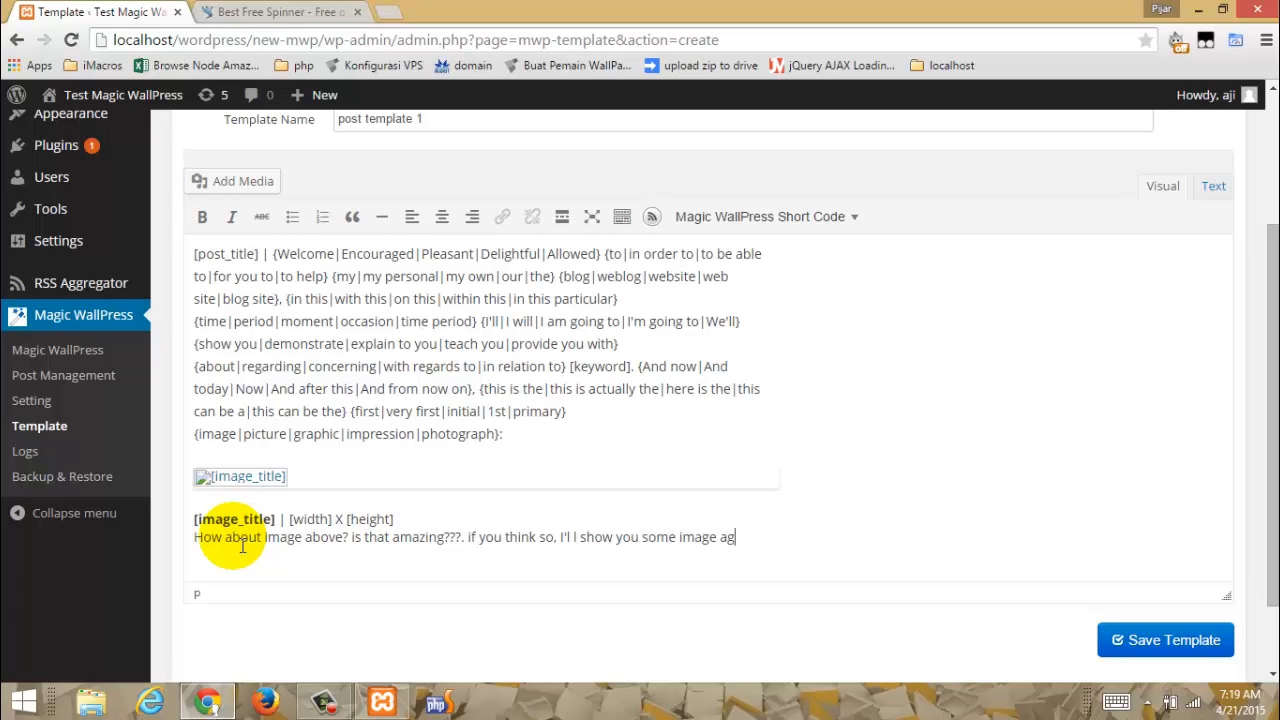
text(ain beo)
key(BackSpace)
text(low )
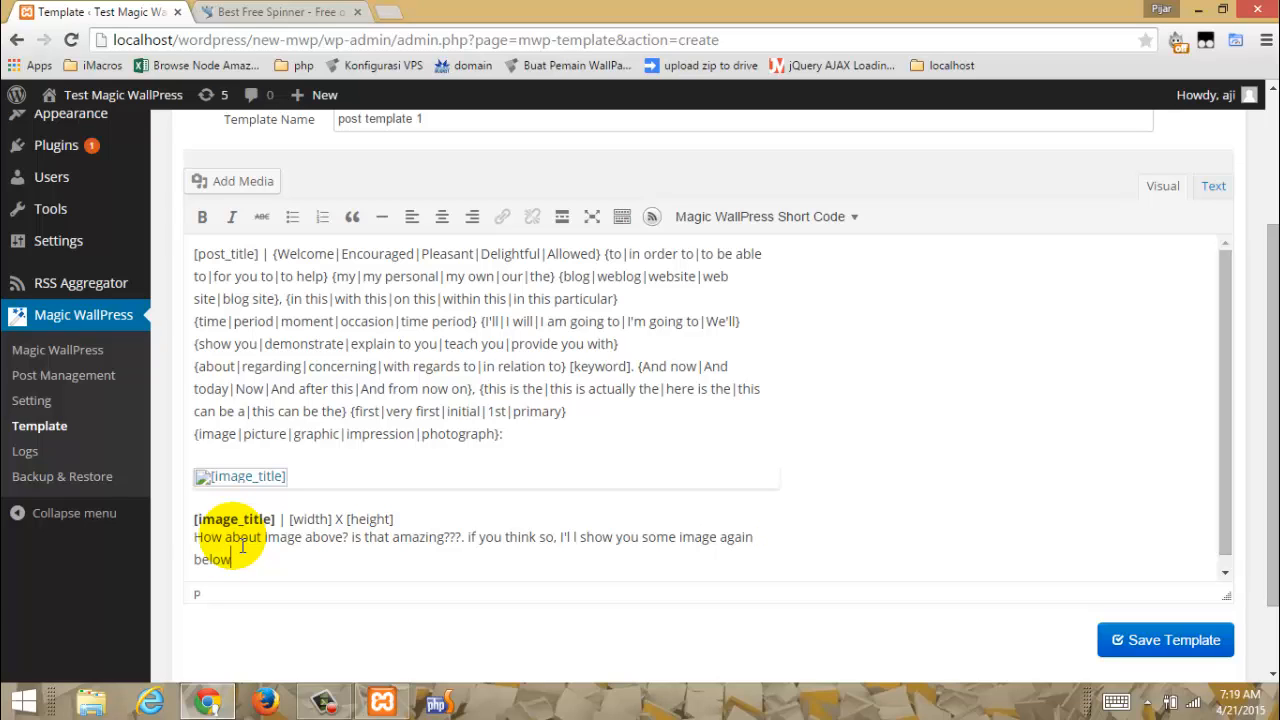
text(:)
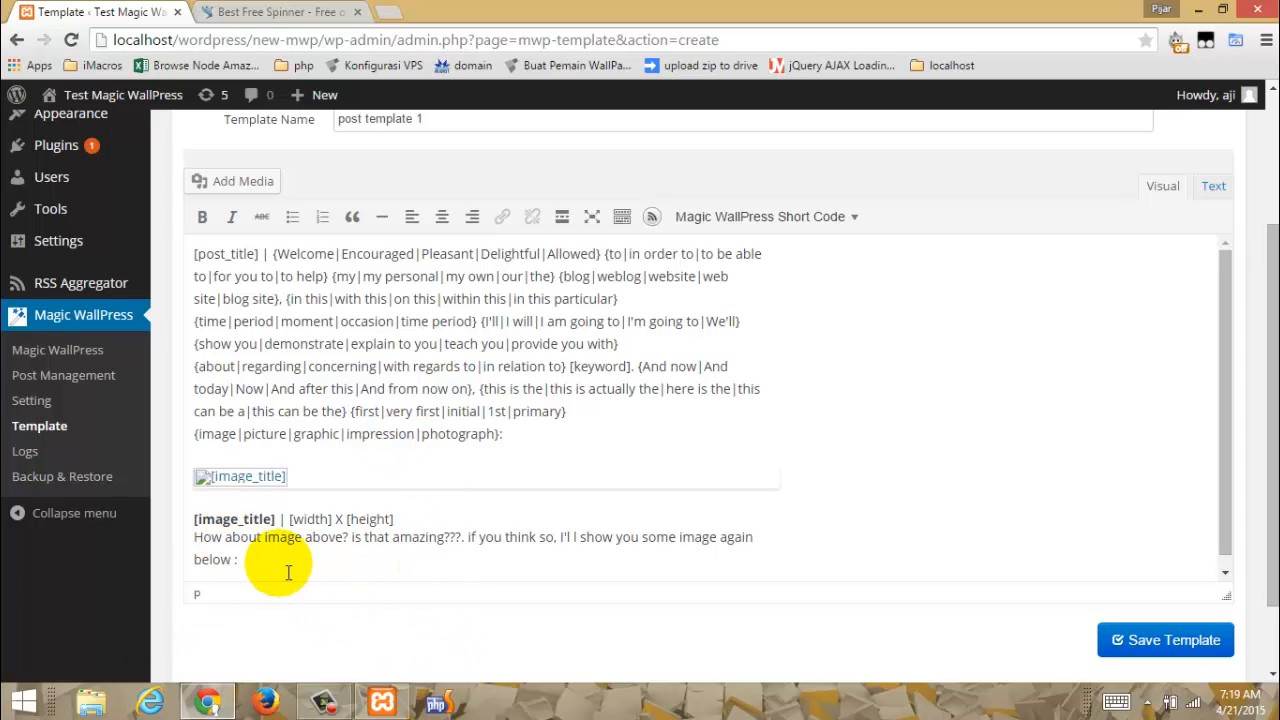
Step: Copy the new sentence below the attachment into Best Free Spinner as the article and spin it
drag(282, 570, 181, 541)
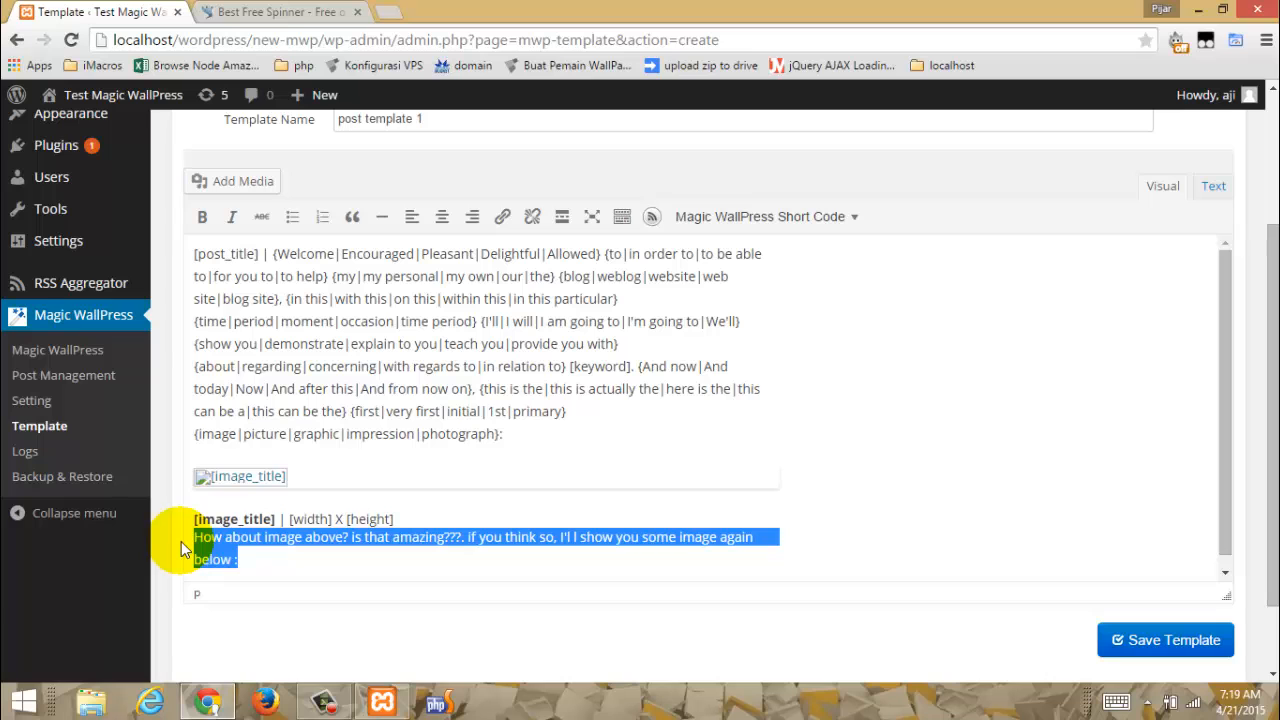
click(248, 9)
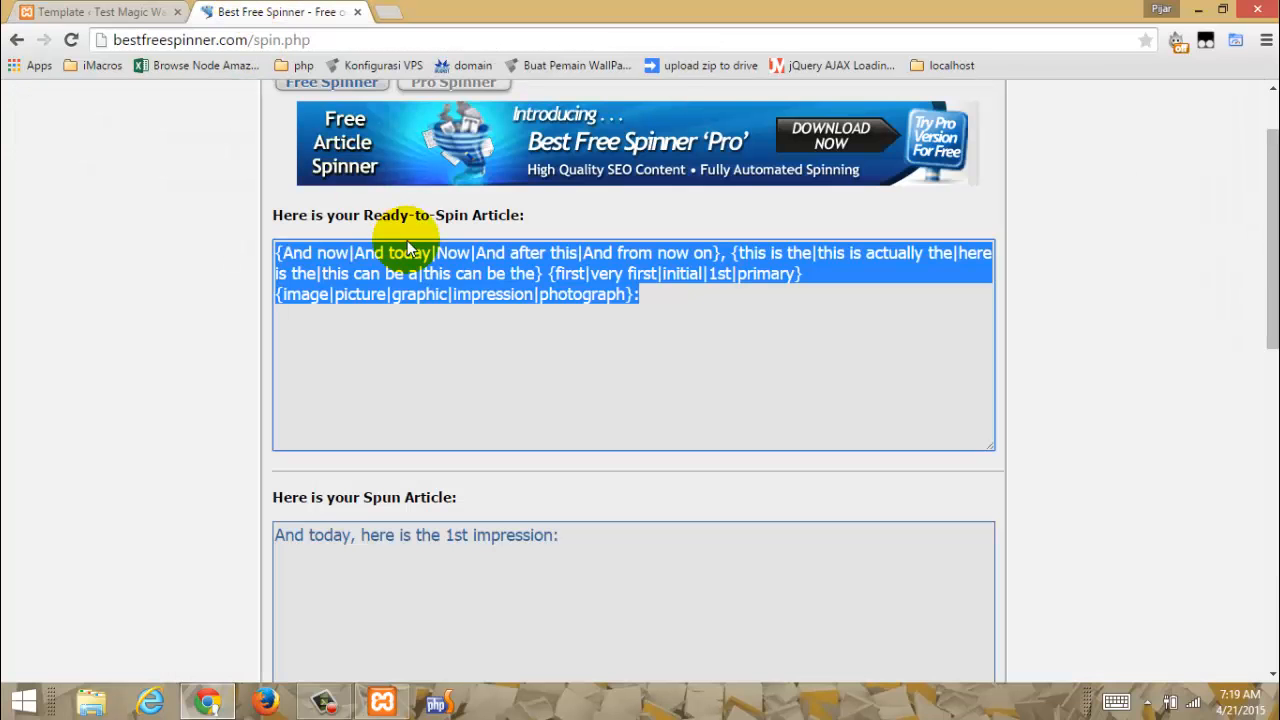
click(16, 39)
scroll(446, 423, down, 3)
click(447, 394)
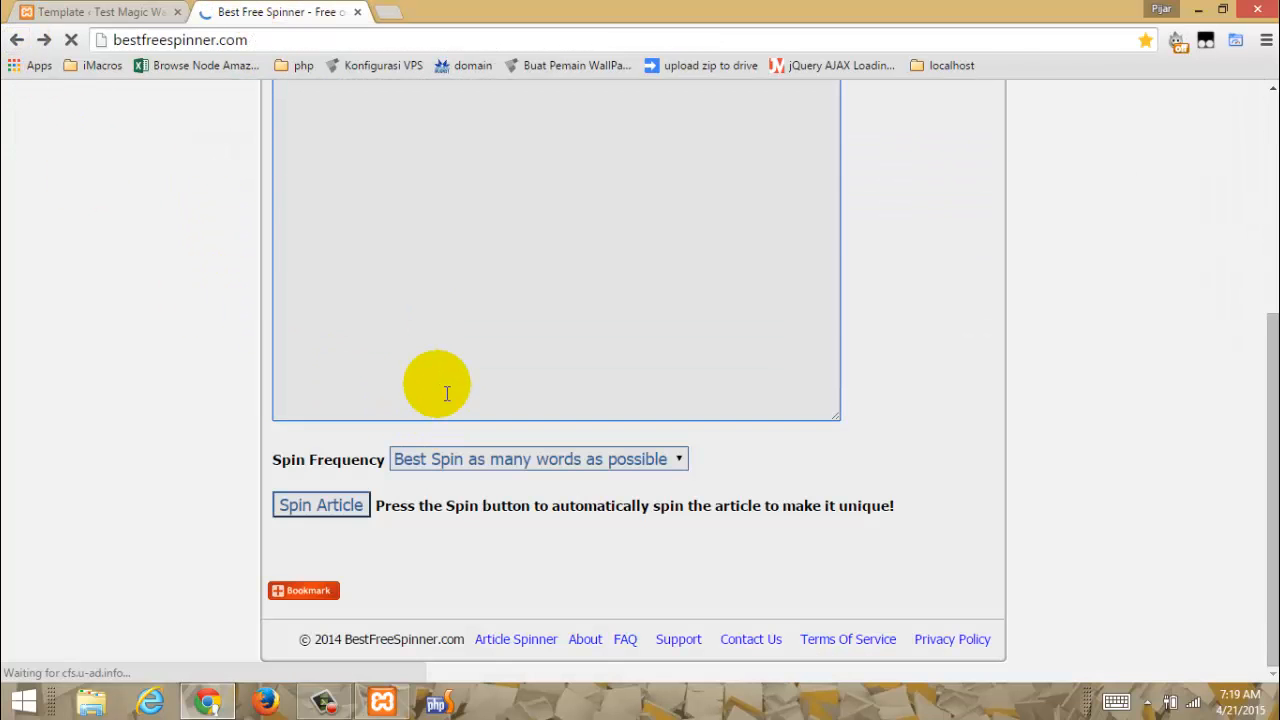
scroll(447, 394, up, 2)
key(ctrl+a)
text(How about image above? is that amazing??? if you think so, I'll show you some image again below :))
scroll(586, 491, down, 3)
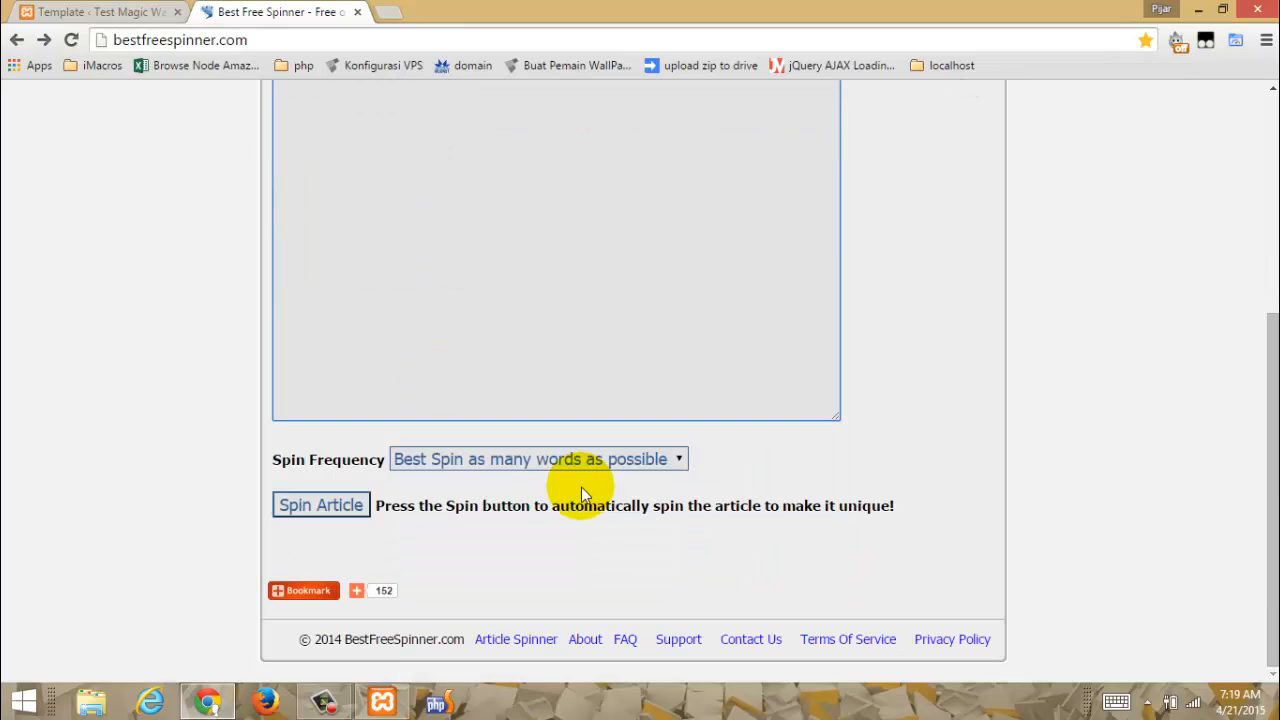
click(333, 505)
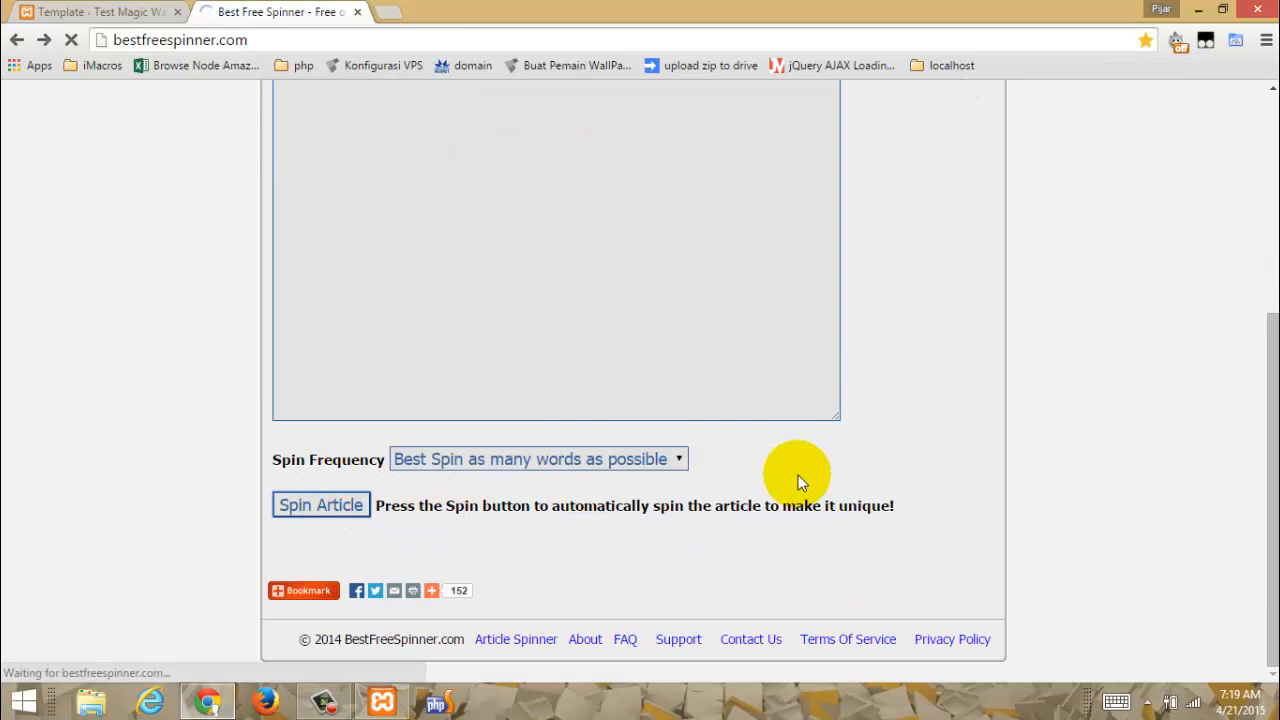
Step: Copy the Ready-to-Spin article and replace the plain sentence below the attachment in the WordPress template with it
scroll(799, 475, down, 5)
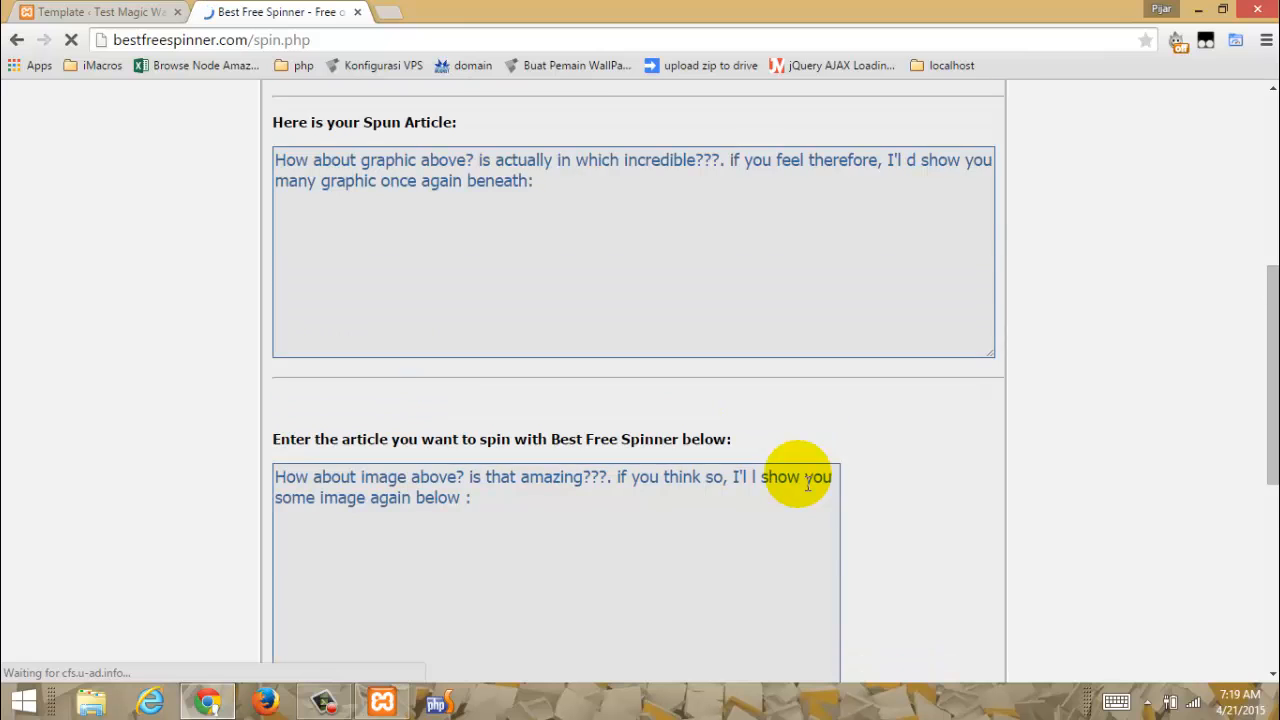
scroll(797, 477, up, 2)
click(663, 457)
scroll(663, 457, down, 2)
scroll(663, 458, up, 1)
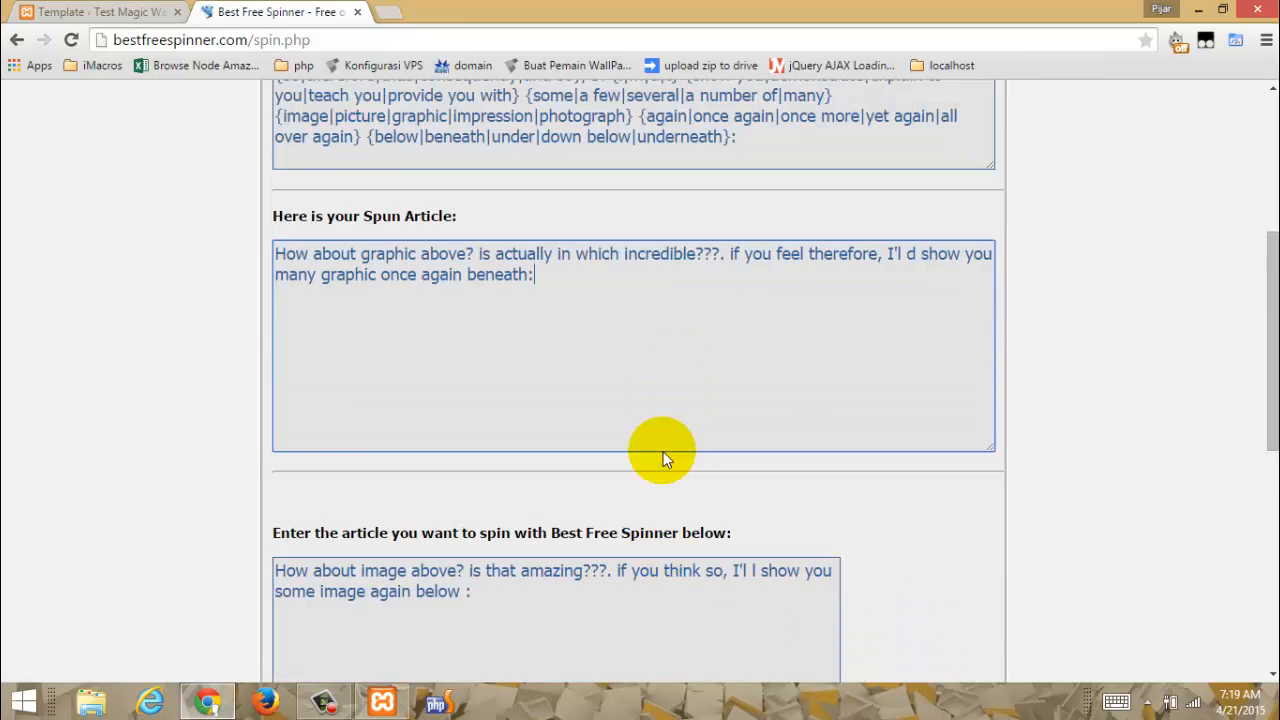
scroll(663, 457, up, 2)
triple_click(558, 345)
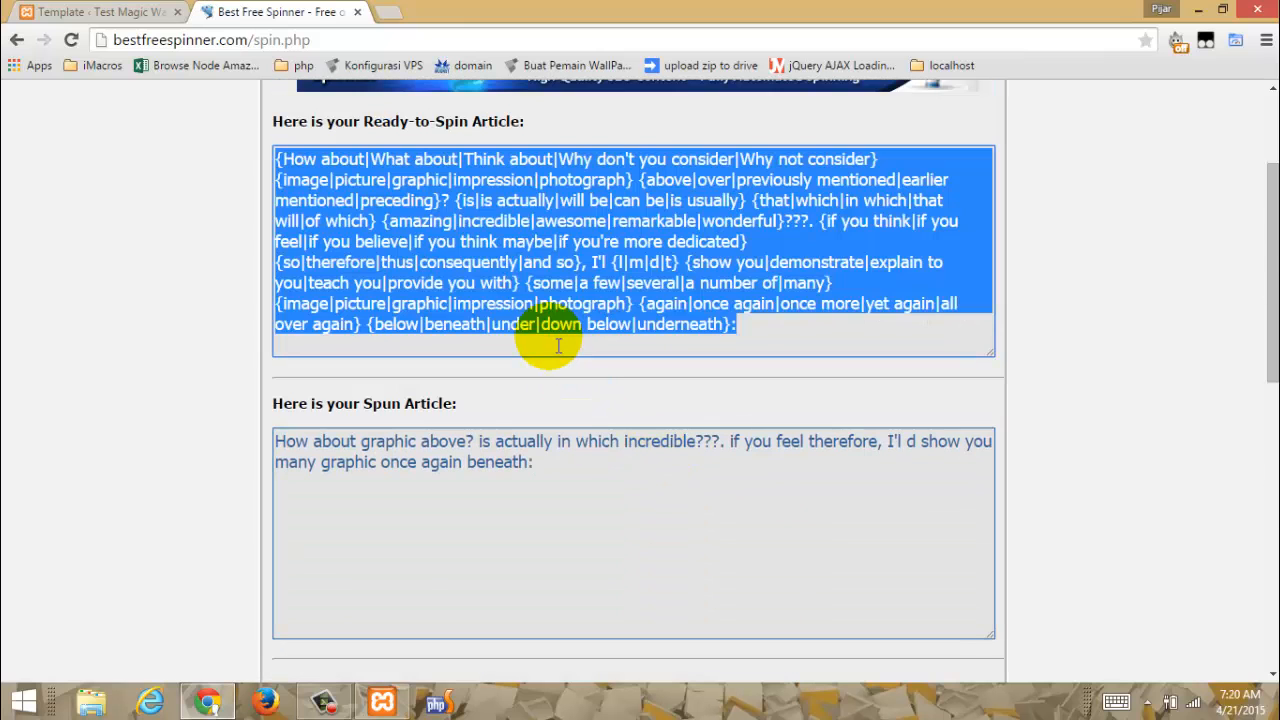
click(52, 12)
scroll(470, 560, down, 1)
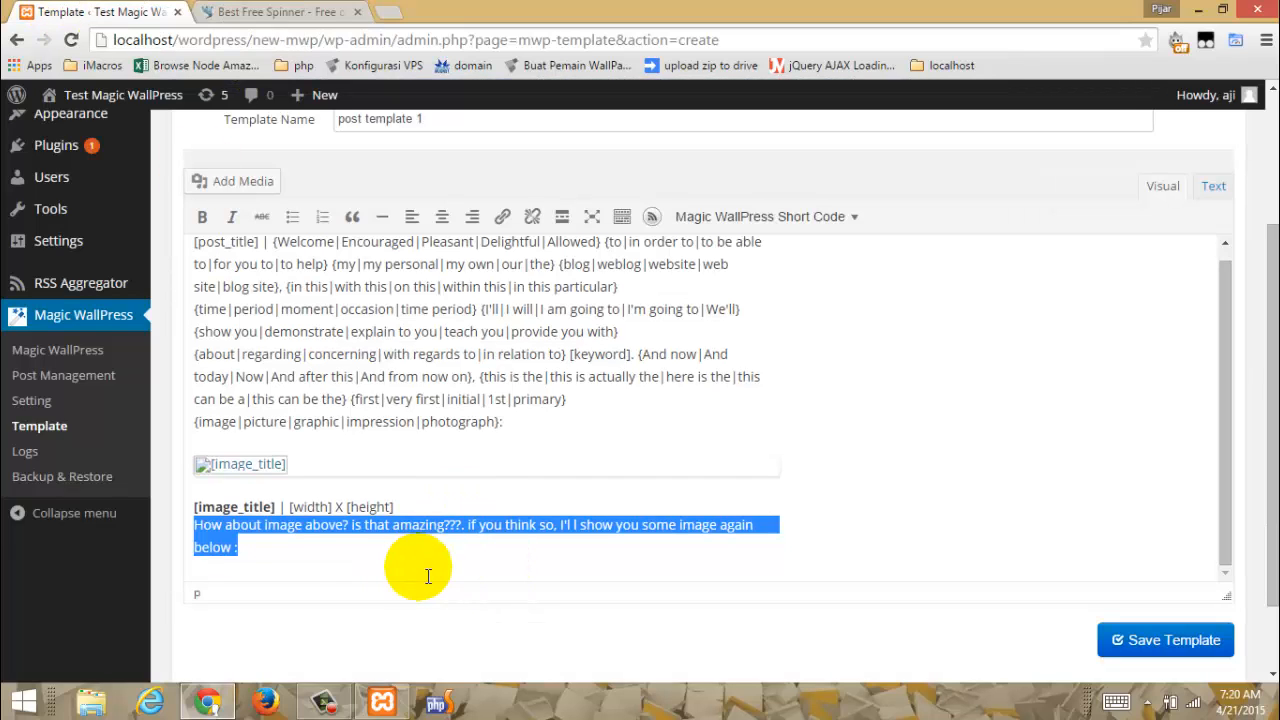
text({How about|What about|Think about|Why don't you consider|Why not consider} {image|picture|graphic|impression|photograph} {above|over|previously mentioned|earlier mentioned|preceding}? {is|is actually|will be|can be|is usually} {that|which|in which|that will|of which} {amazing|incredible|awesome|remarkable|wonderful}???. {if you think|if you feel|if you believe|if you think maybe|if you're more dedicated} {so|therefore|thus|consequently|and so}, I'l {l|m|d|t} {show you|demonstrate|explain to you|teach you|provide you with} {some|a few|several|a number of|many} {image|picture|graphic|impression|photograph} {again|once again|once more|yet again|all over again} {below|beneath|under|down below|underneath}:)
scroll(429, 514, down, 1)
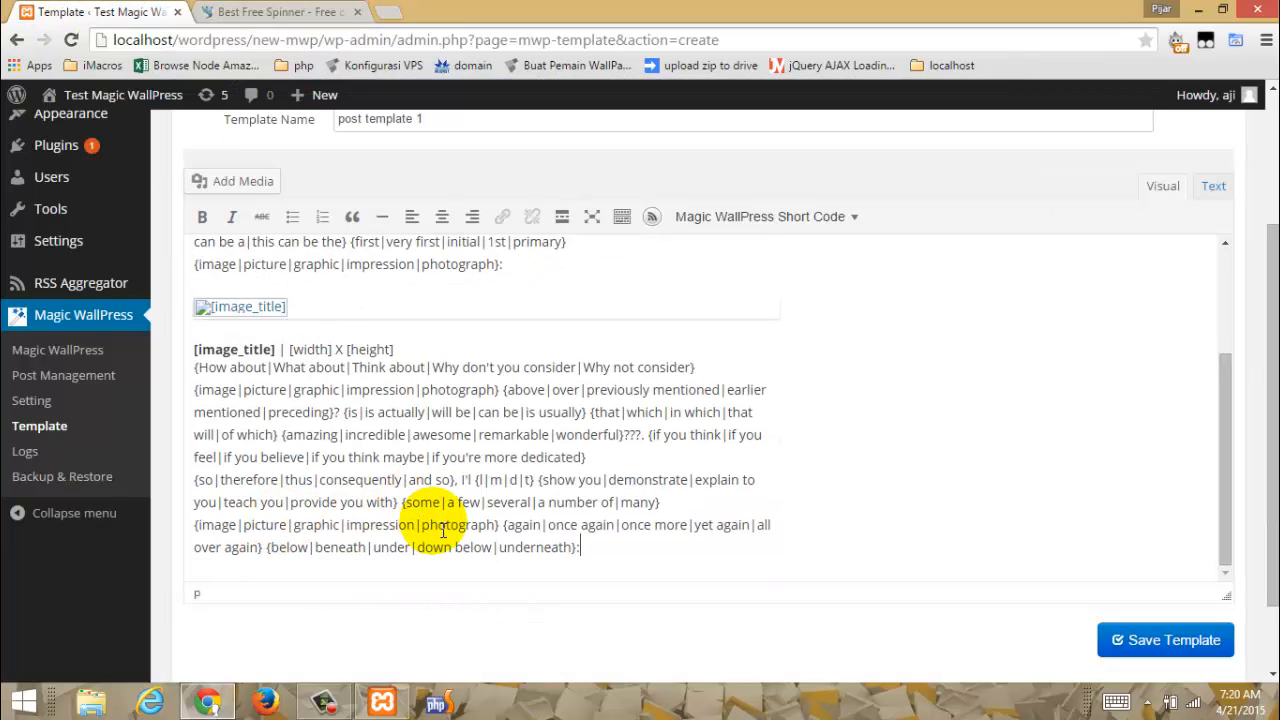
scroll(443, 531, down, 1)
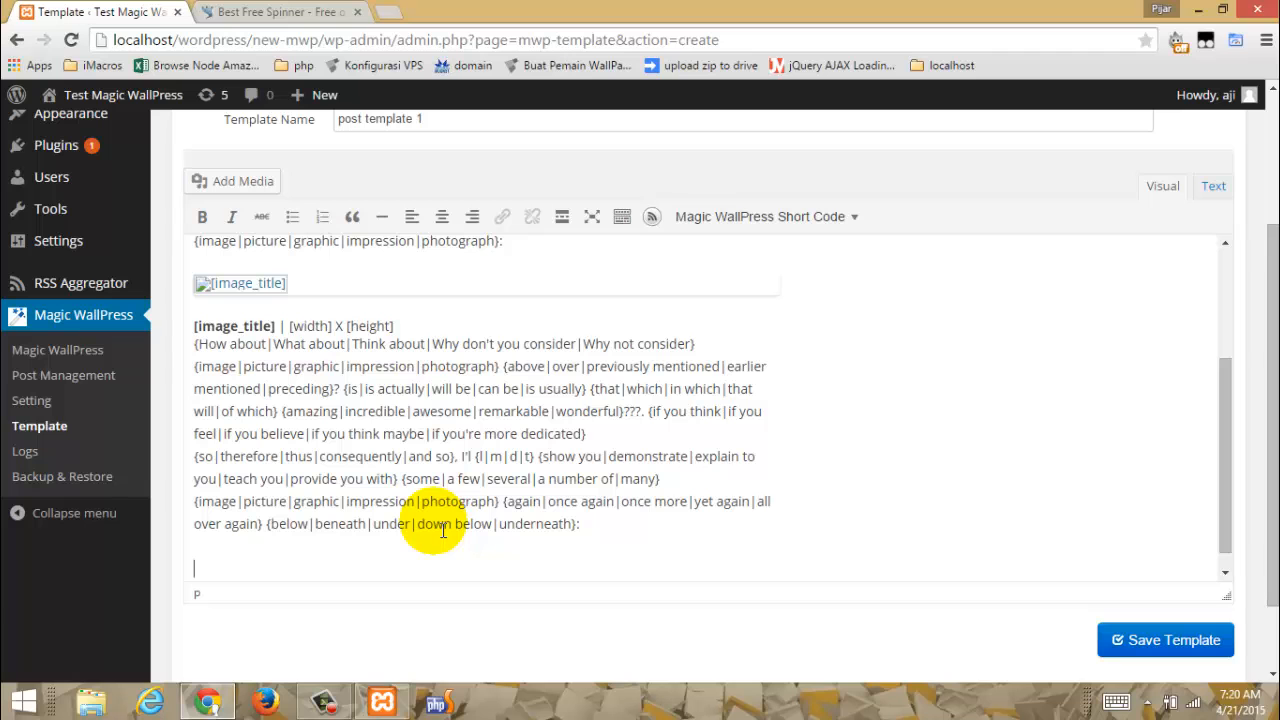
click(791, 220)
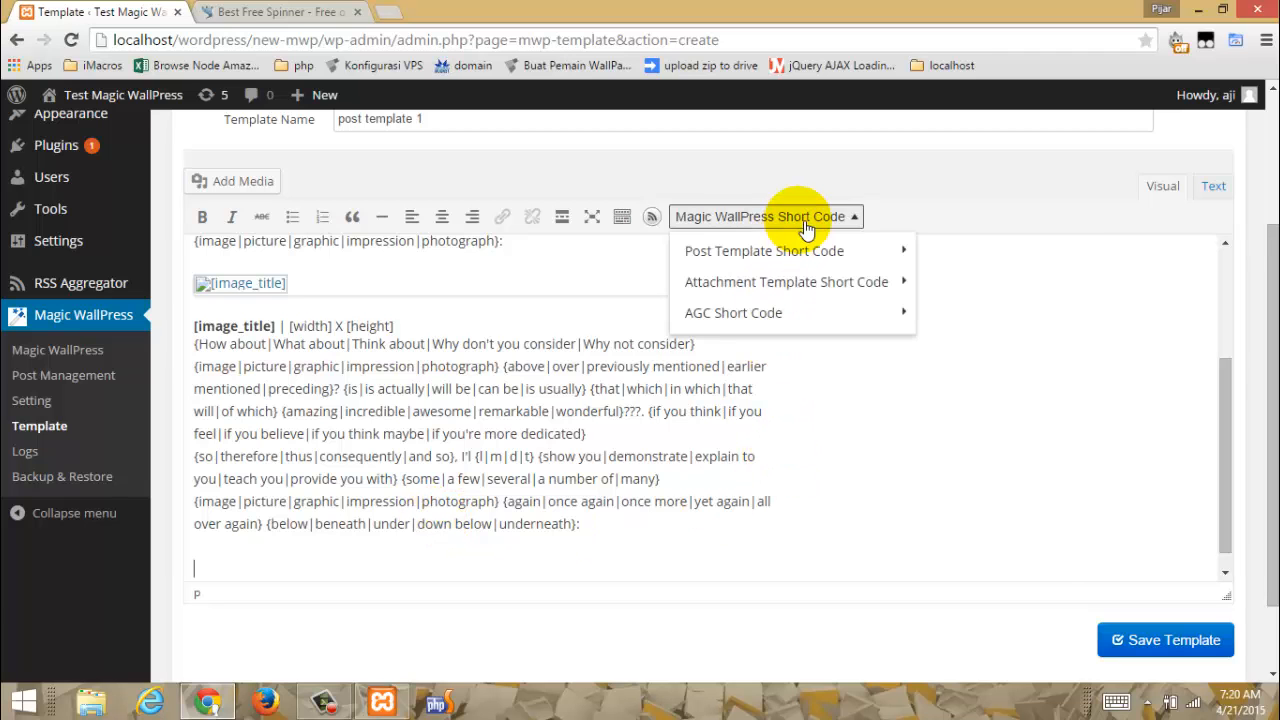
mouse_move(801, 252)
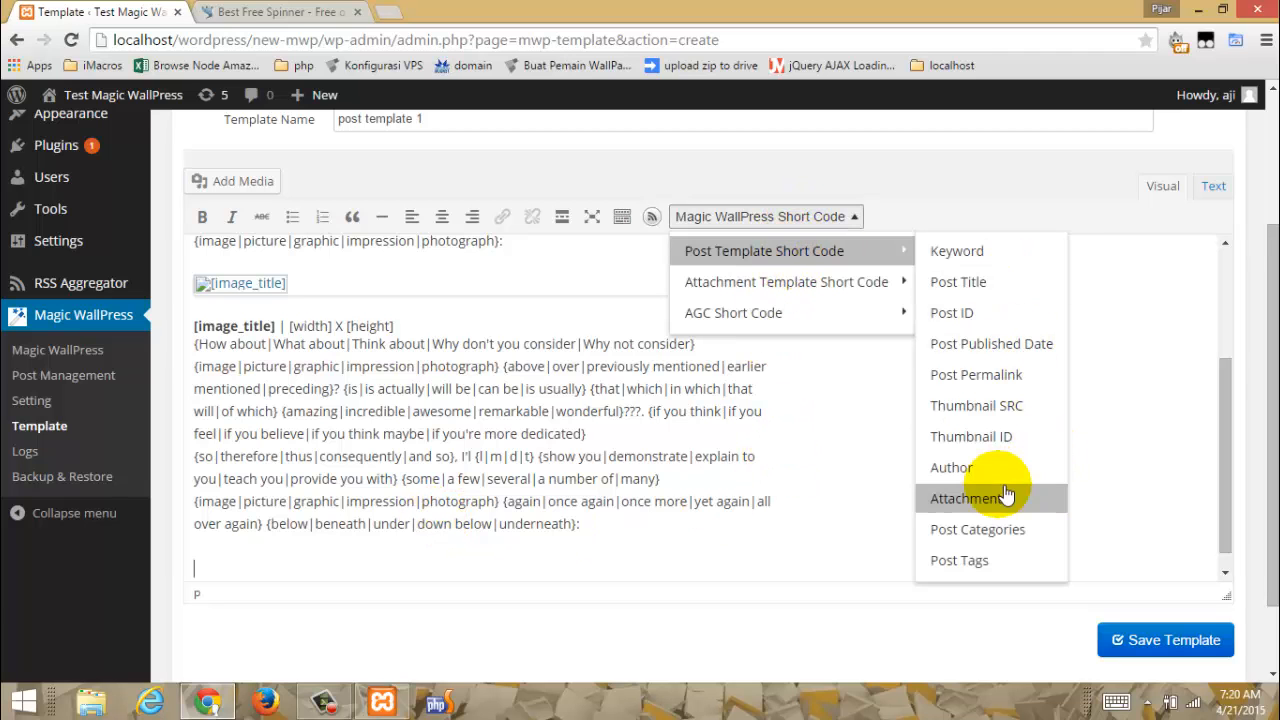
click(966, 498)
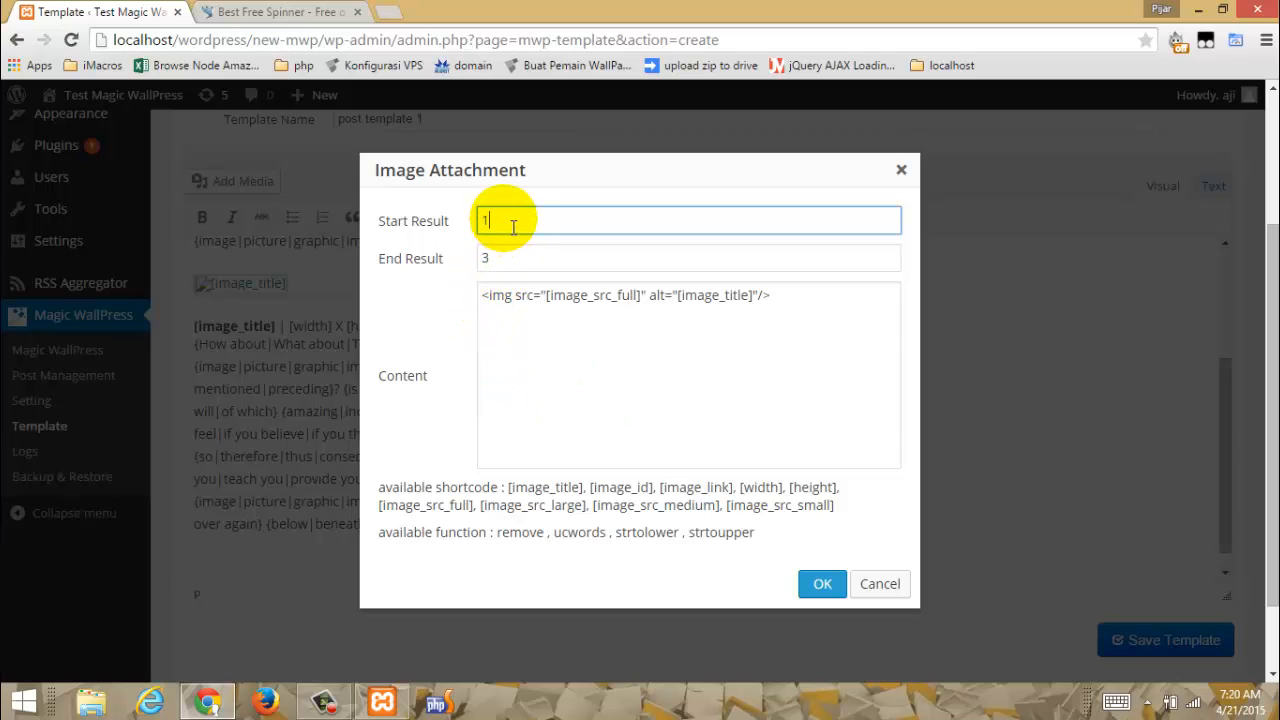
double_click(478, 221)
text(2)
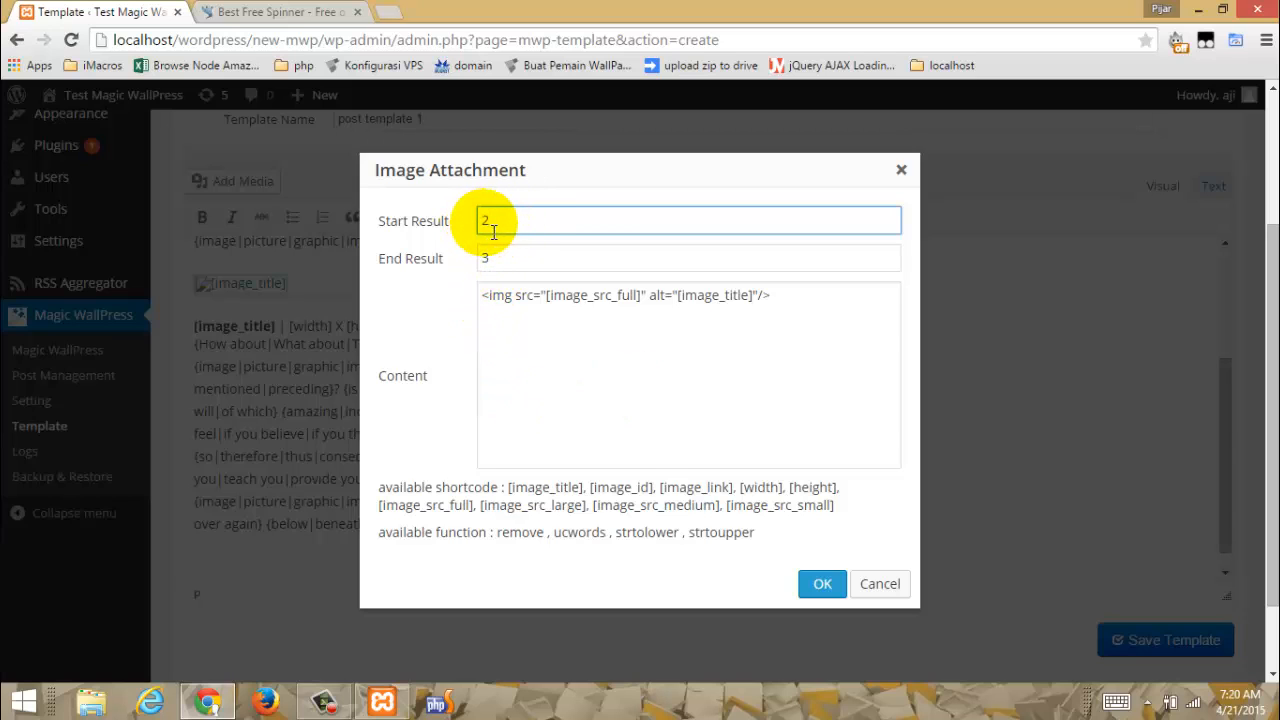
drag(495, 258, 449, 260)
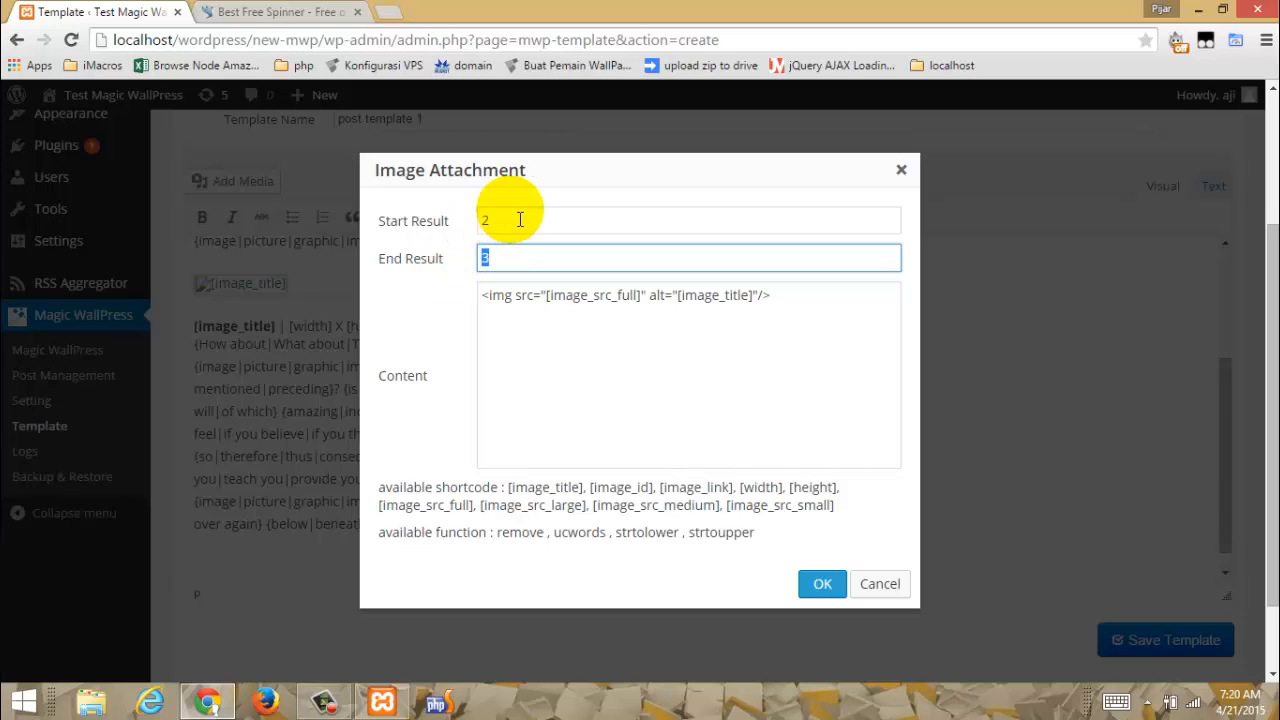
text(1000)
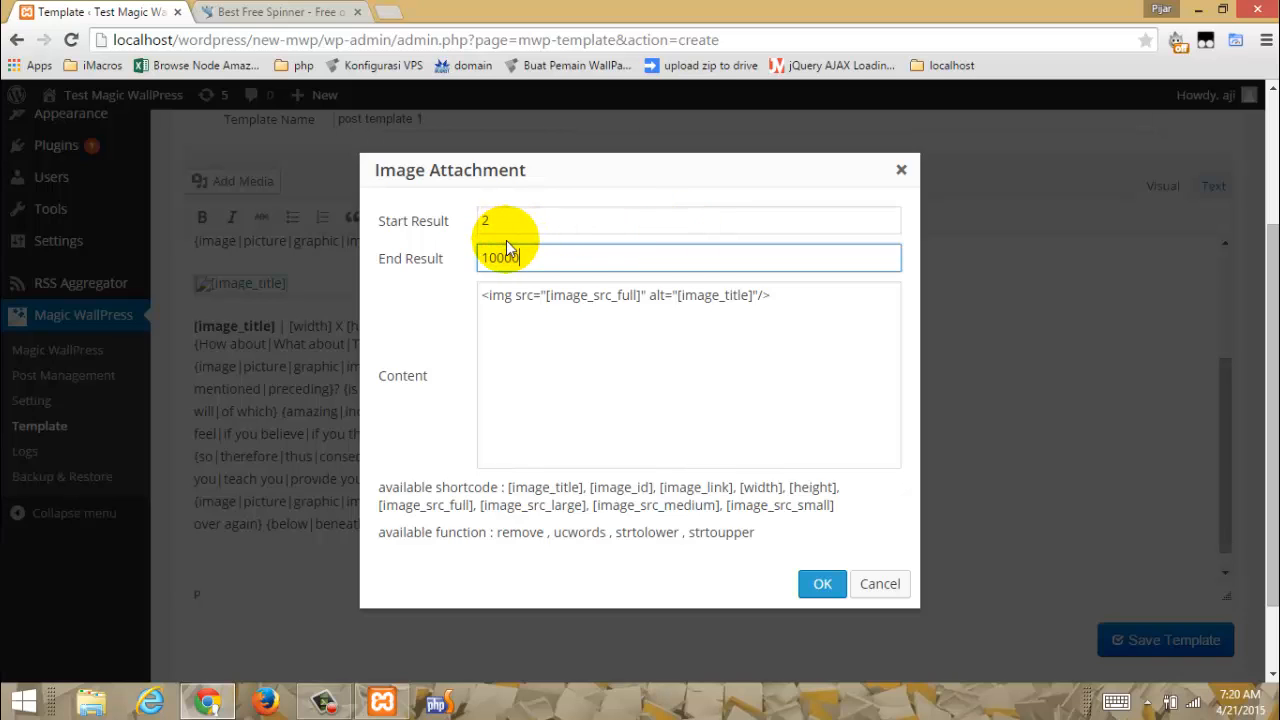
text(0)
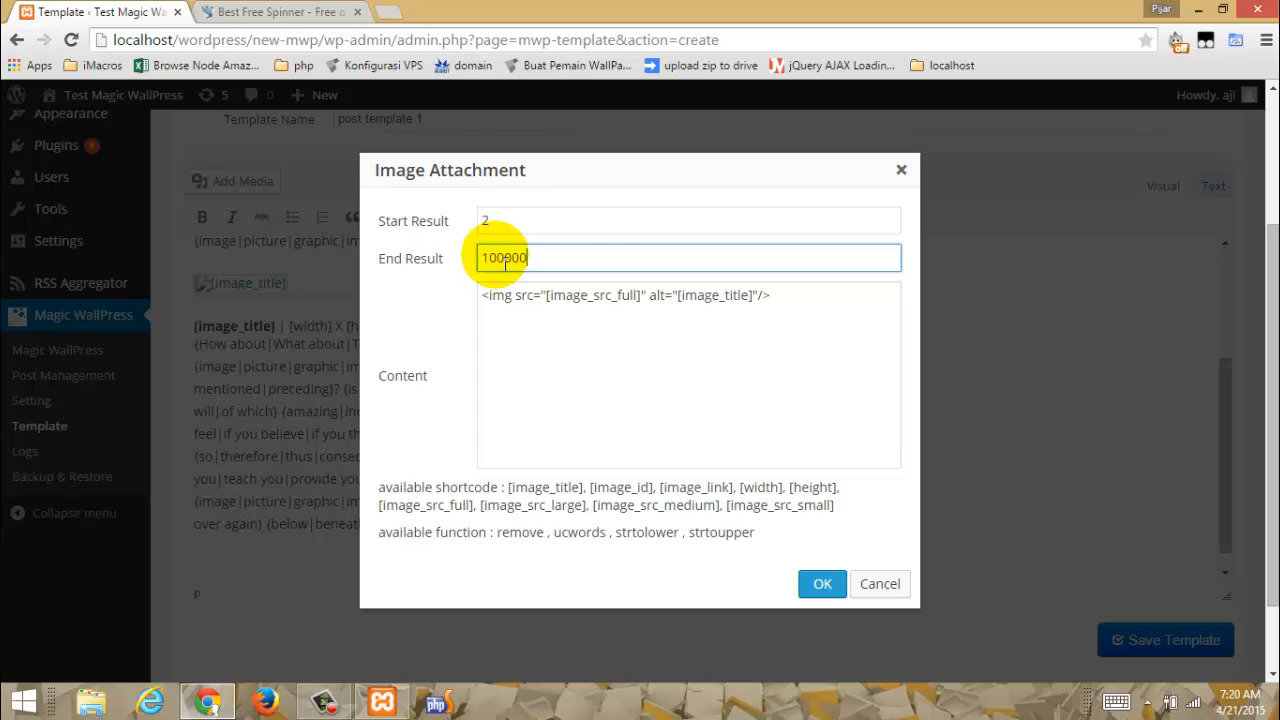
drag(499, 263, 604, 254)
key(BackSpace)
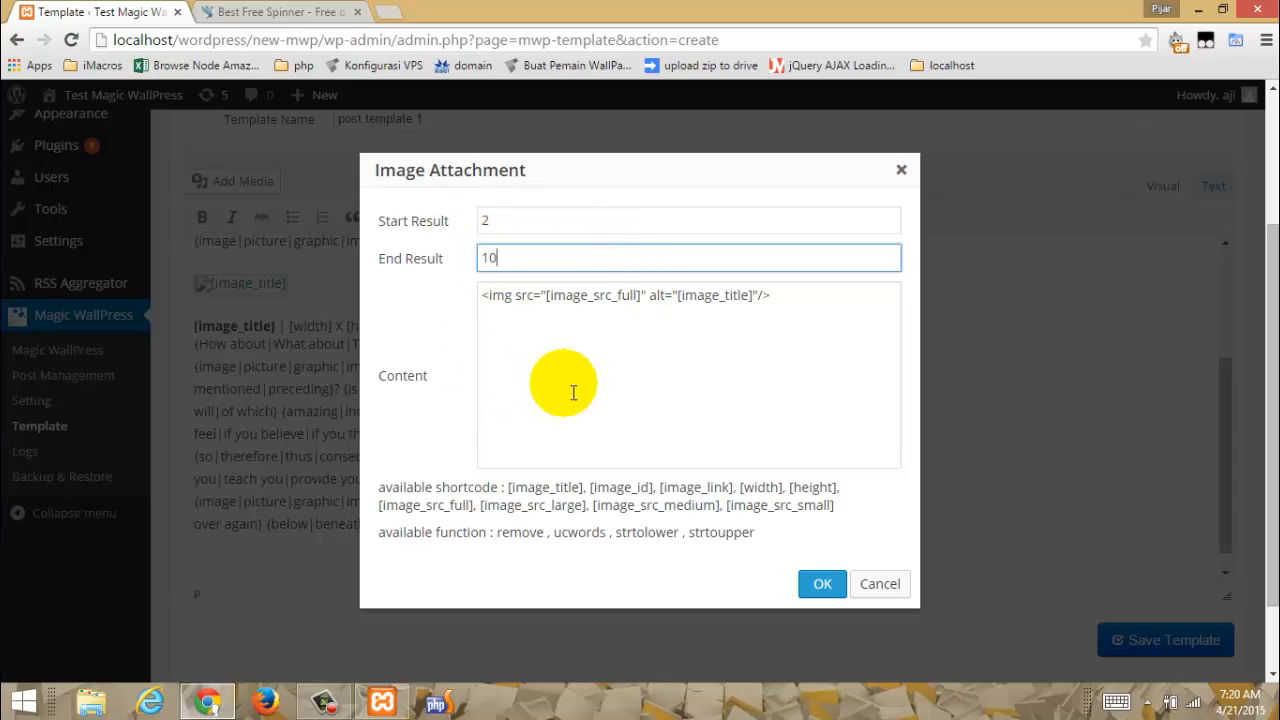
click(491, 296)
click(733, 296)
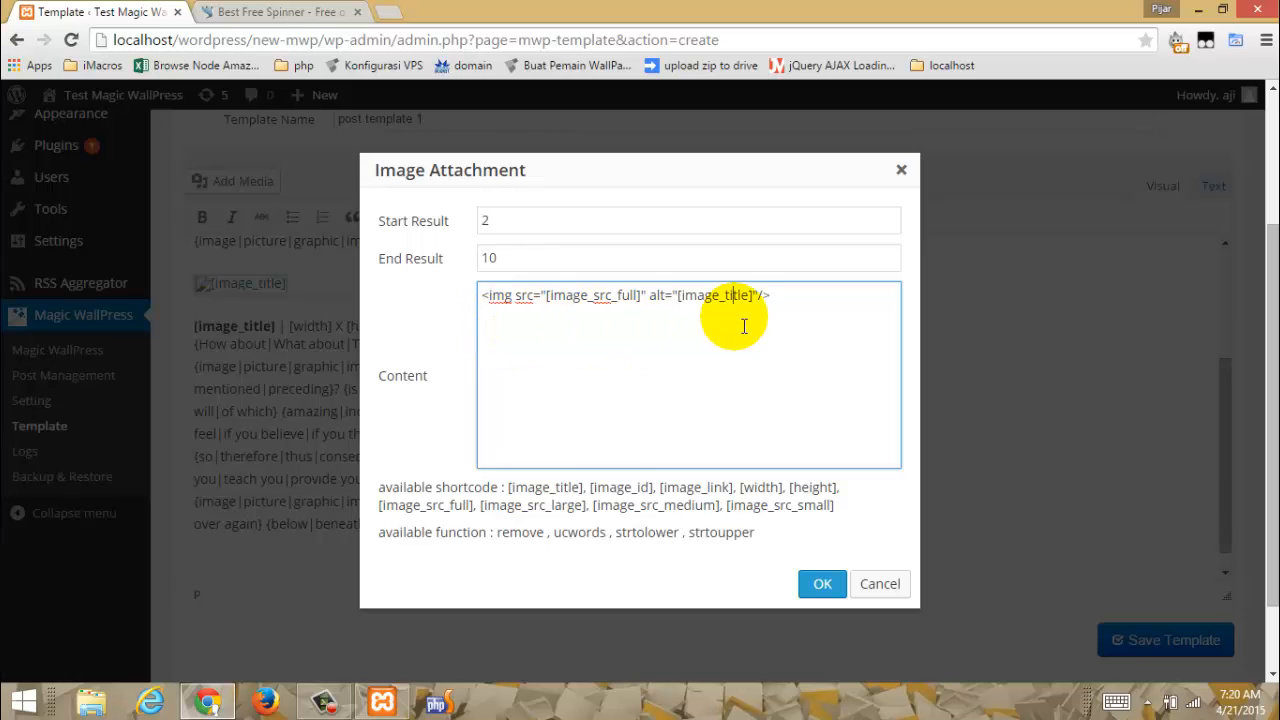
click(880, 584)
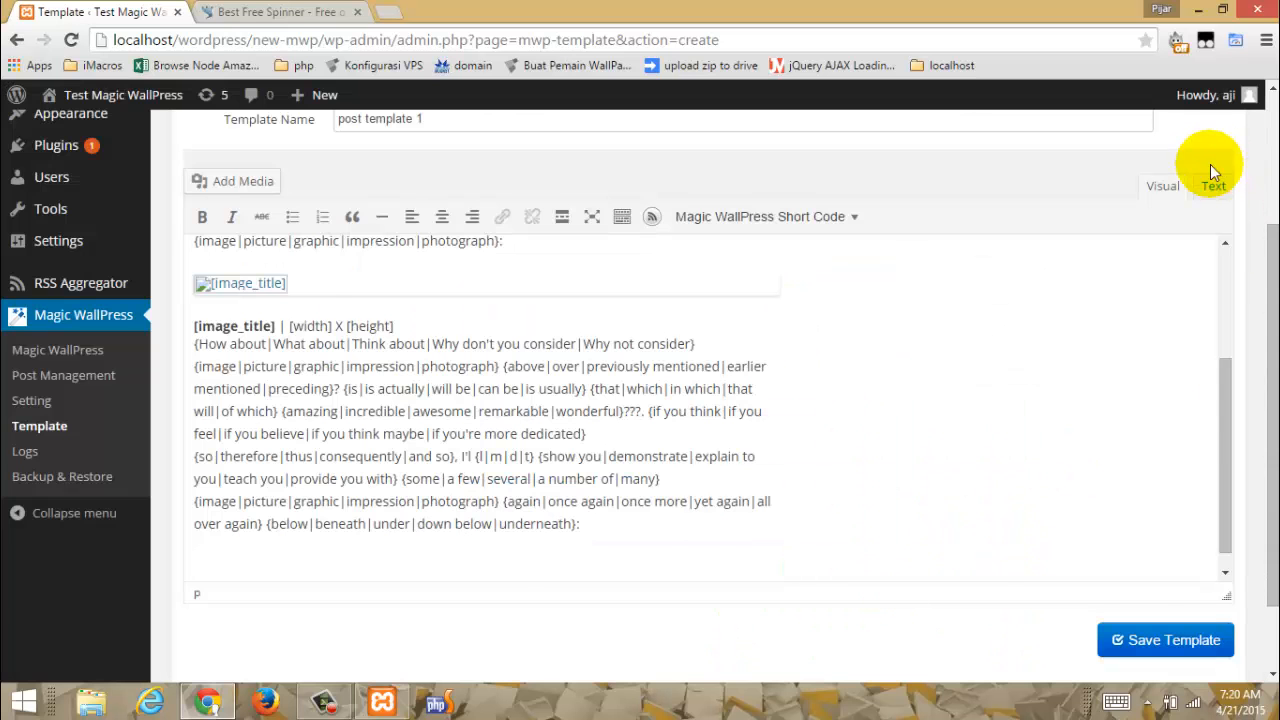
Step: Copy the linked image and caption code inside the first attachment div from the HTML source, and return to the visual view
click(1212, 186)
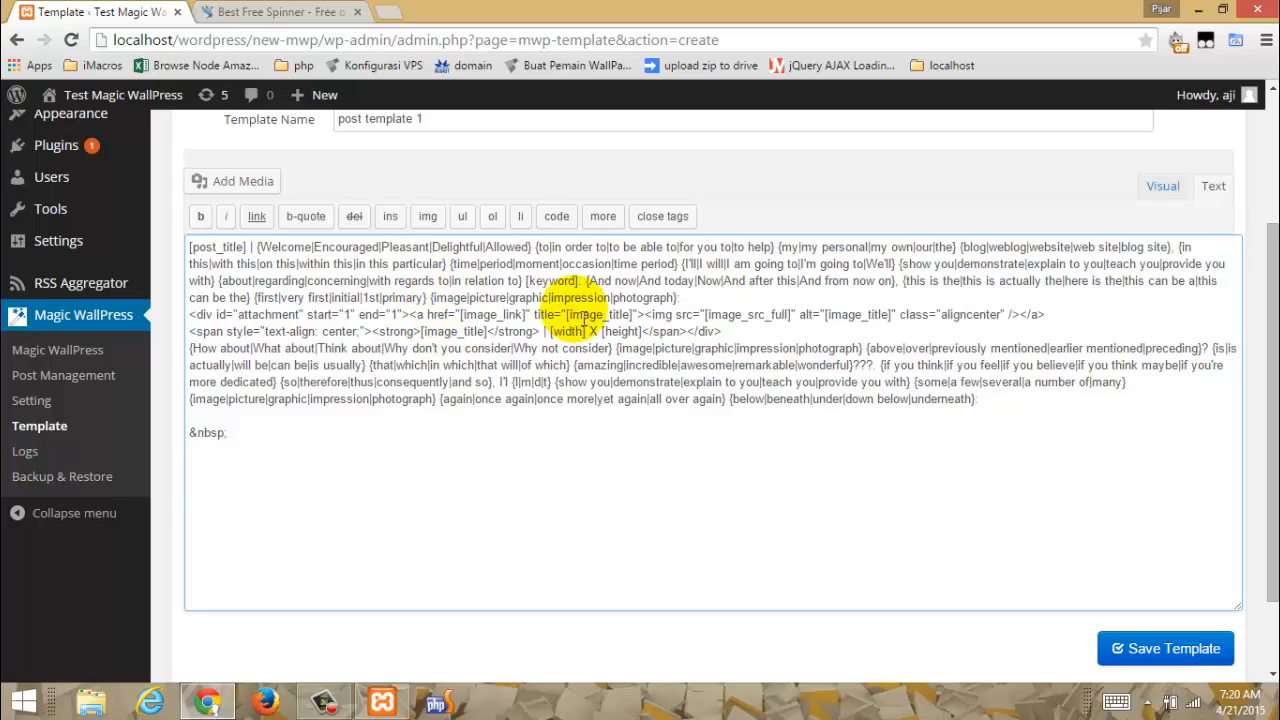
click(419, 321)
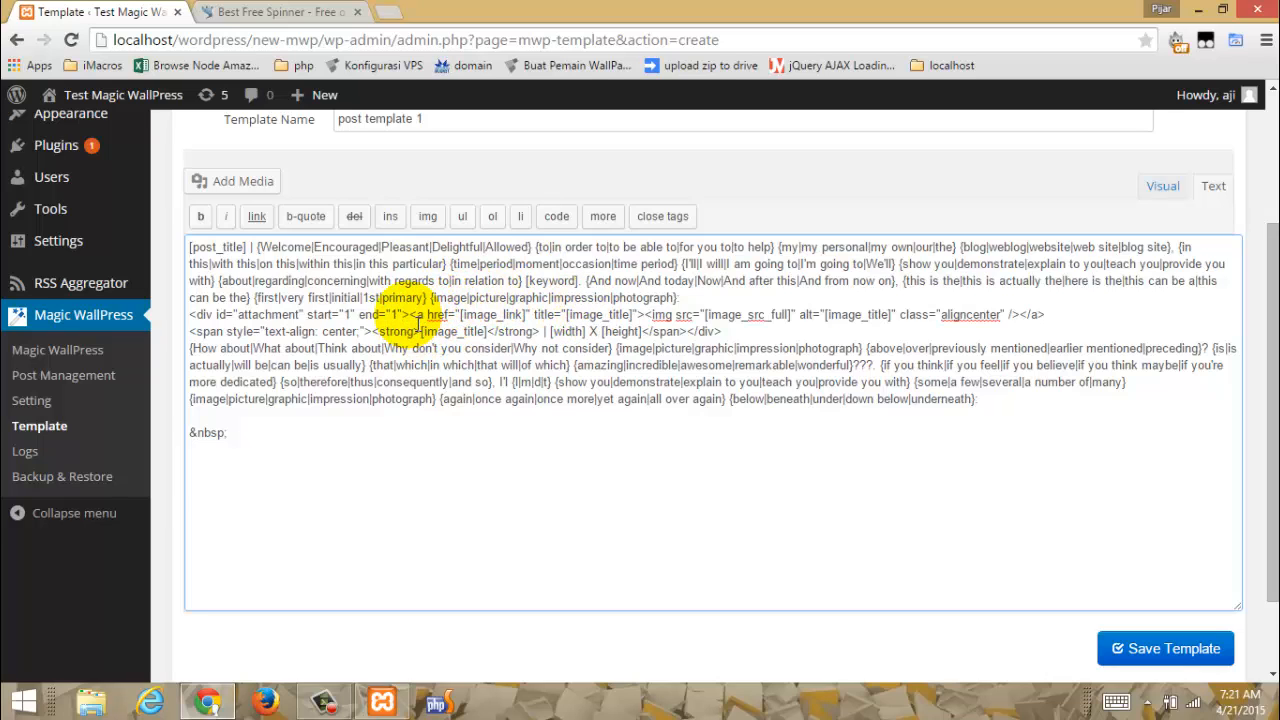
drag(409, 315, 688, 331)
key(ctrl+c)
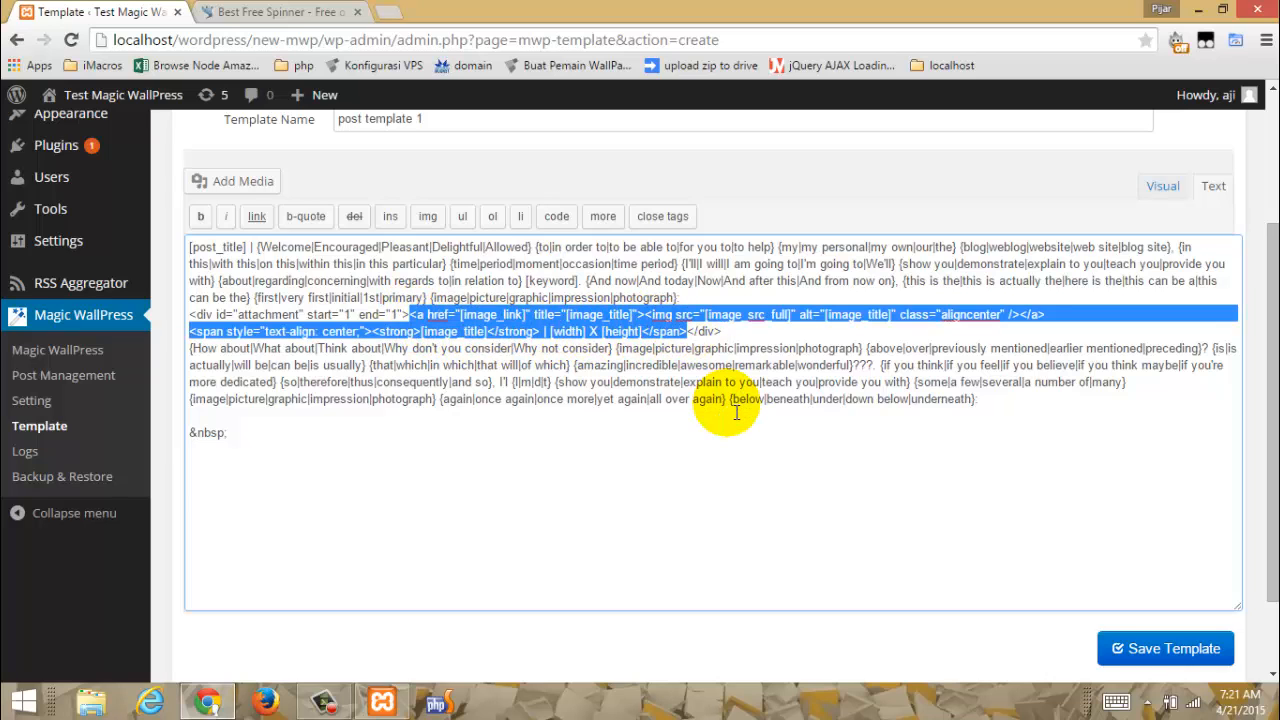
click(1165, 186)
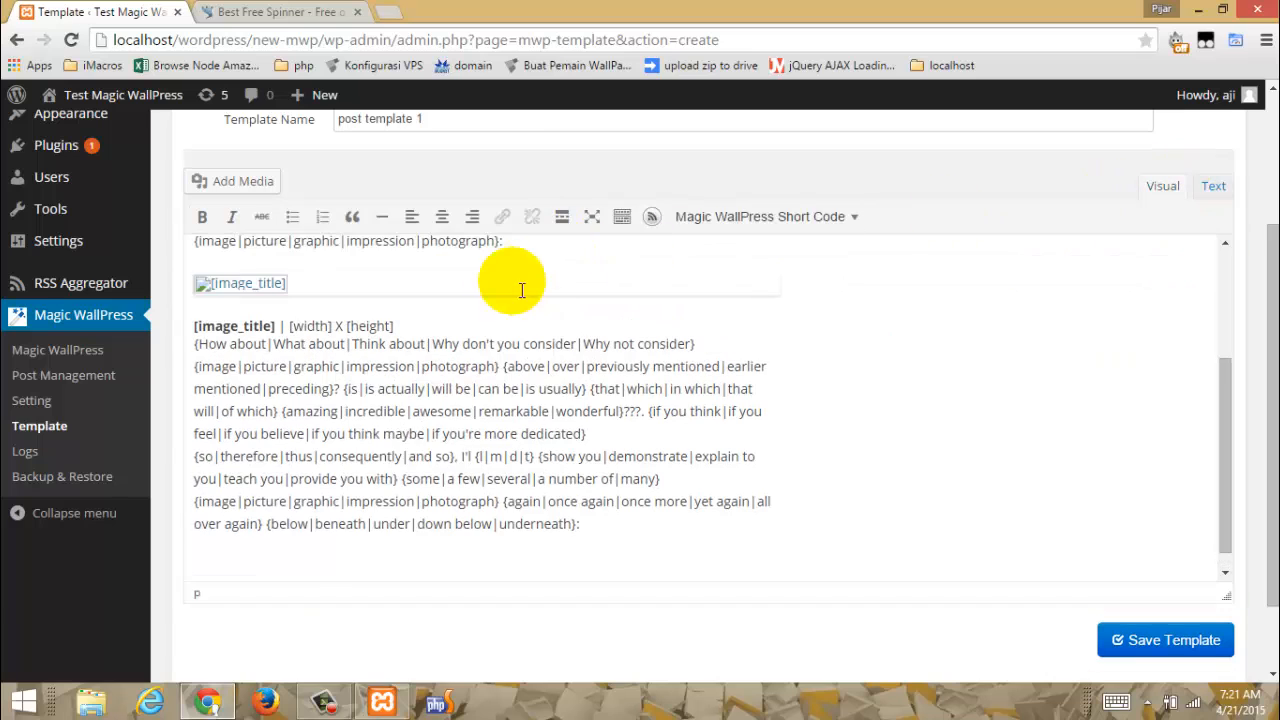
Step: Start a new image attachment short code on the empty line below the spun text and replace its default content with the copied code
click(197, 566)
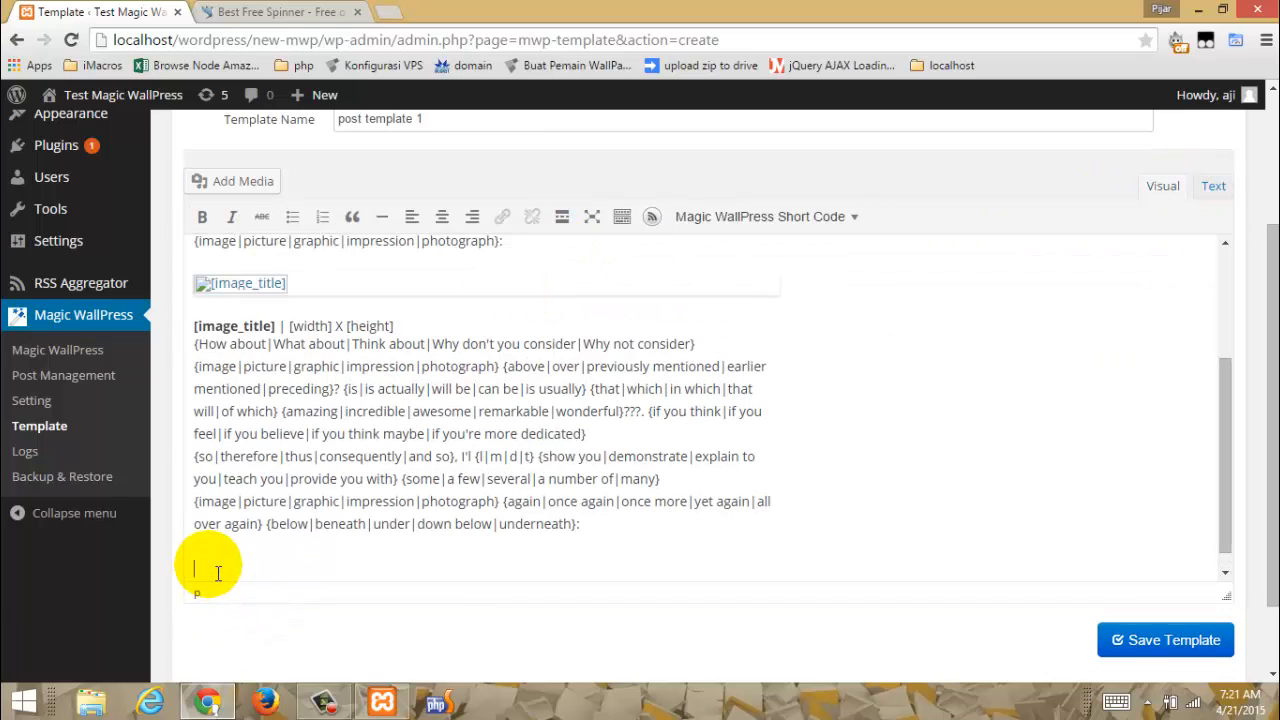
click(722, 218)
mouse_move(870, 282)
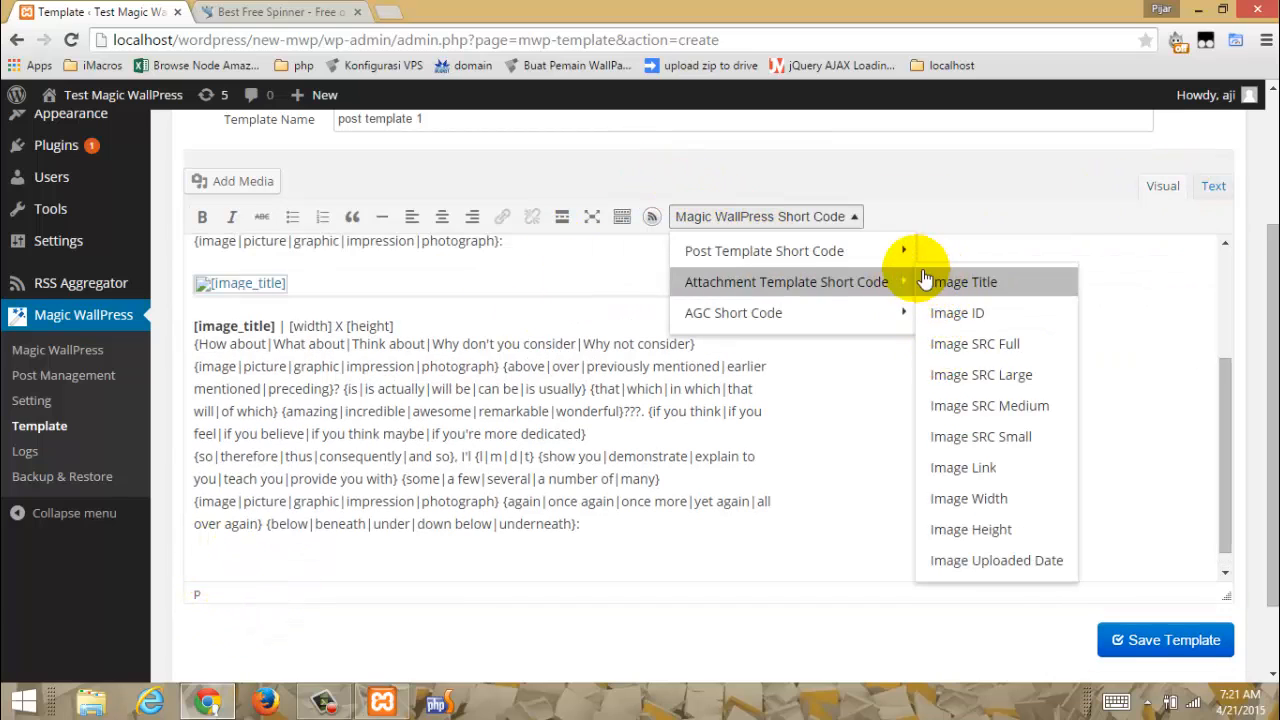
mouse_move(895, 251)
click(965, 503)
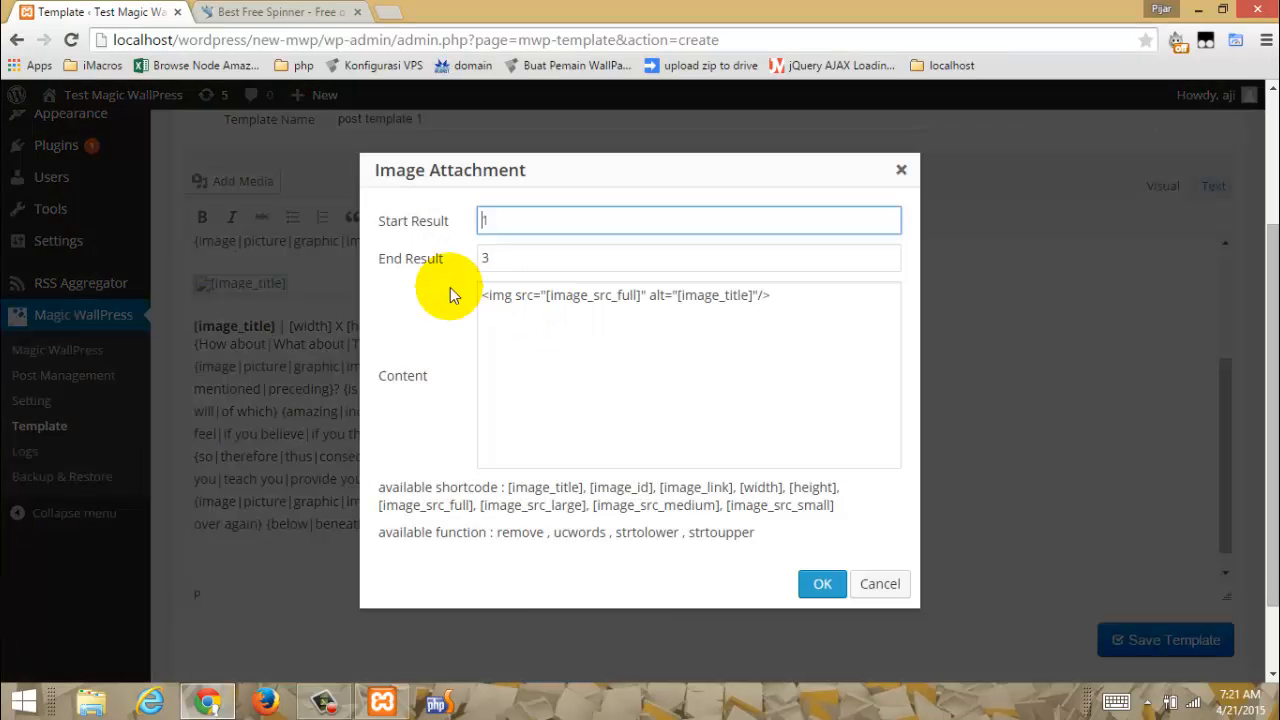
drag(577, 308, 638, 344)
drag(838, 309, 401, 318)
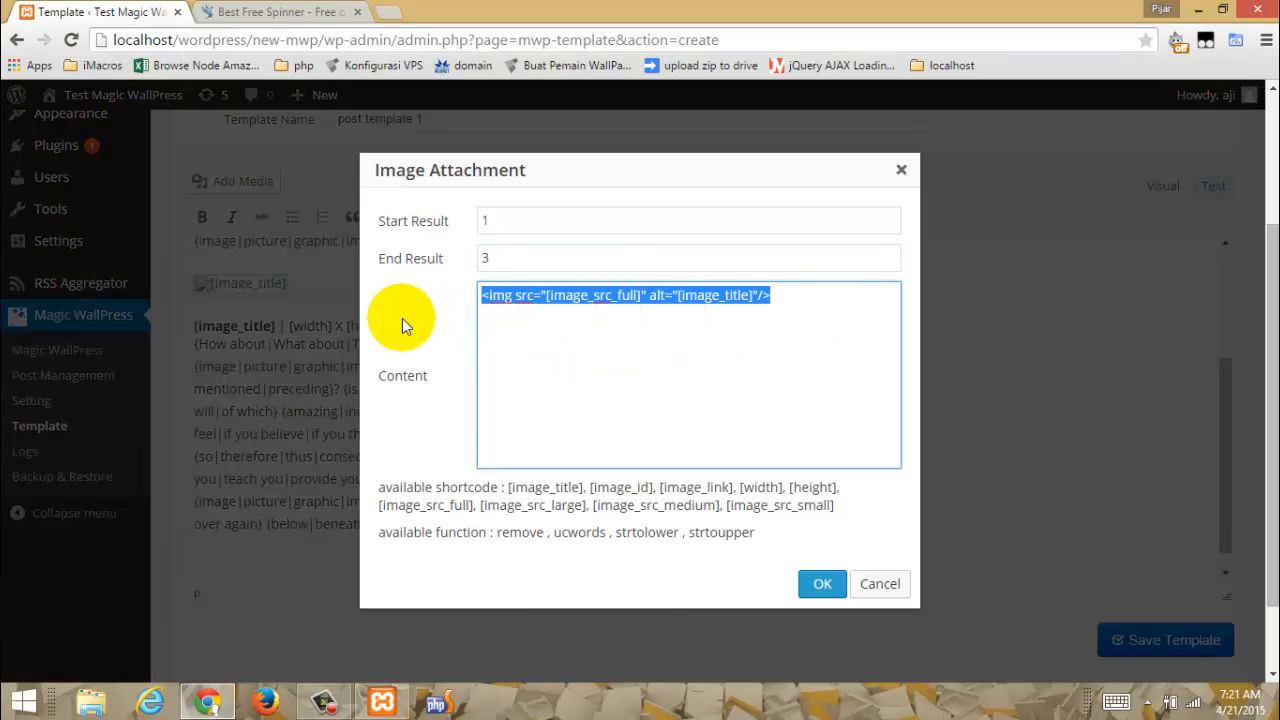
text(v)
key(BackSpace)
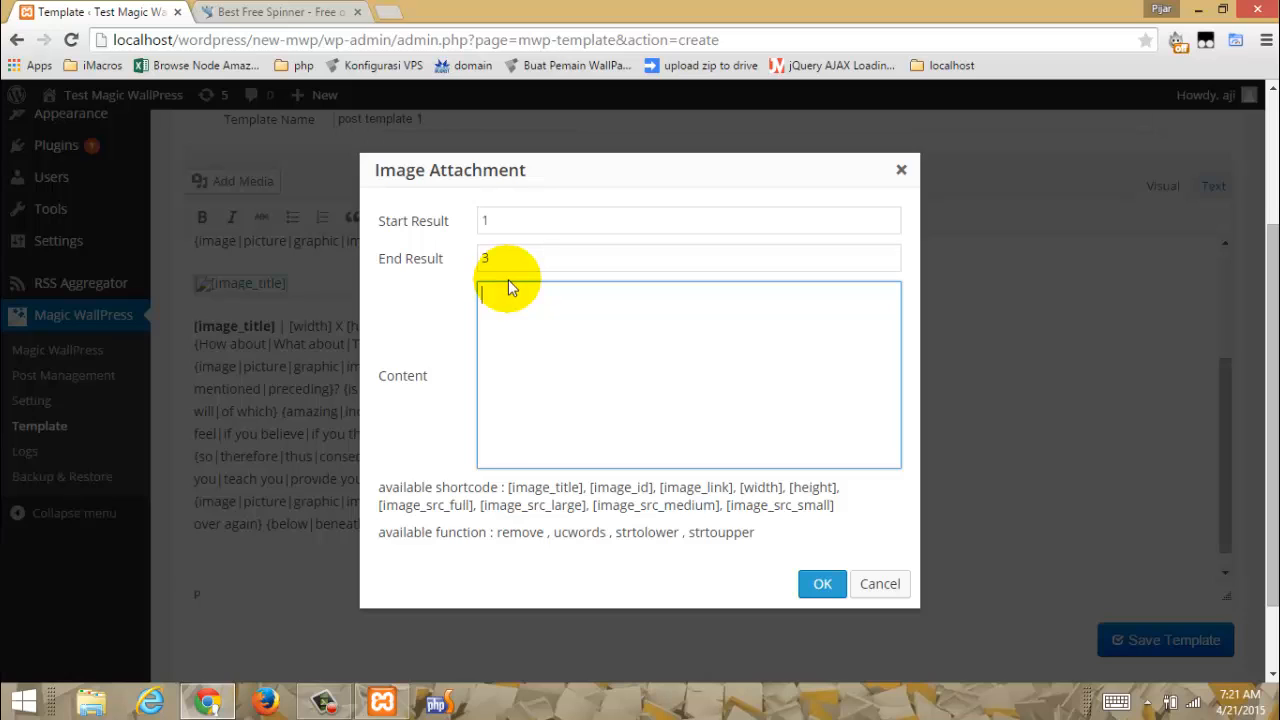
key(ctrl+v)
Step: Set the attachment's start result to 2 and end result to 10, and insert it into the template
click(522, 268)
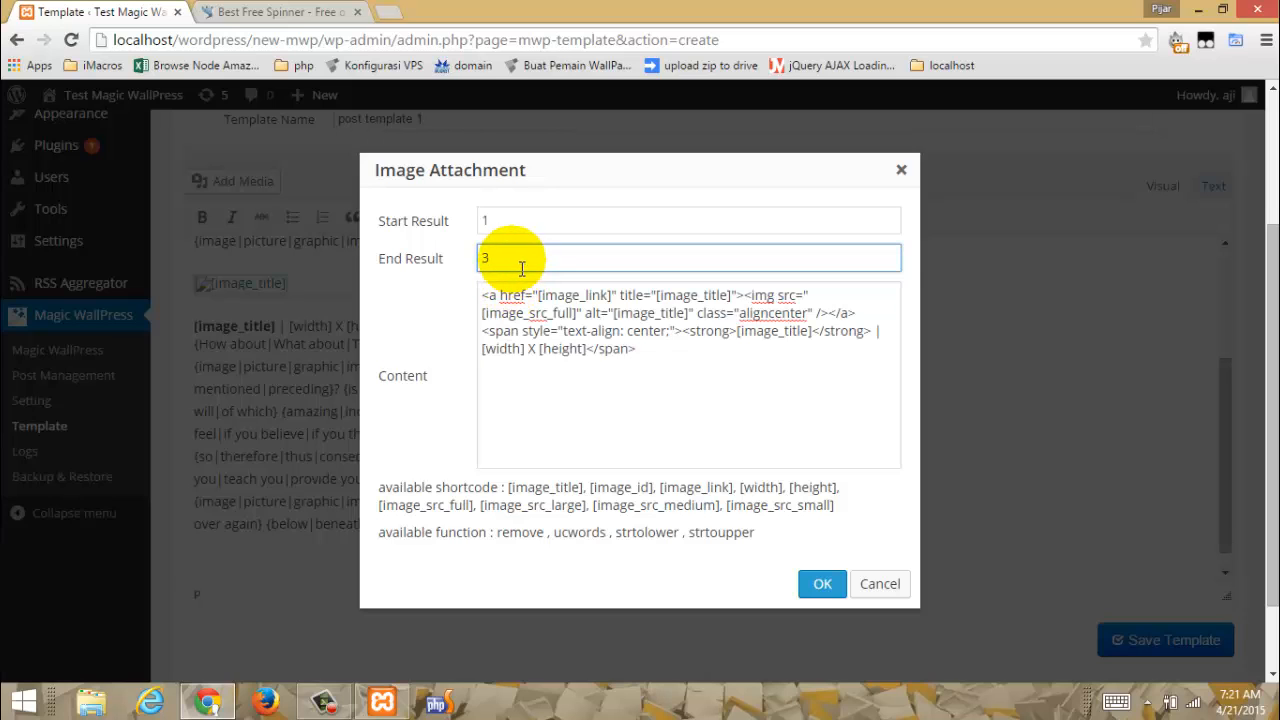
double_click(486, 260)
text(10)
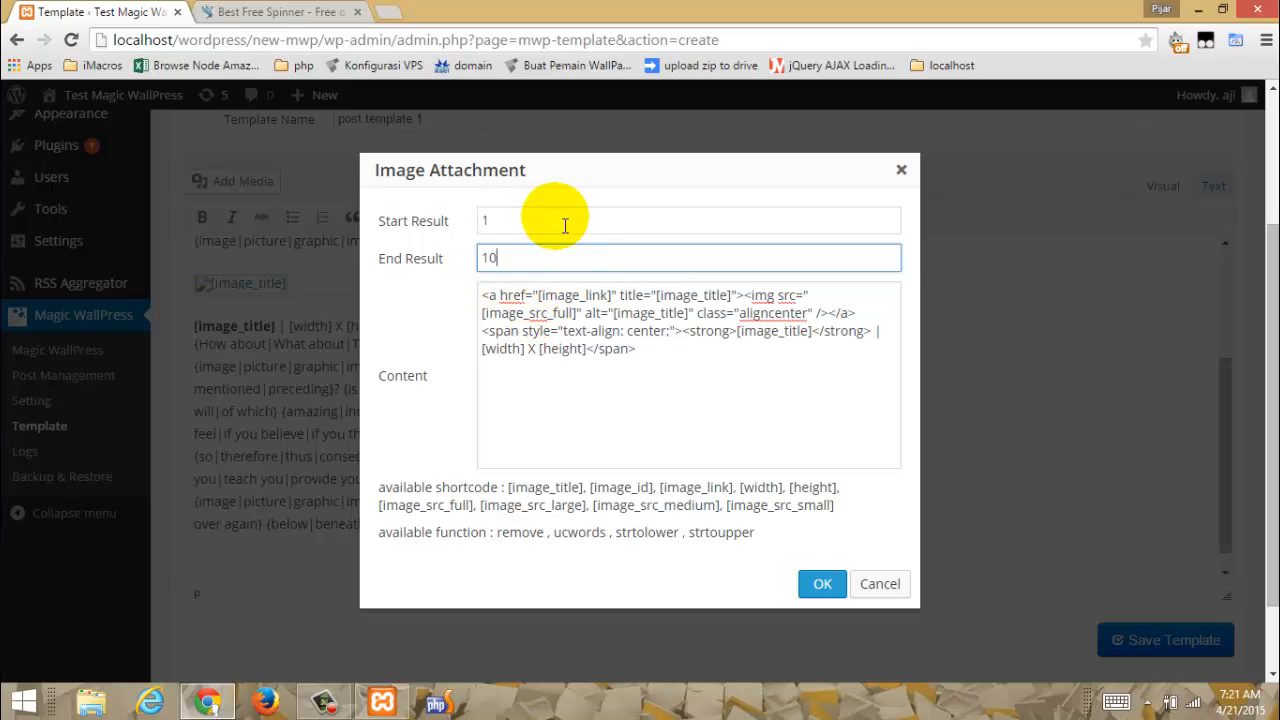
double_click(484, 221)
click(548, 405)
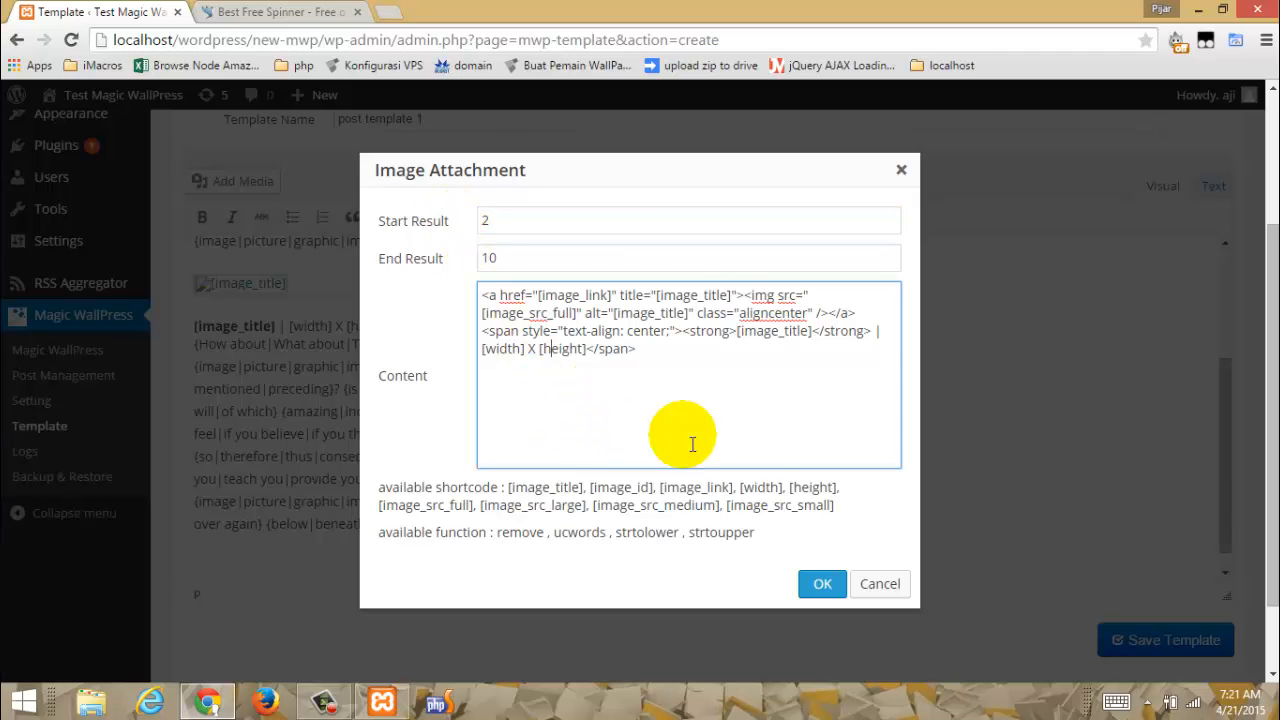
click(843, 592)
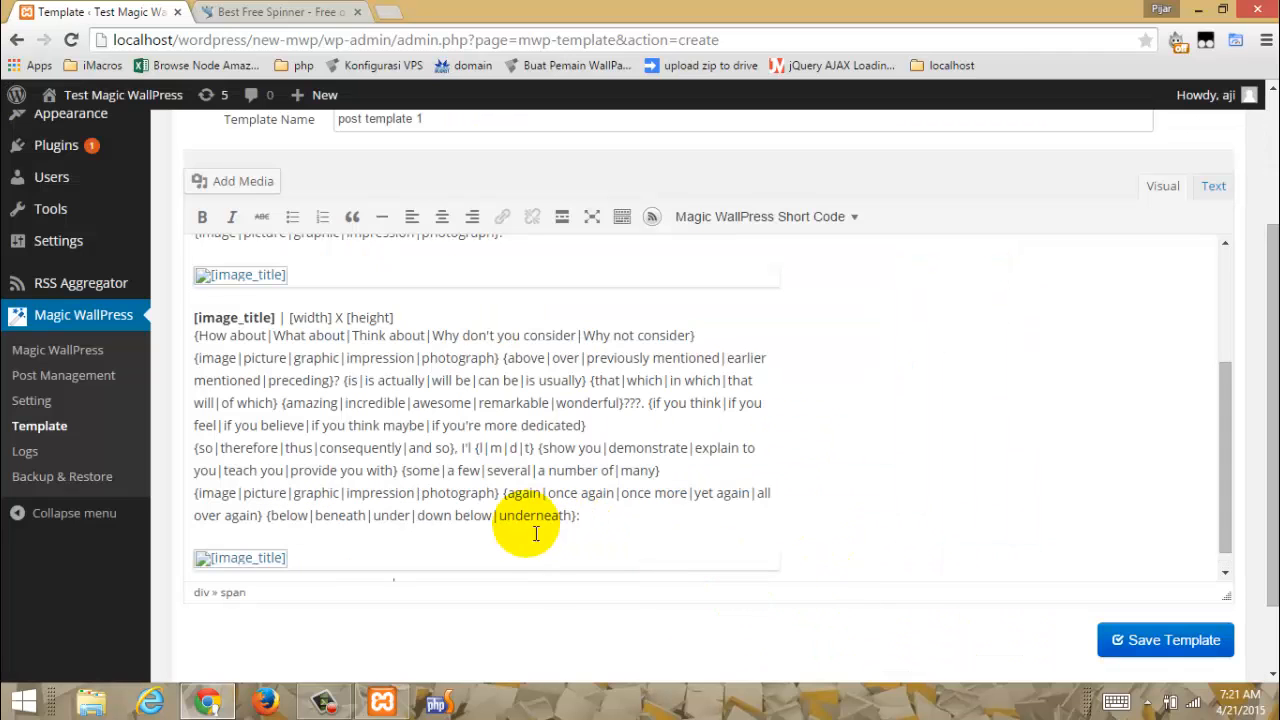
Step: Add a placeholder line "fff" below the second attachment's closing </div> in the HTML source, and return to the visual view
scroll(534, 531, down, 1)
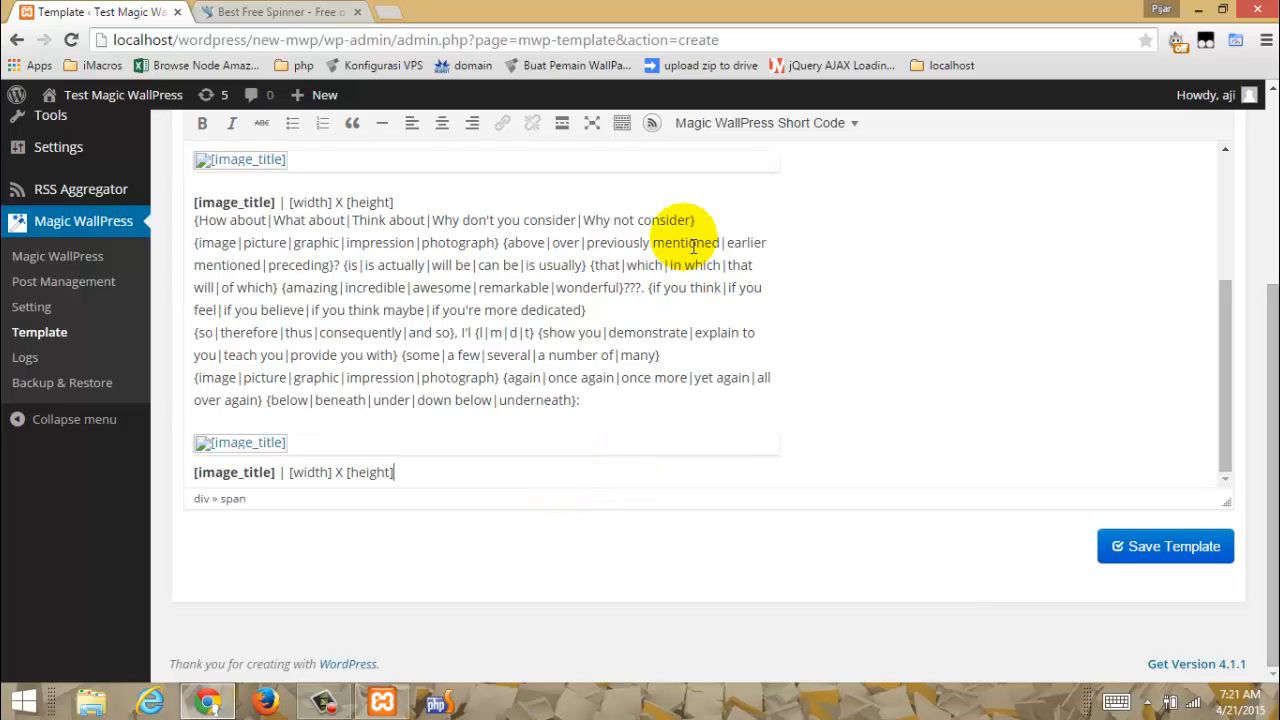
scroll(1045, 260, up, 5)
click(1222, 192)
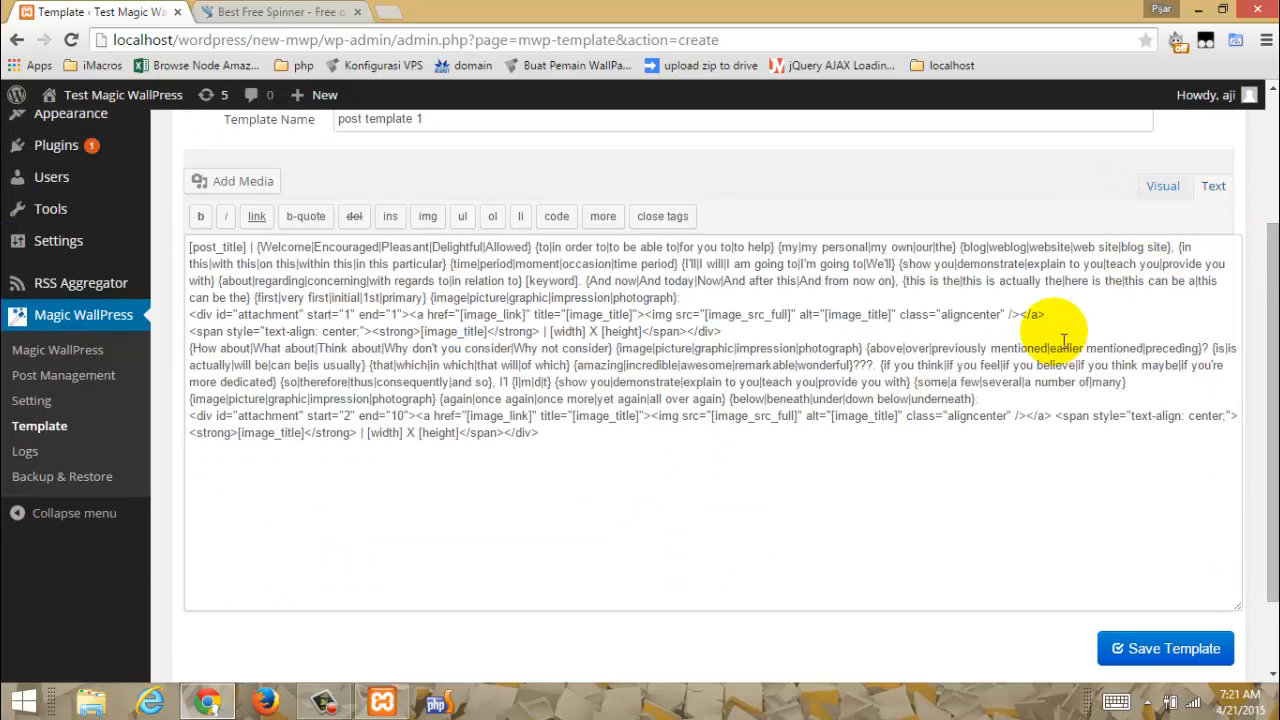
scroll(563, 426, down, 1)
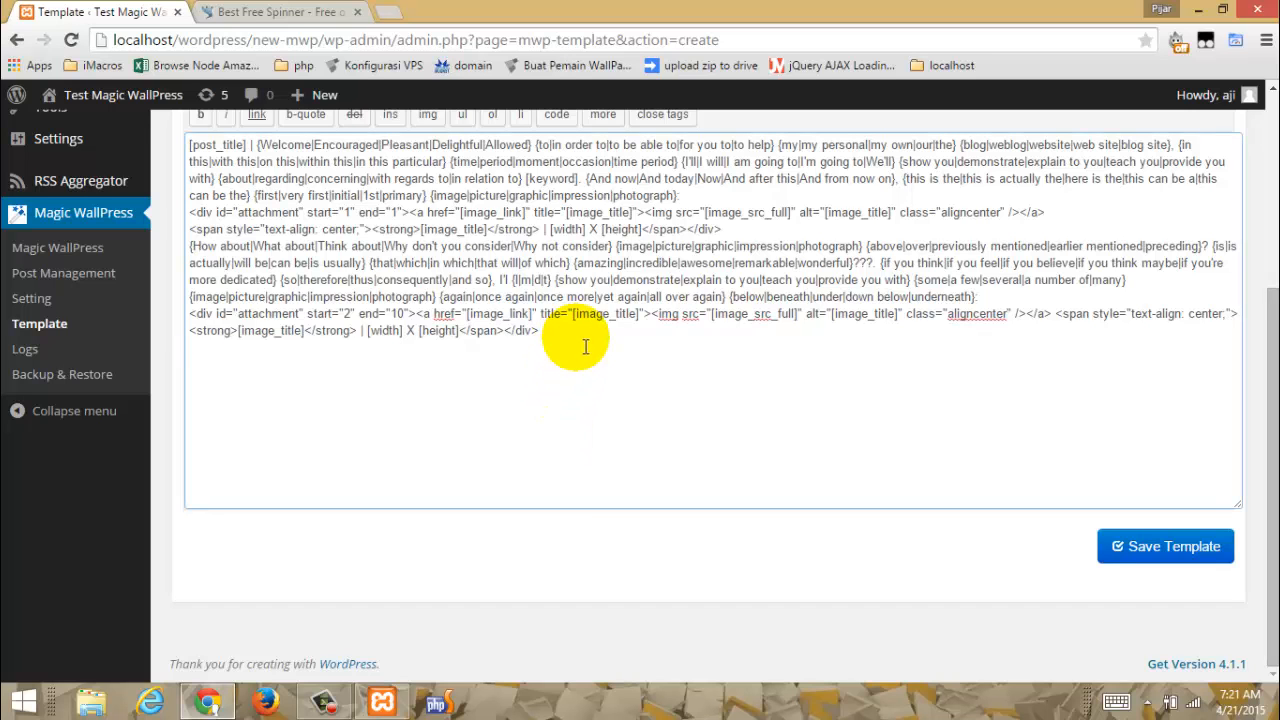
text(fff)
scroll(1017, 282, up, 3)
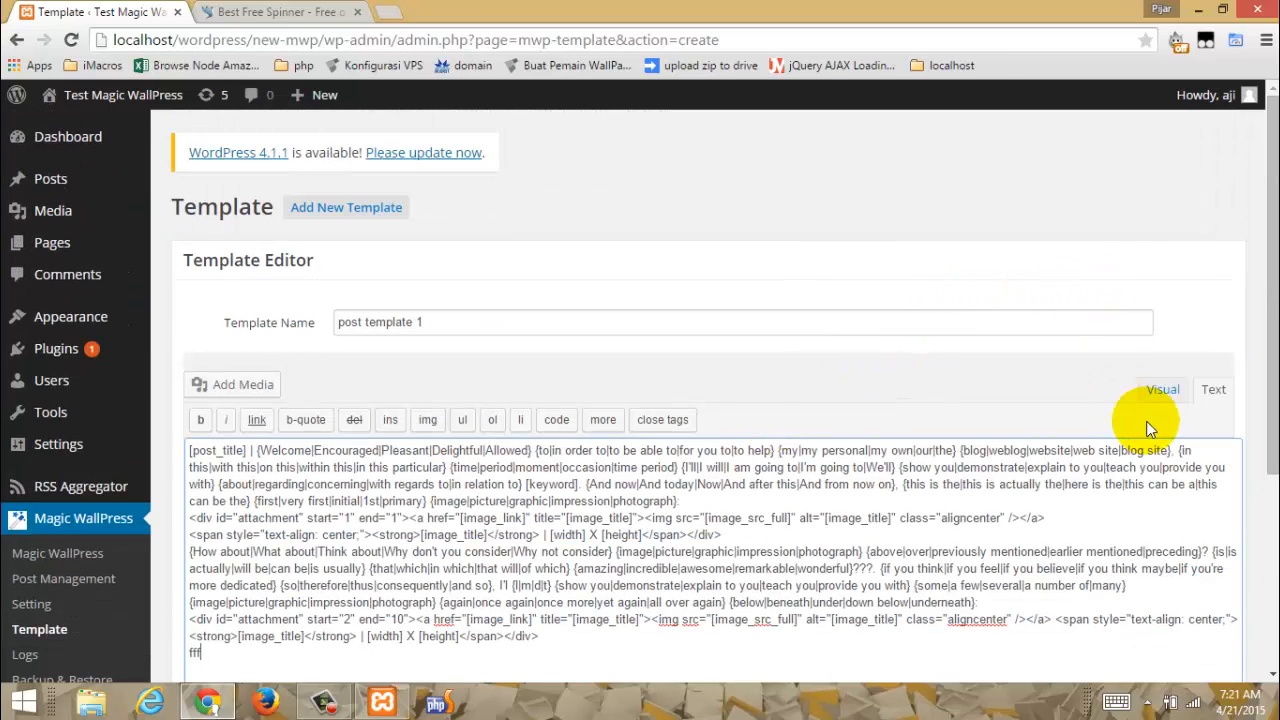
click(1160, 392)
scroll(349, 509, down, 5)
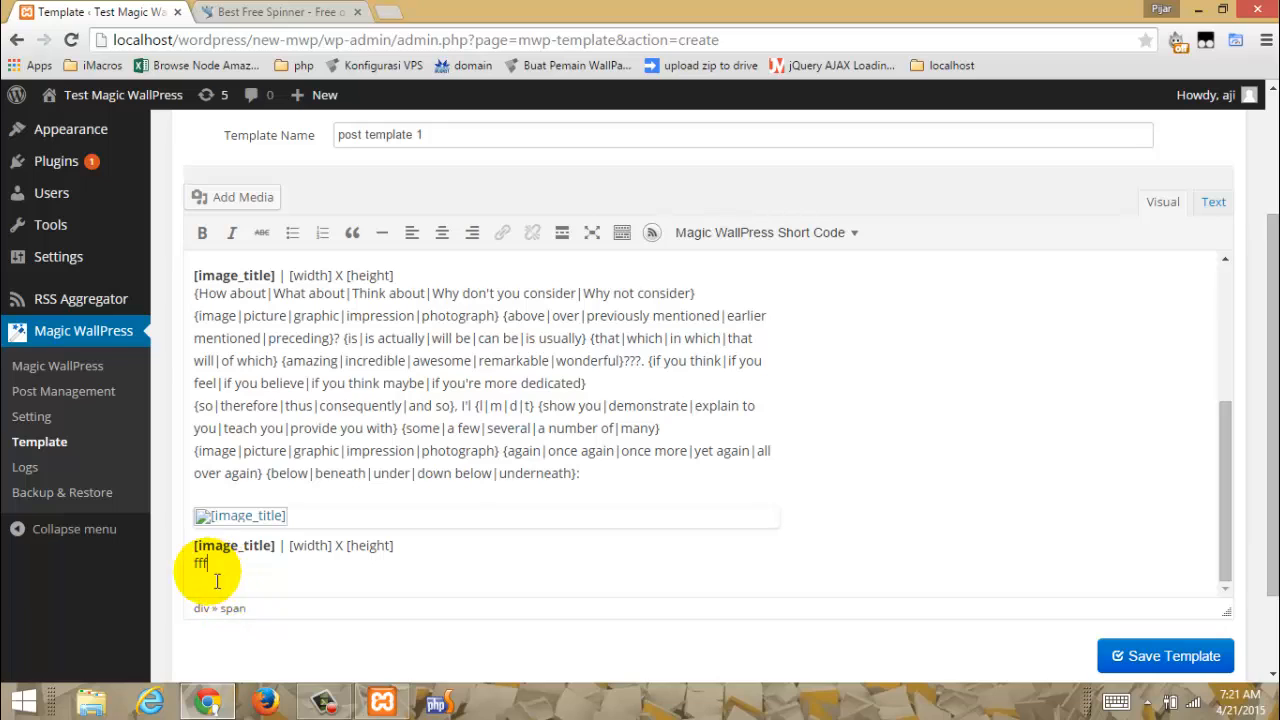
Step: Replace the placeholder "fff" with "Thanks for visiting my blog, article above published by"
drag(216, 581, 172, 580)
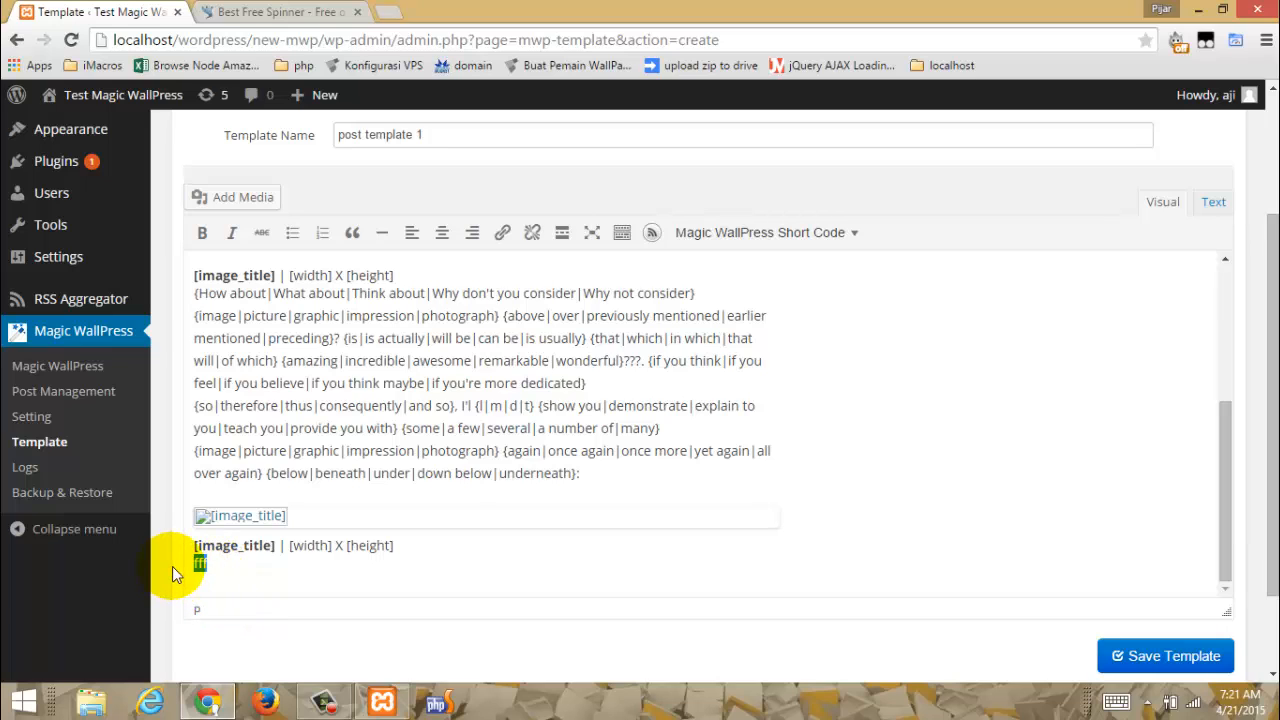
text(T)
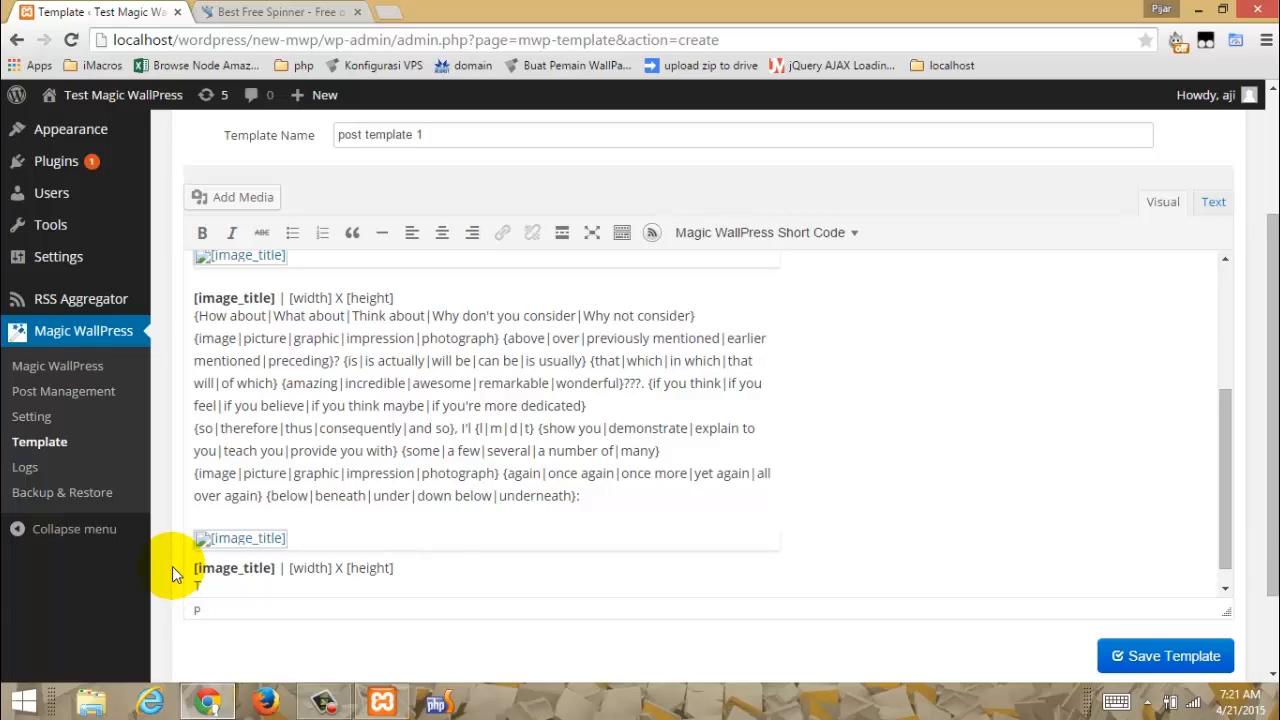
text(hanx)
key(BackSpace)
text(ks for vi)
key(BackSpace)
text(isti)
key(BackSpace)
key(BackSpace)
text(iting )
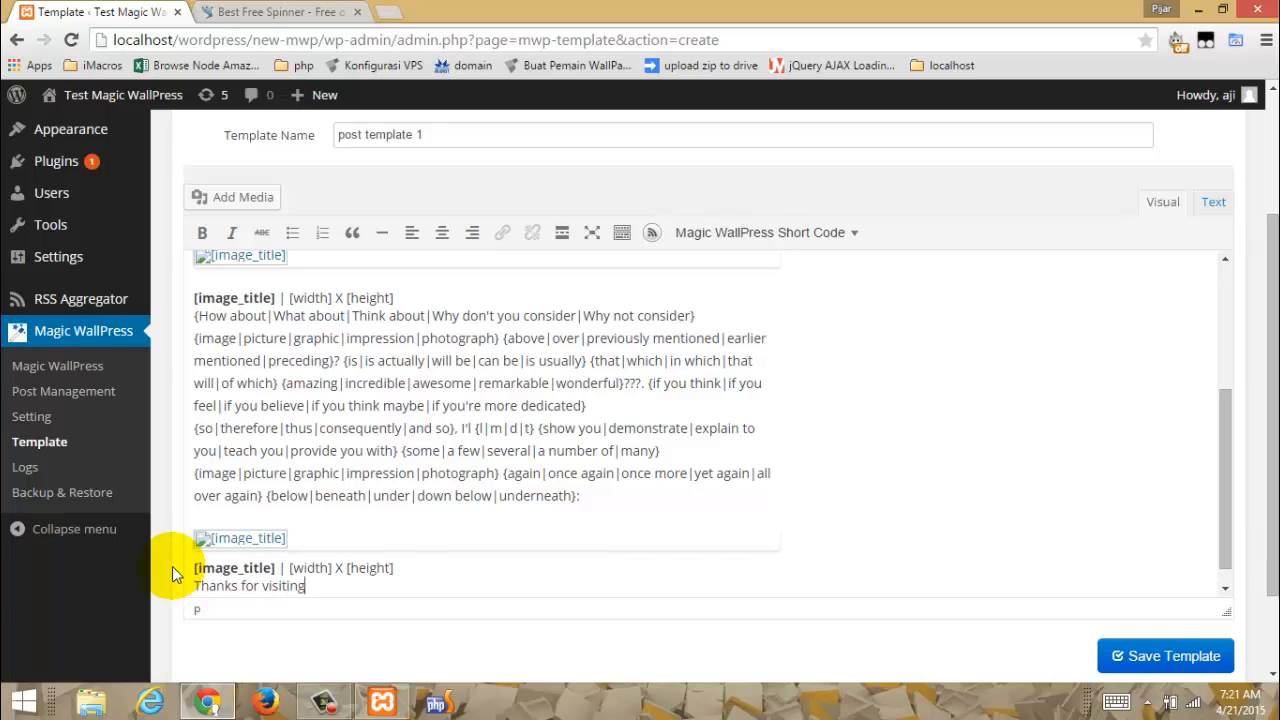
text(my blog, article above published by)
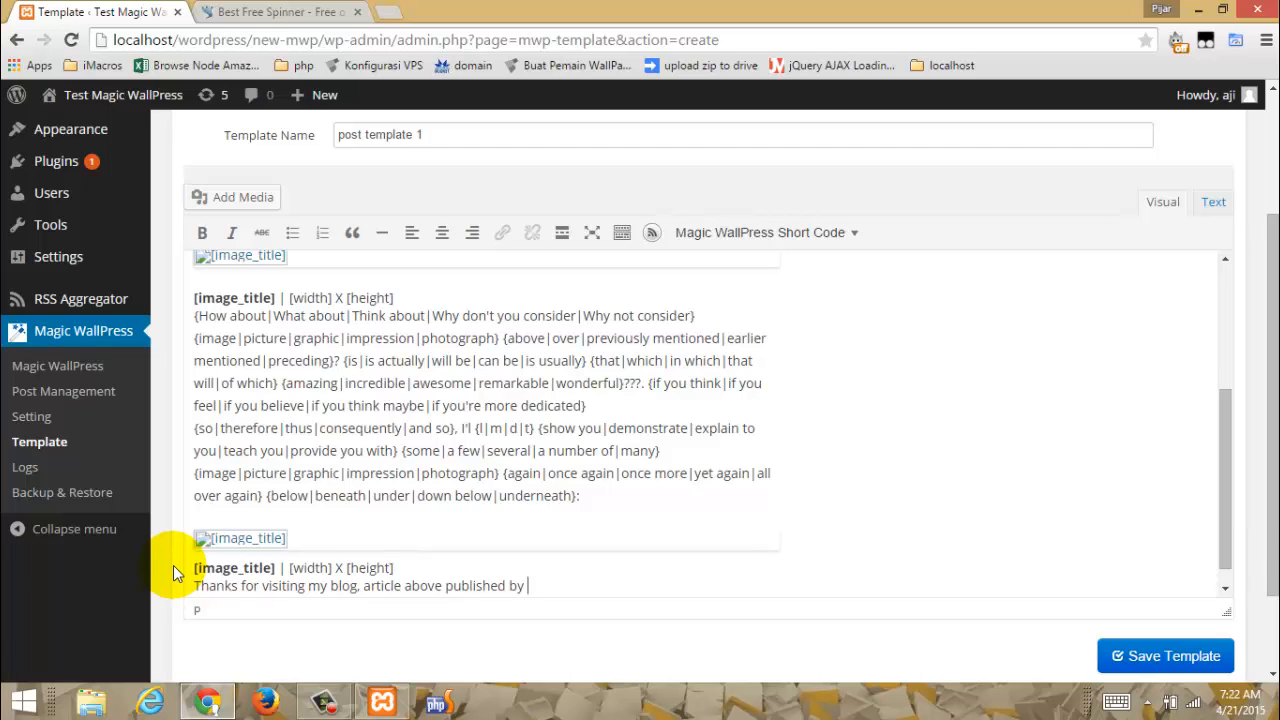
Step: Extend the closing sentence with the Author short code, the word "at", the Post Published Date short code and a period
click(690, 236)
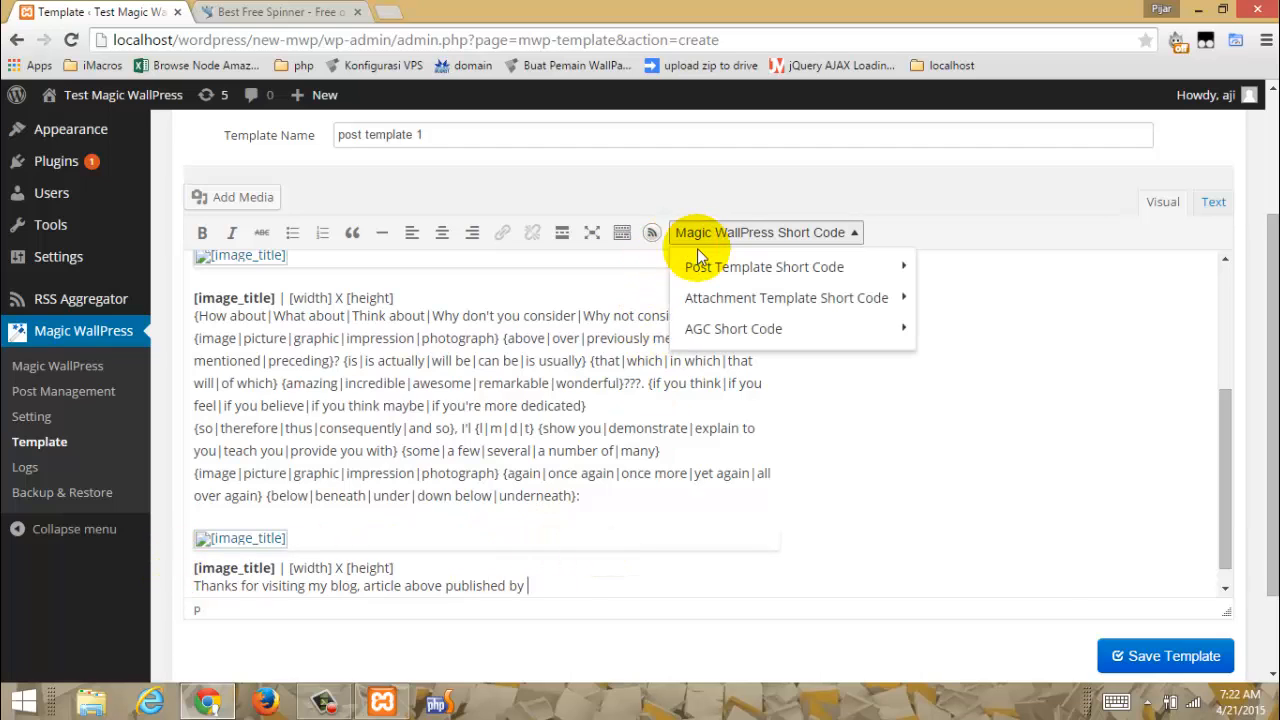
mouse_move(893, 268)
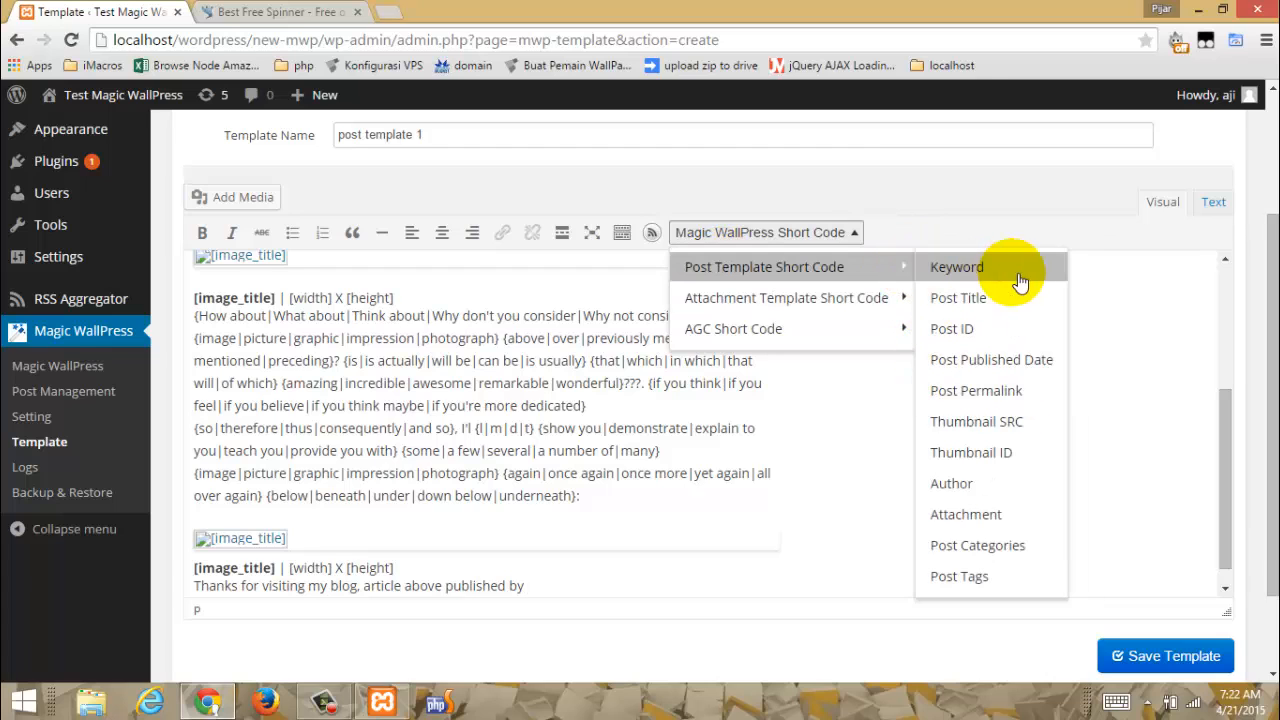
click(955, 483)
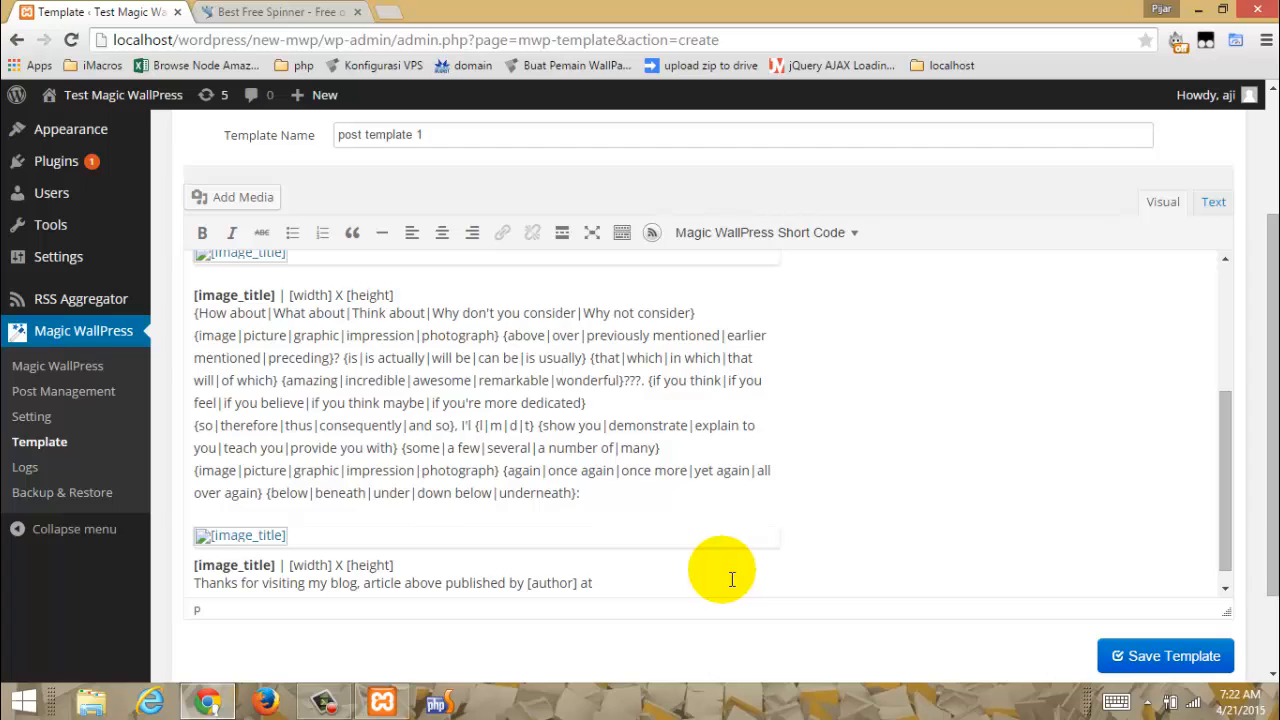
click(778, 236)
mouse_move(865, 280)
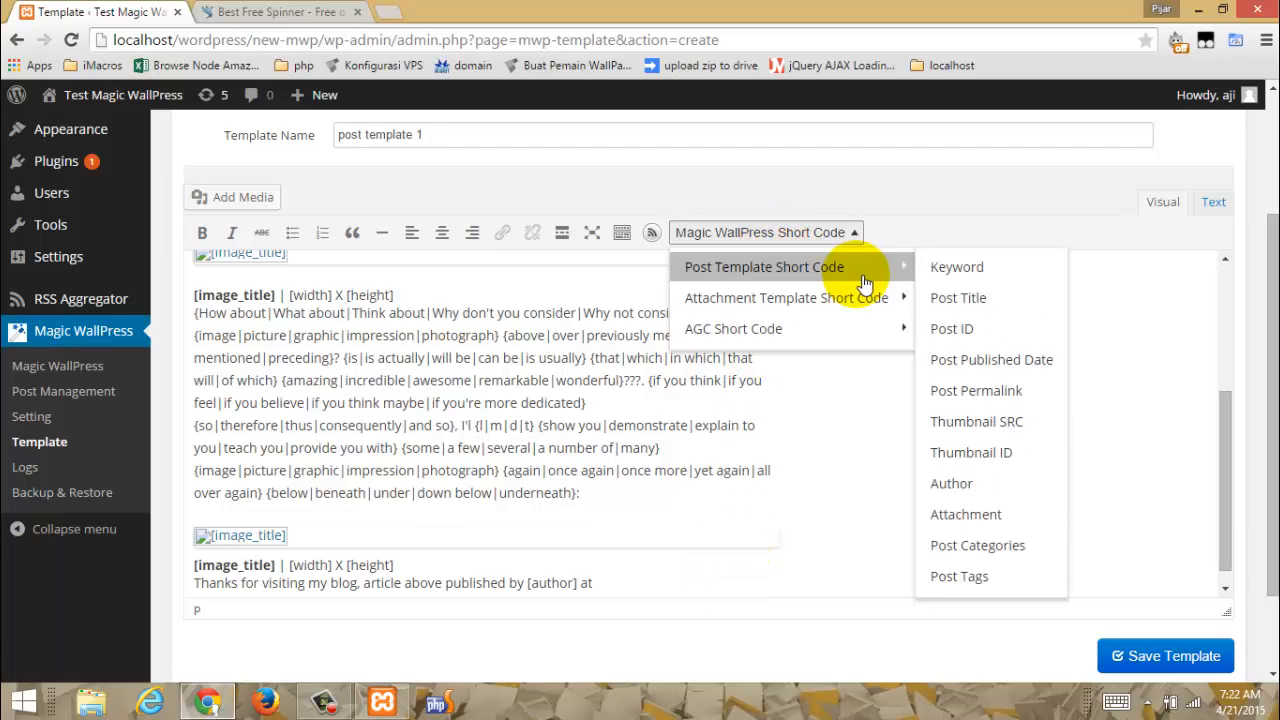
click(980, 366)
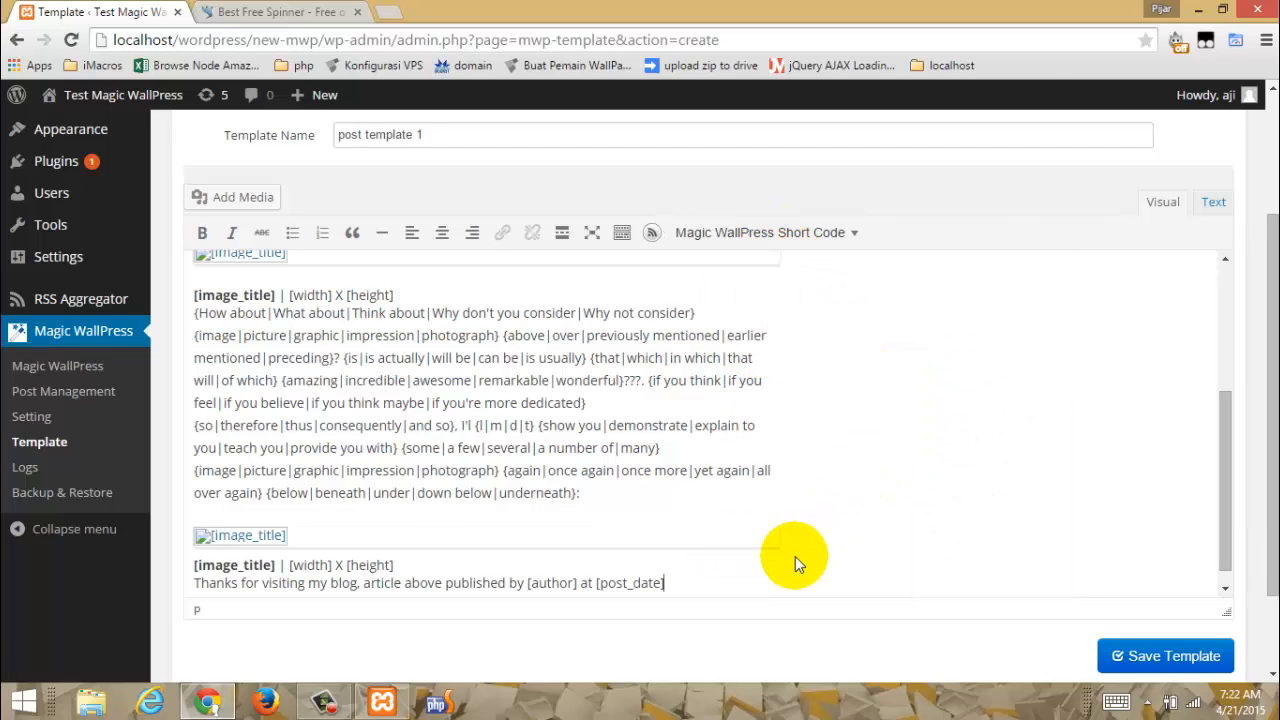
text(.)
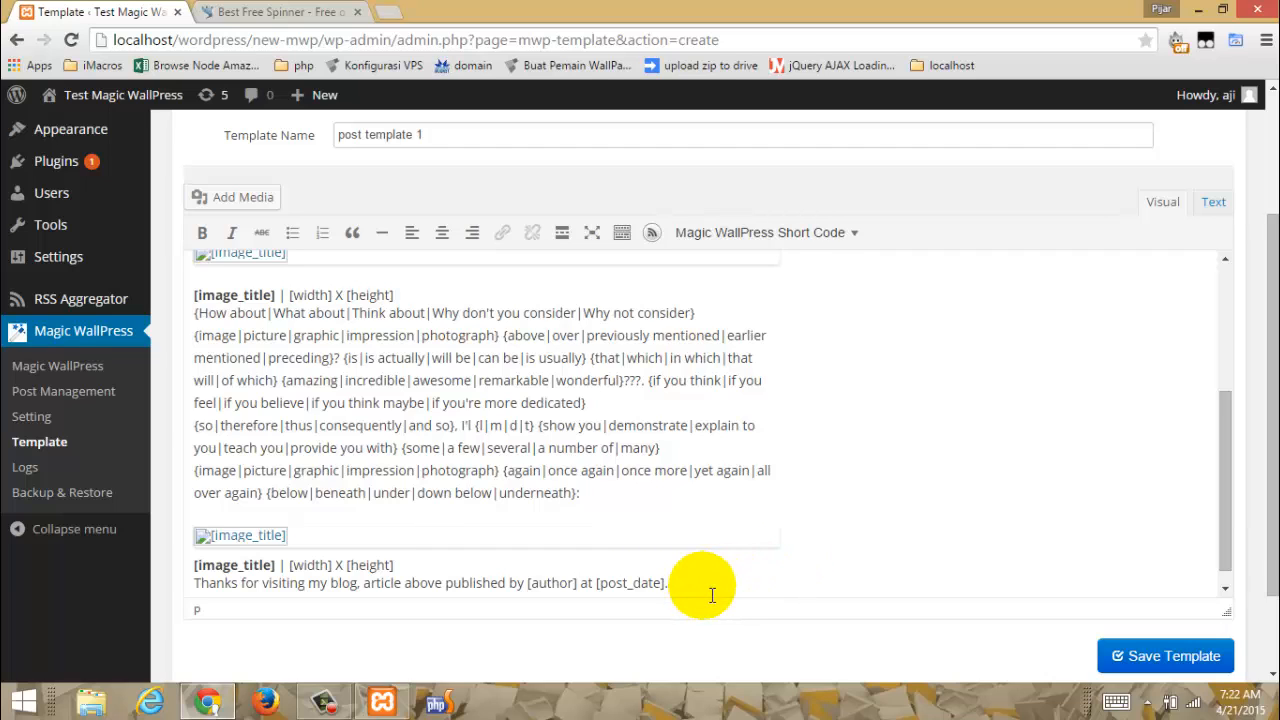
Step: Insert the Post Title short code in parentheses after "article above" in the closing sentence
scroll(712, 595, down, 1)
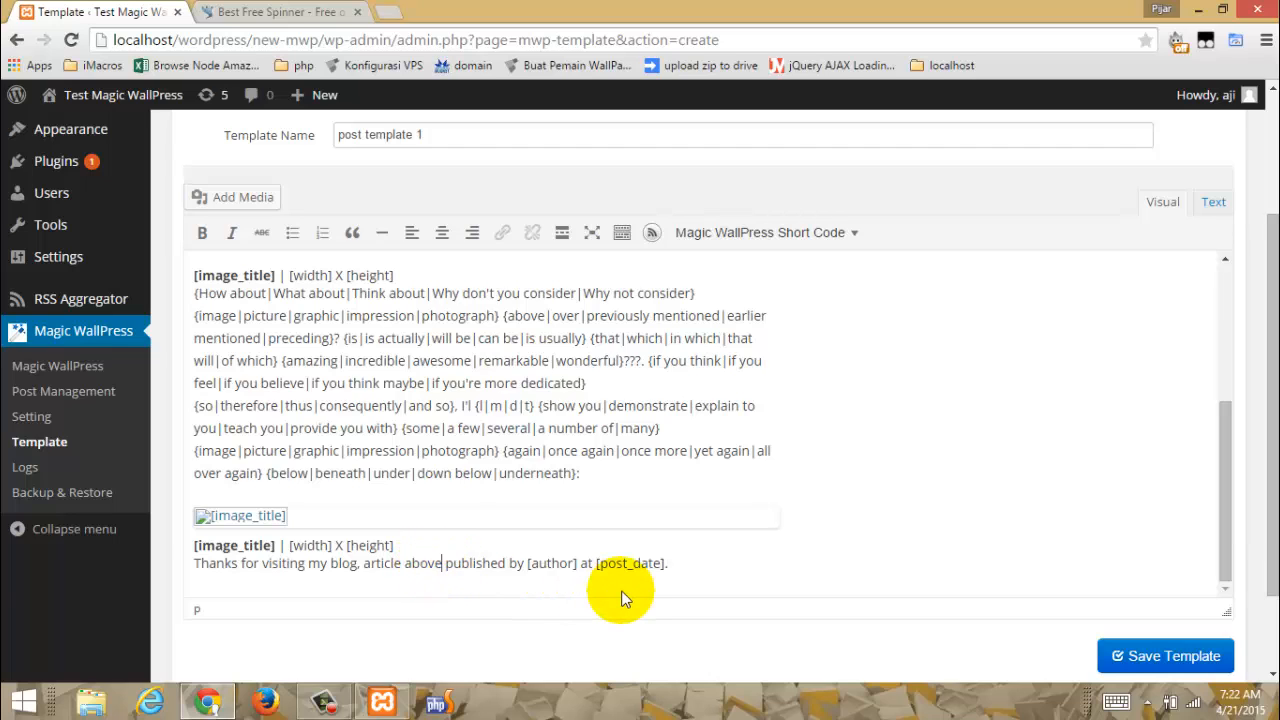
text(()
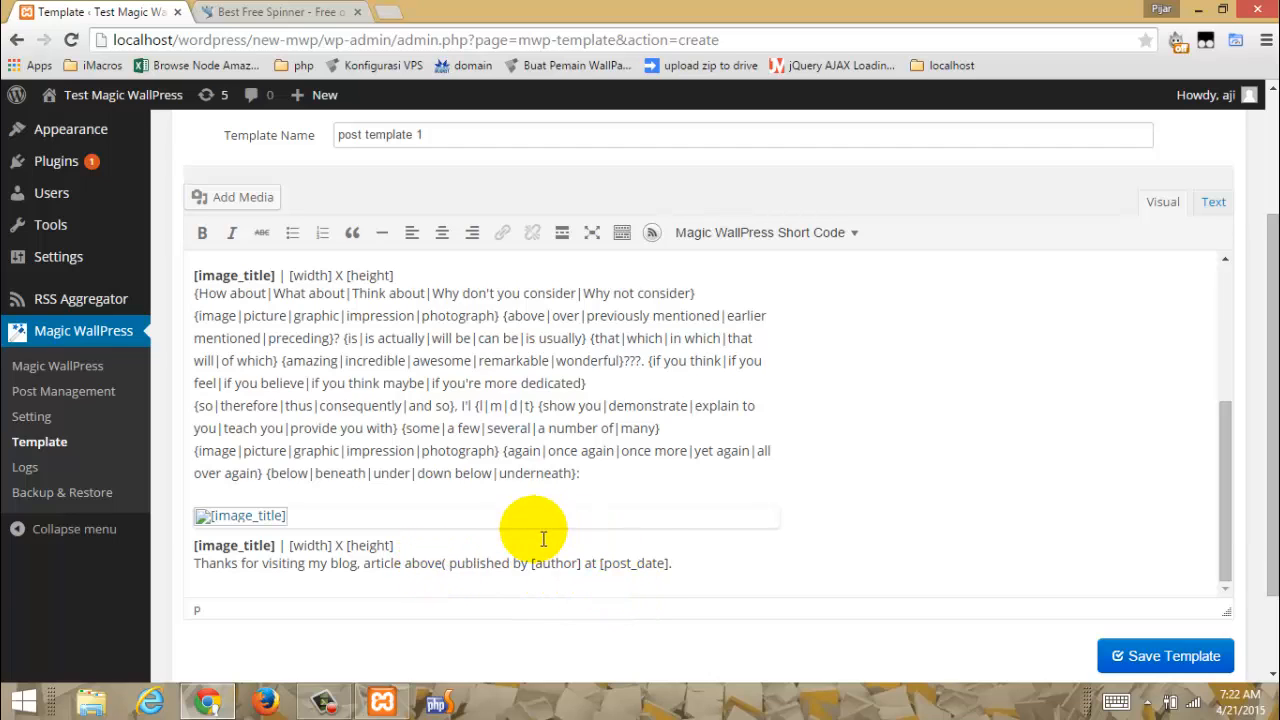
click(722, 234)
mouse_move(735, 270)
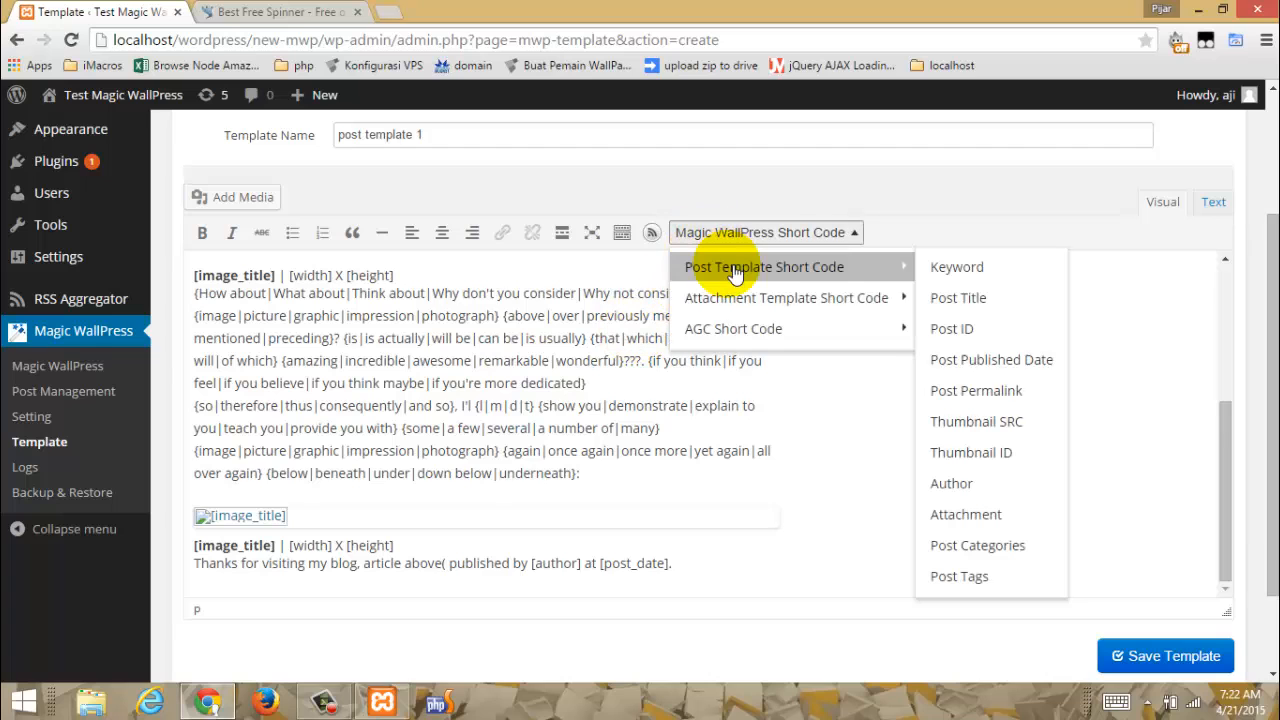
click(975, 308)
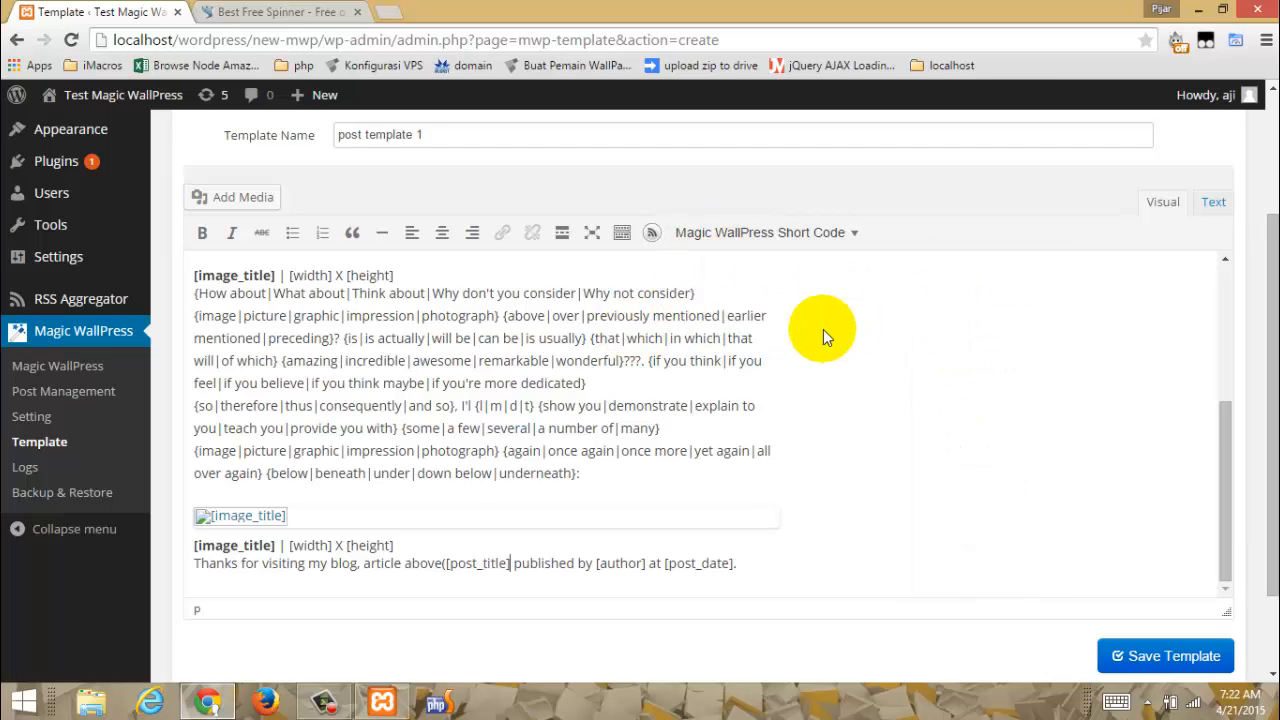
text())
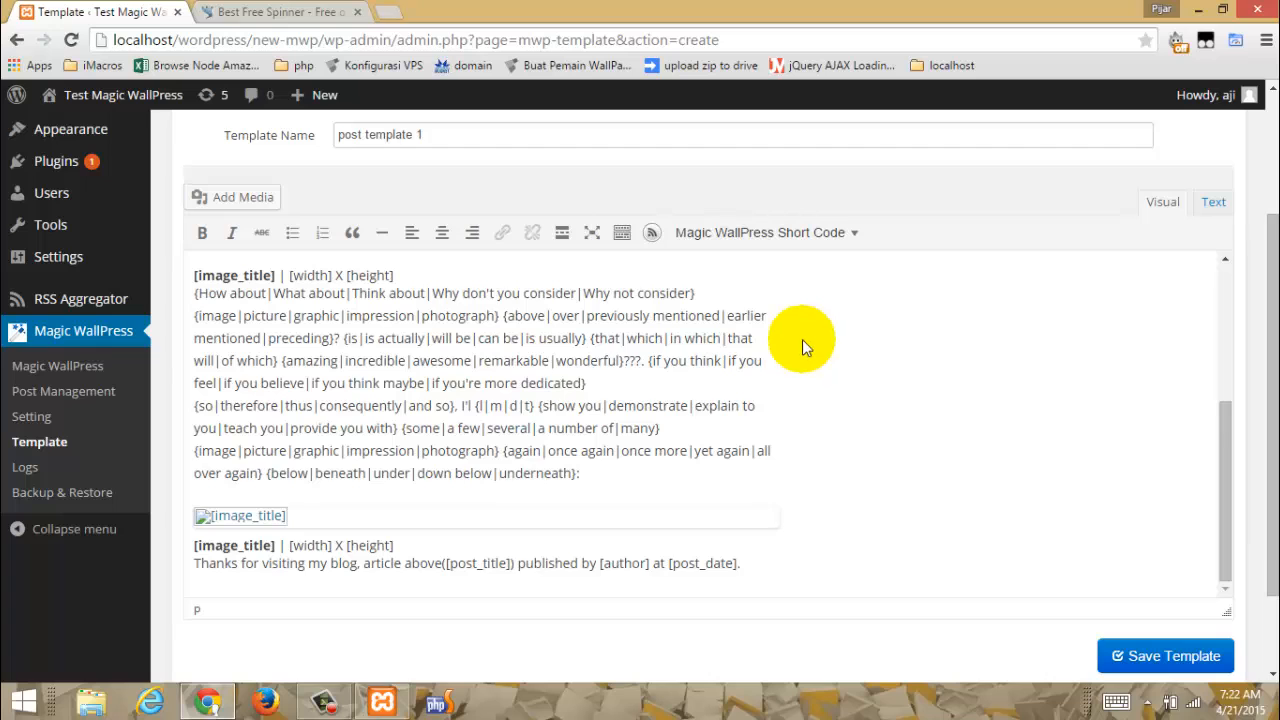
Step: Italicize the [post_title] code in the closing sentence and make the [post_title] code at the start of the template bold
drag(512, 569, 453, 576)
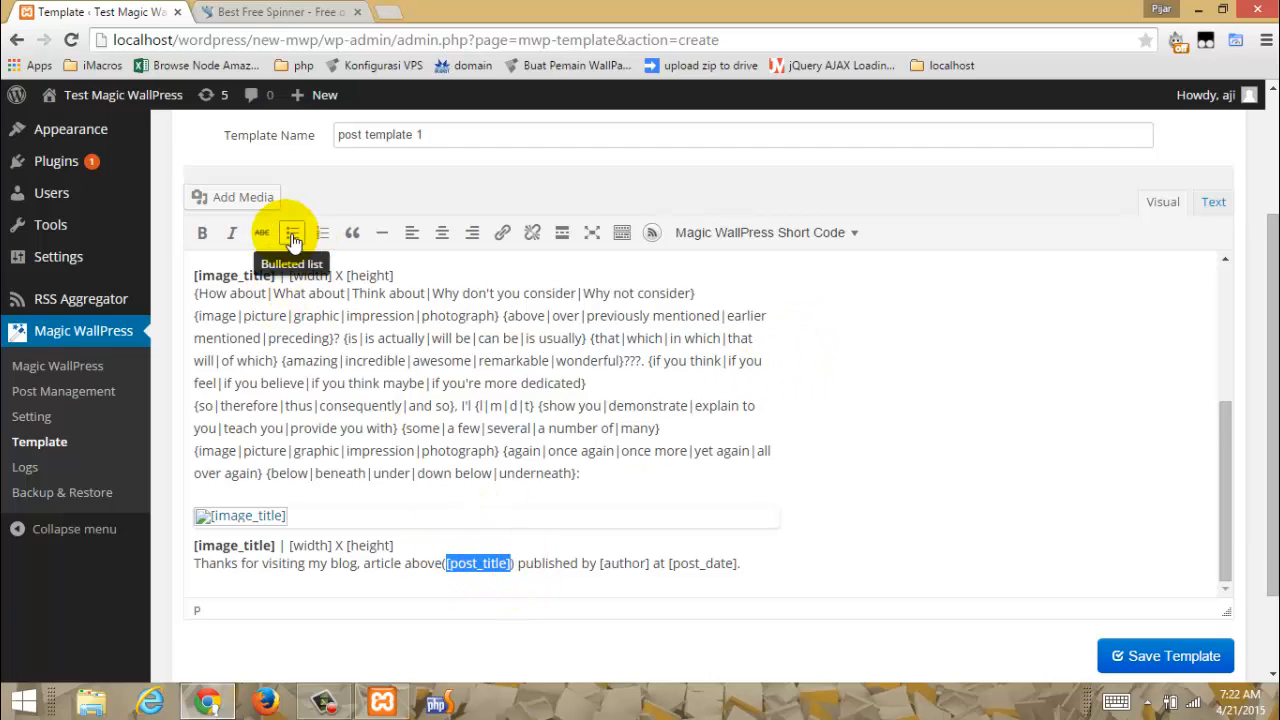
click(232, 234)
scroll(414, 486, up, 10)
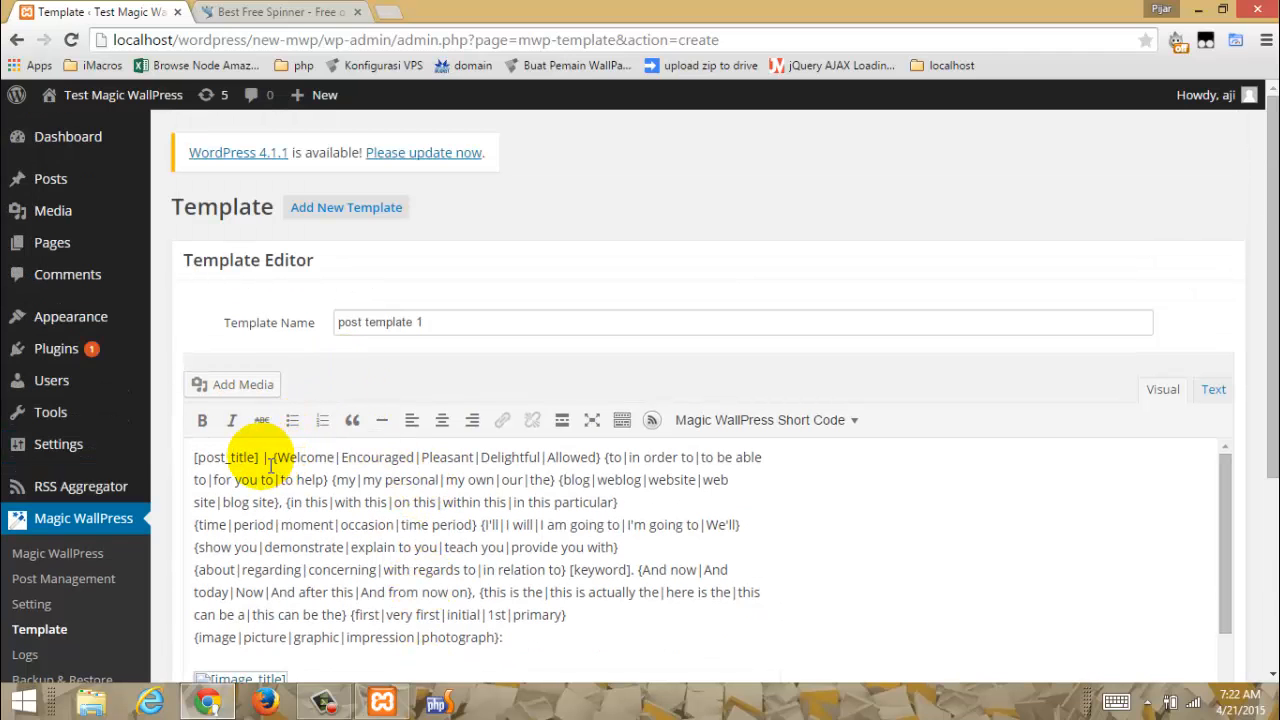
drag(262, 460, 180, 450)
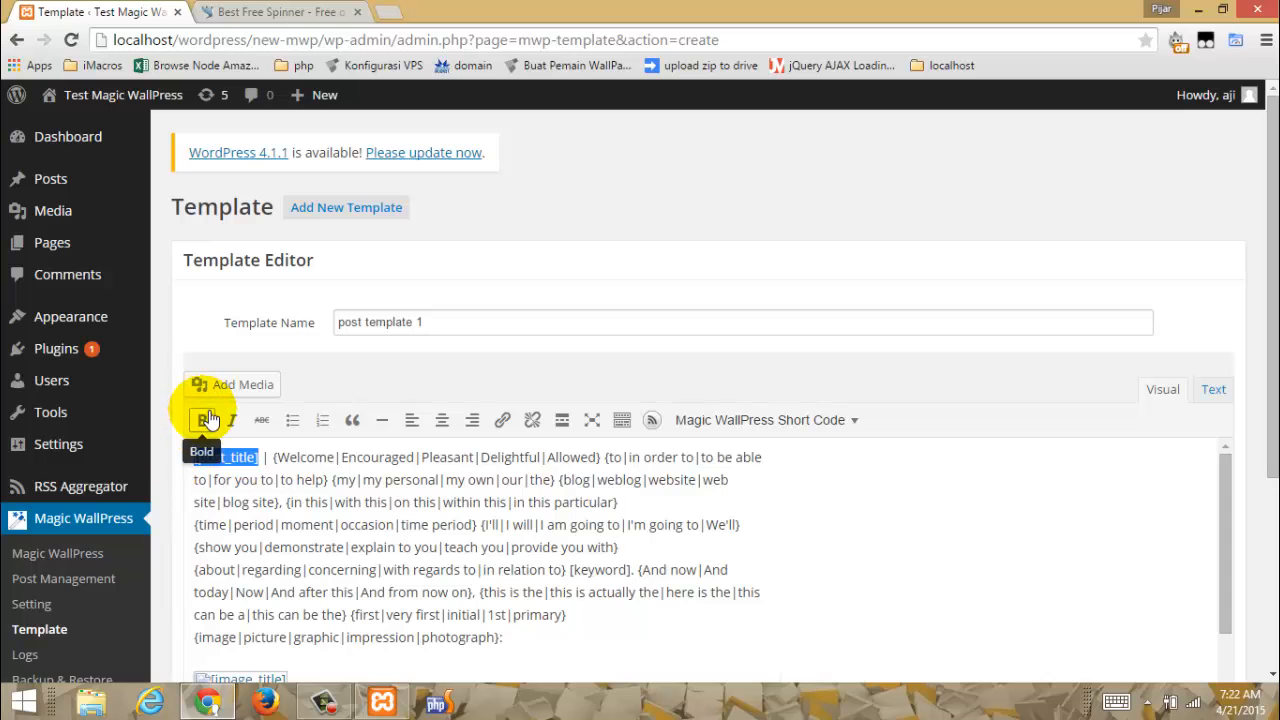
click(208, 420)
click(530, 480)
Step: Review the template content from start to end and save the template
scroll(514, 480, down, 5)
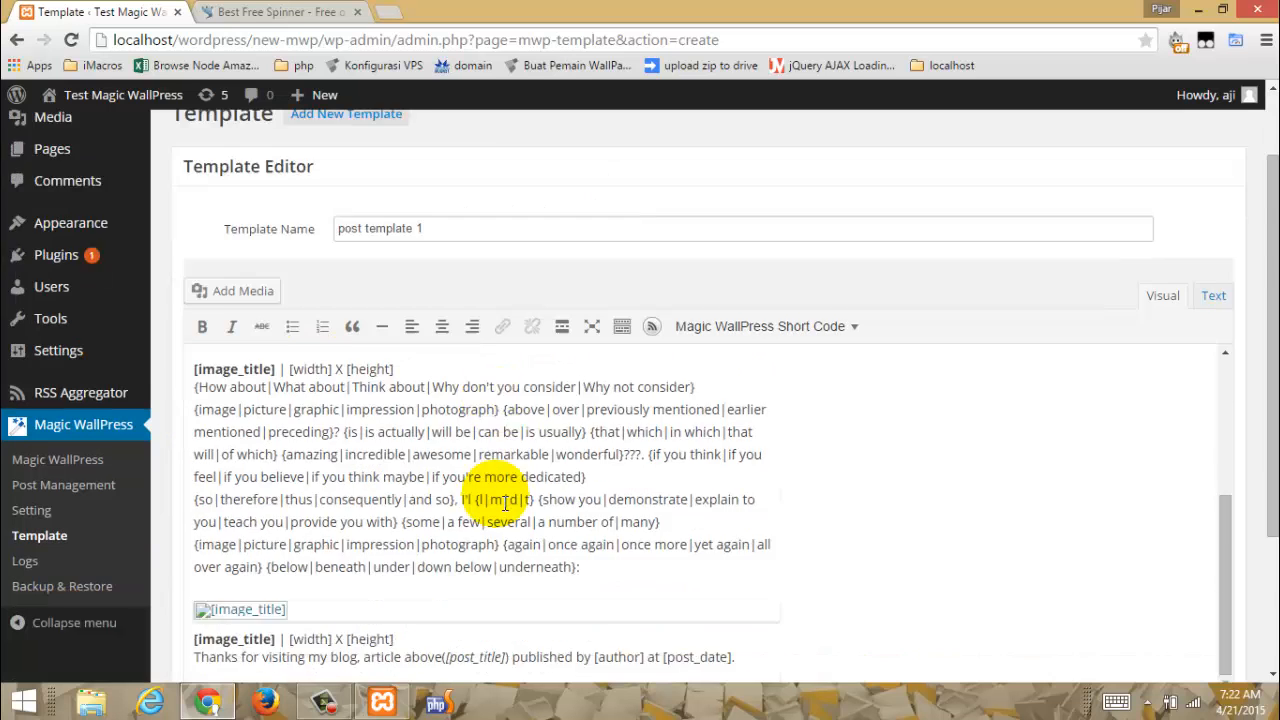
scroll(510, 505, down, 2)
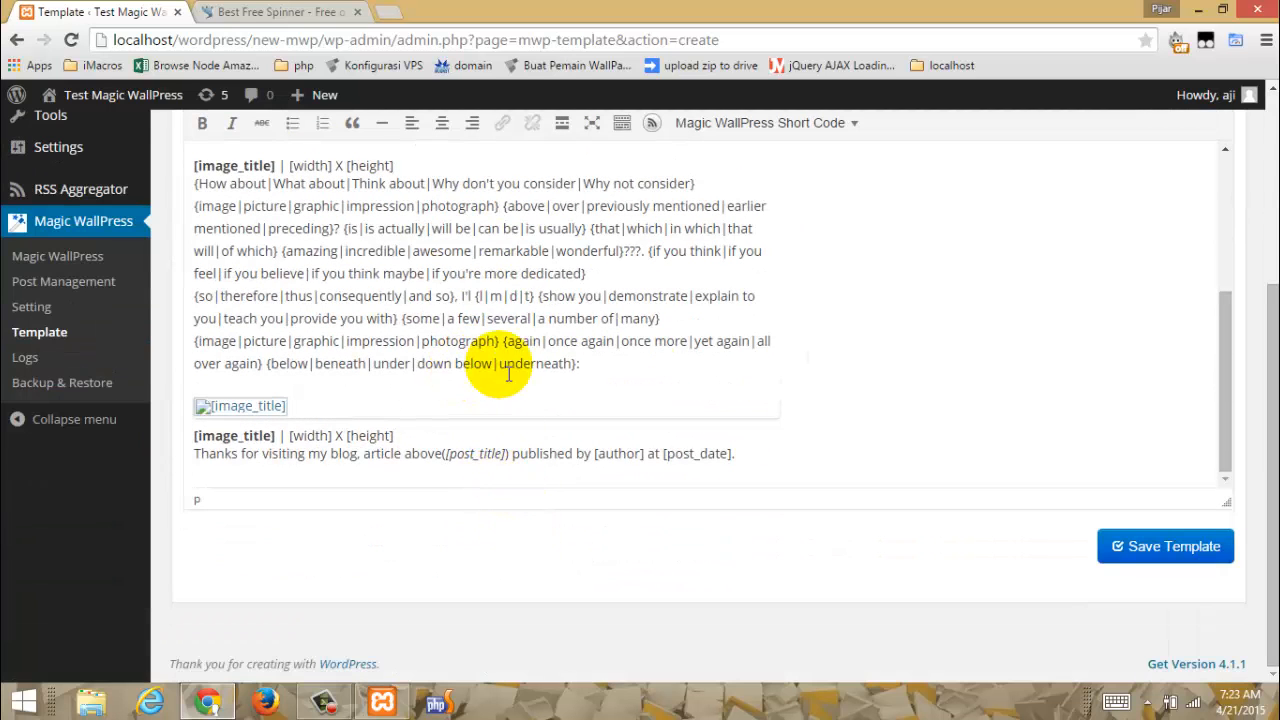
scroll(756, 376, up, 3)
scroll(565, 343, up, 1)
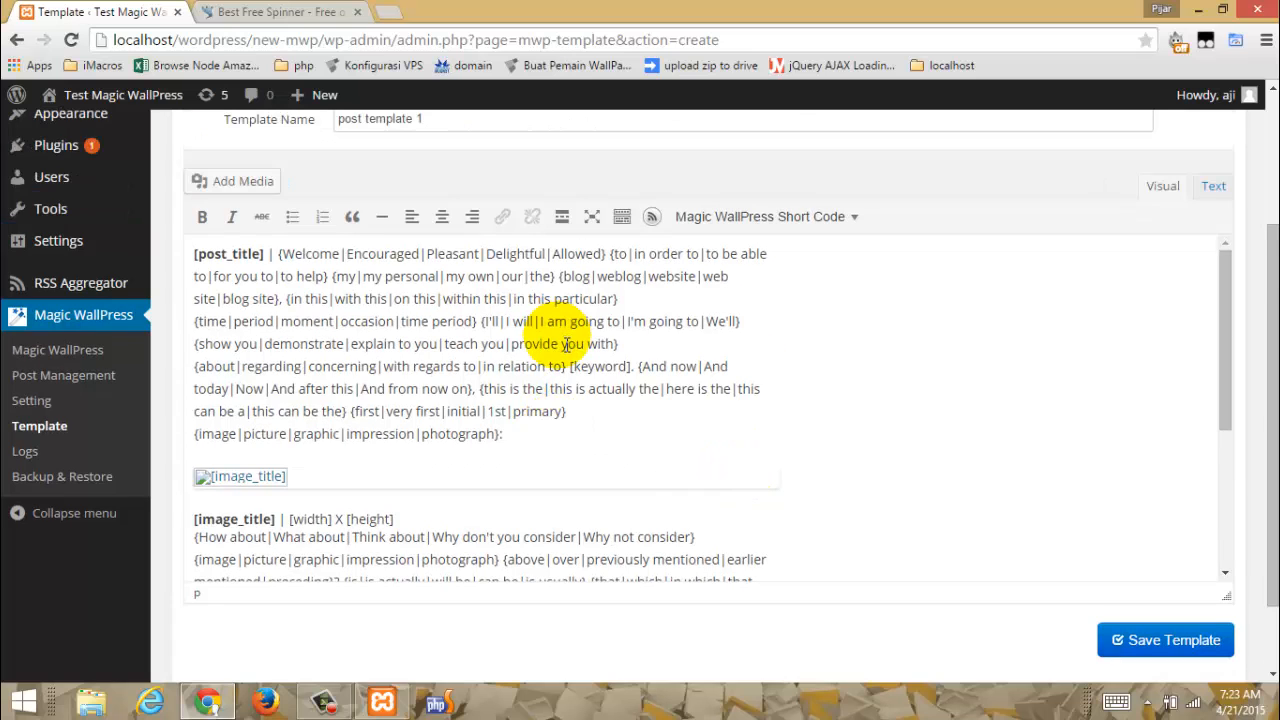
scroll(957, 410, down, 3)
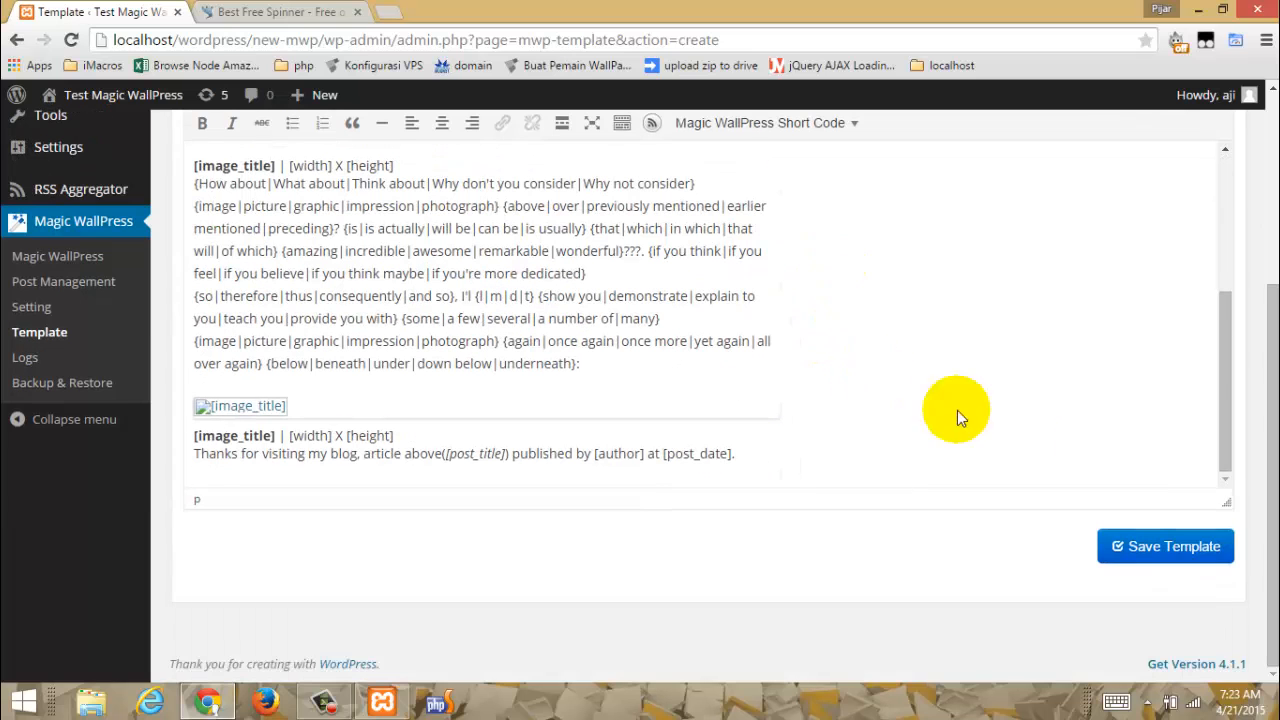
click(1148, 549)
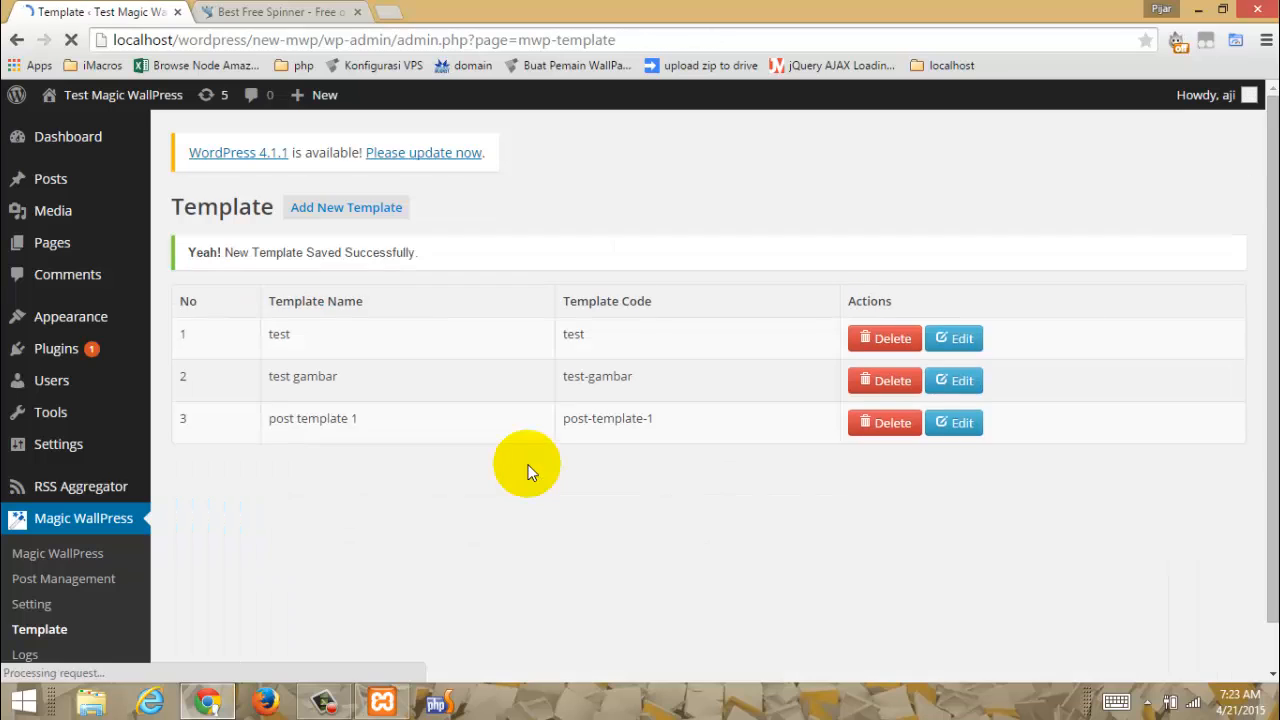
Step: Edit the bedroom campaign to use "post template 1" as its post template and save the campaign
click(50, 551)
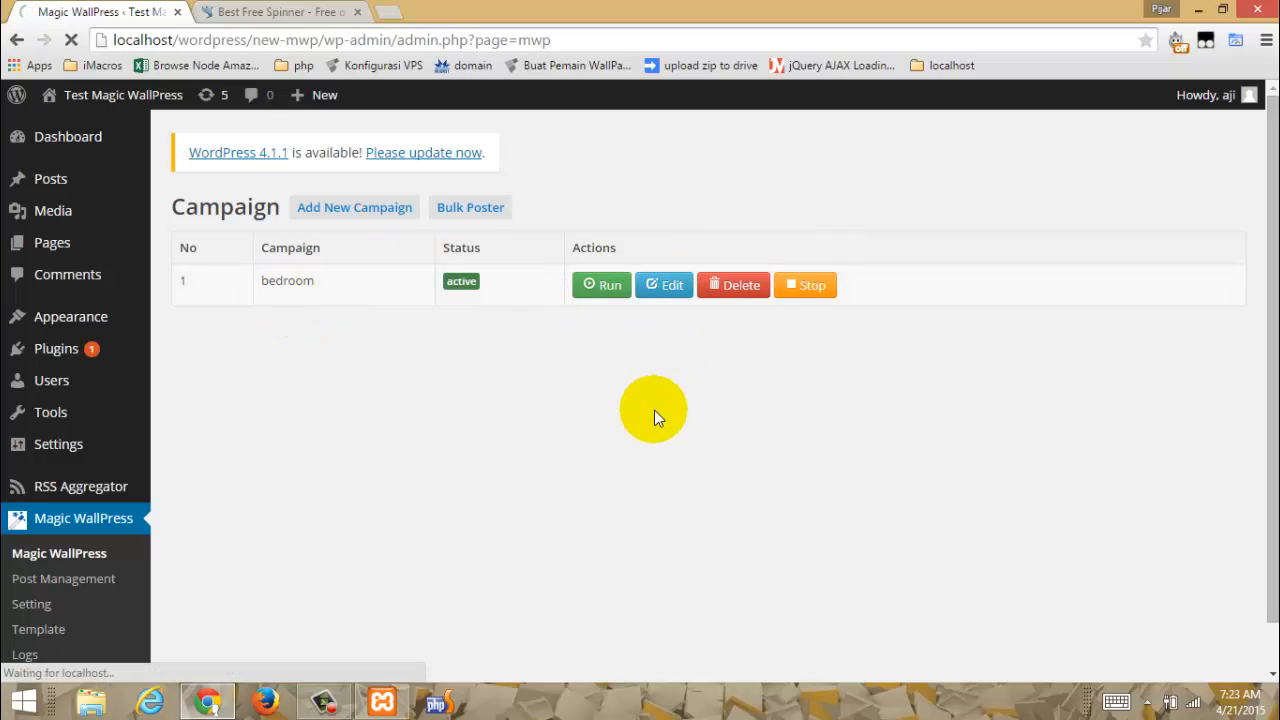
scroll(654, 418, down, 3)
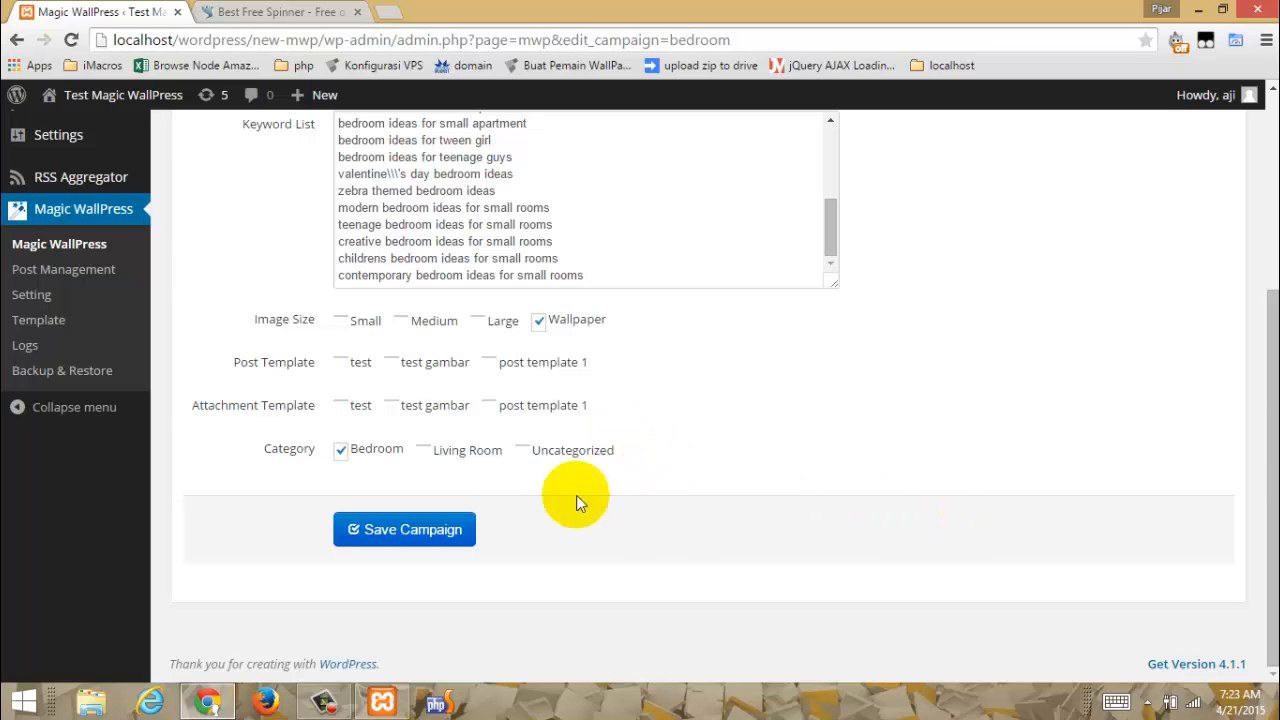
click(537, 366)
click(372, 543)
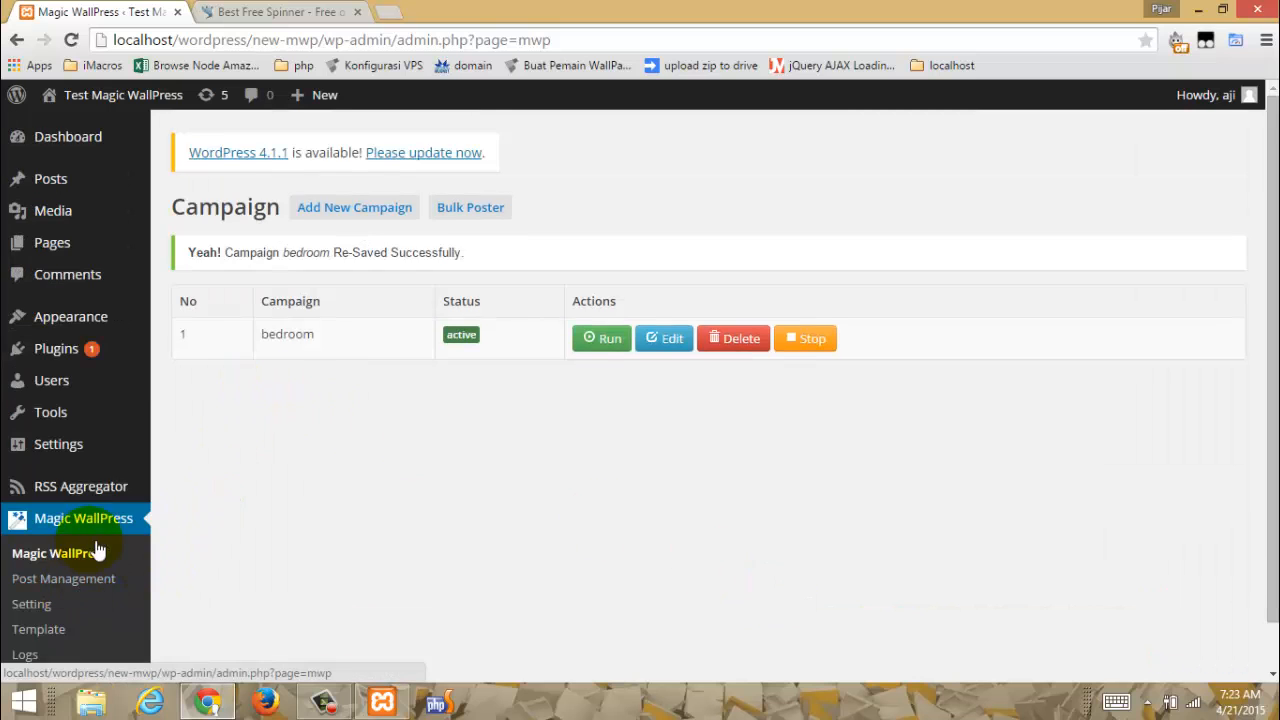
Step: In Post Management, preview the post "The Amazing Along With Stunning Bedroom Design Ideas For Teenage Girl For Your House" and look through its page
scroll(135, 510, down, 1)
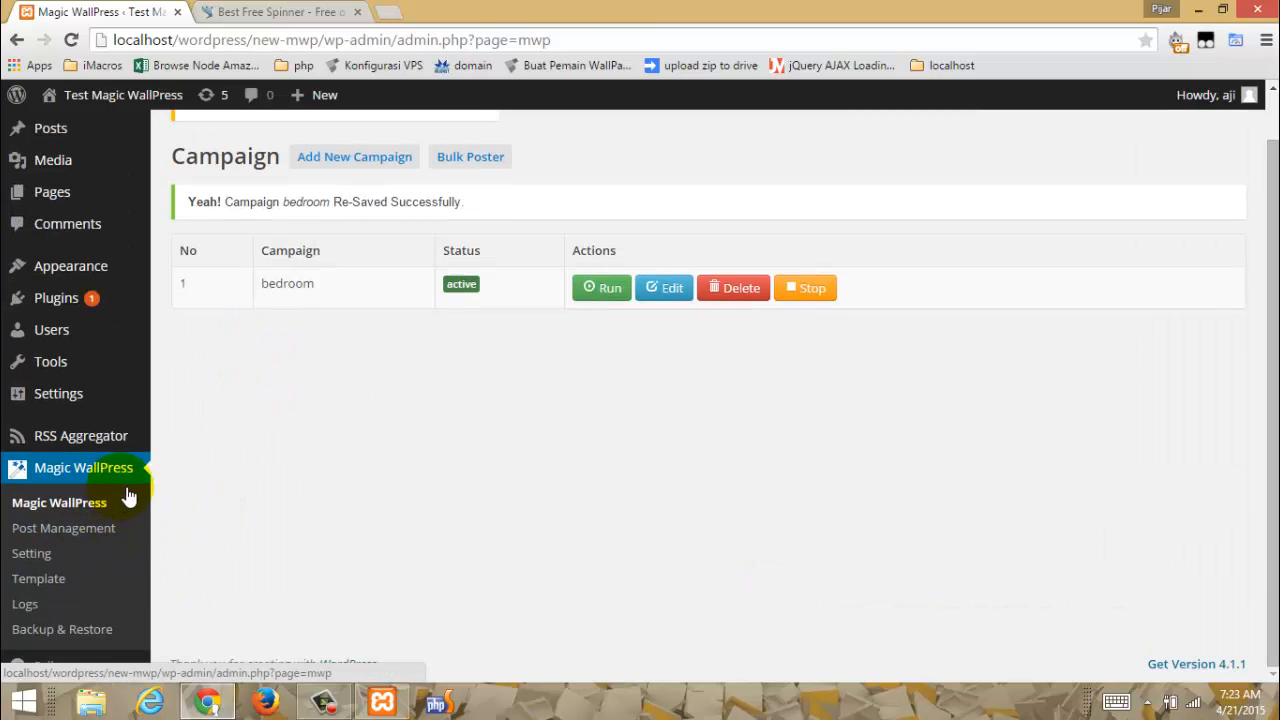
click(89, 533)
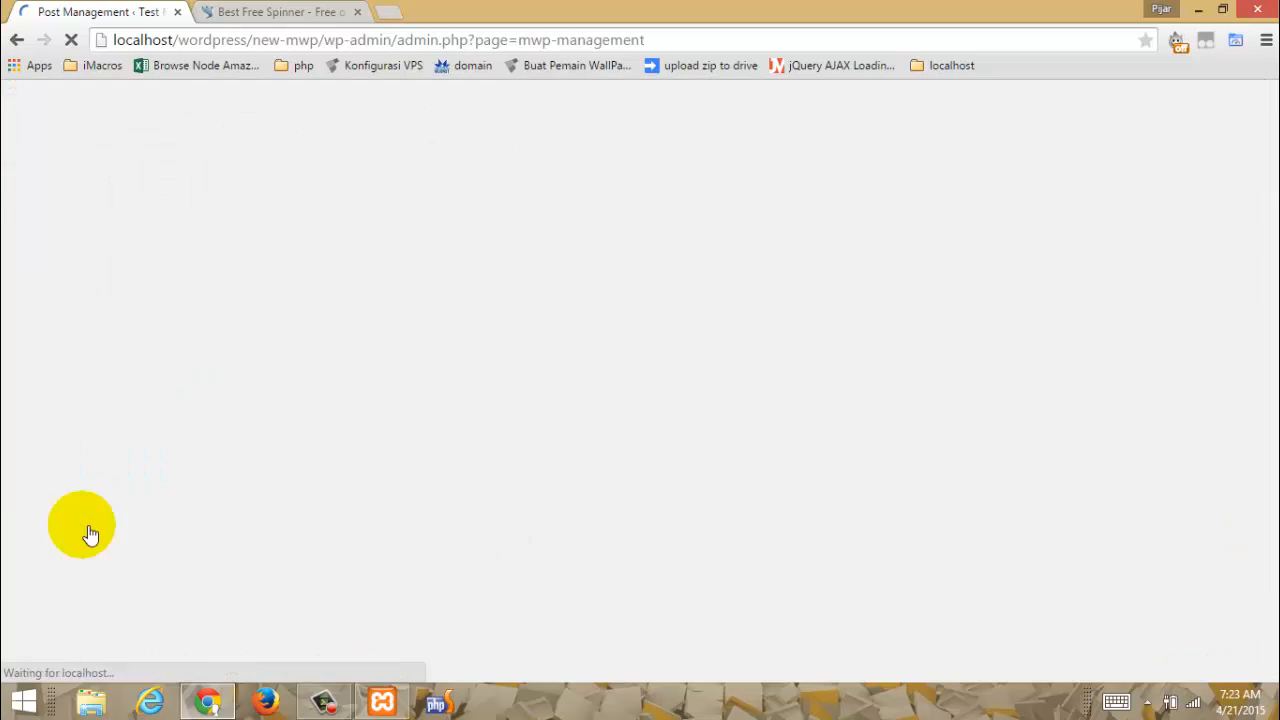
scroll(733, 459, down, 1)
scroll(733, 459, up, 1)
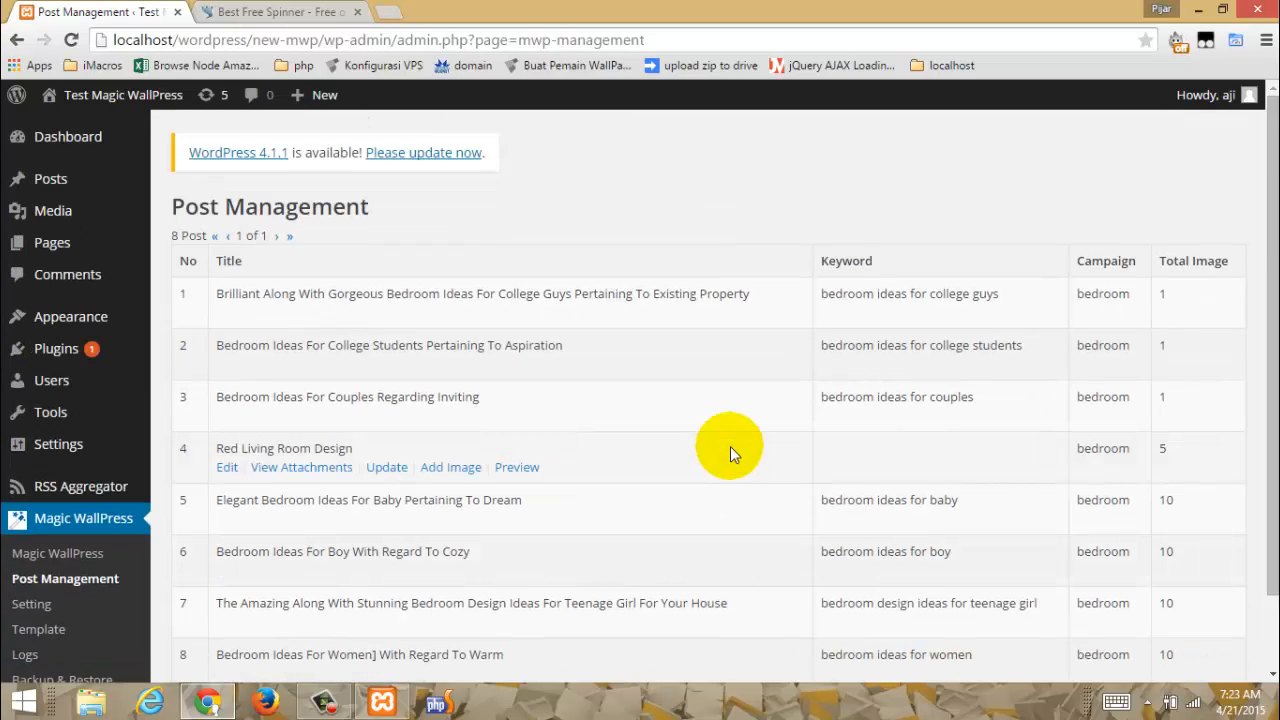
scroll(430, 433, down, 1)
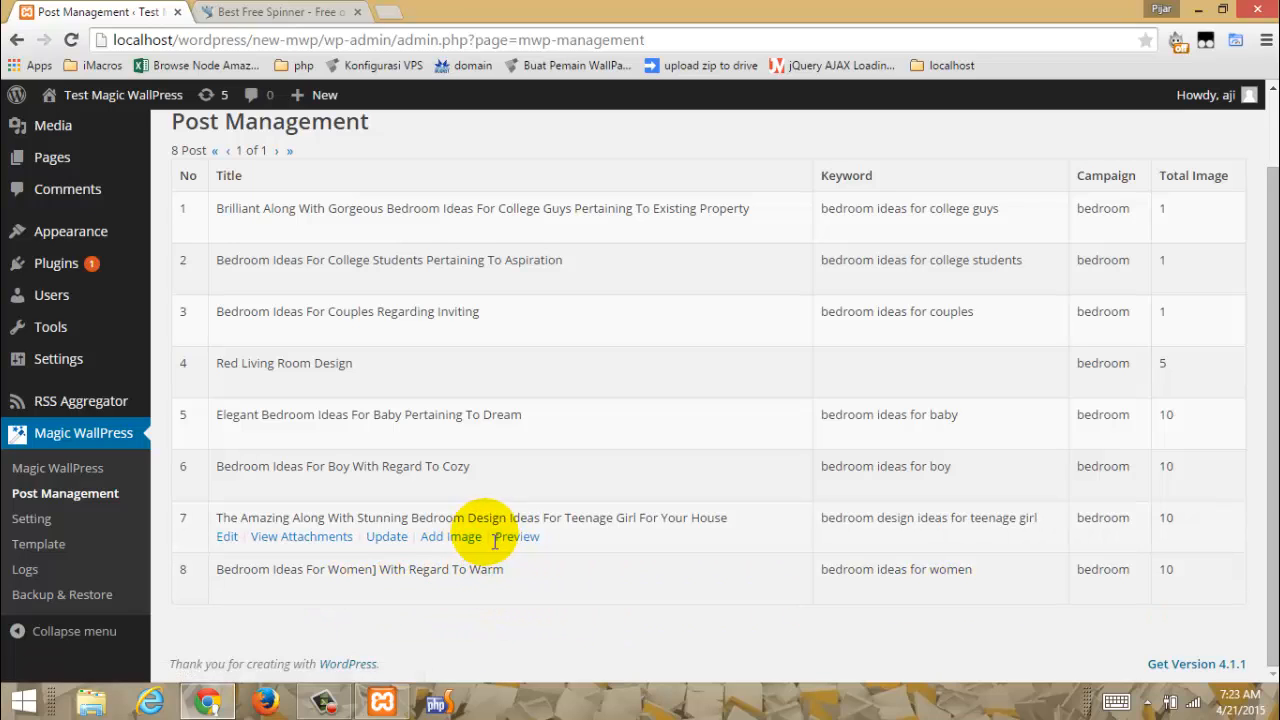
click(503, 536)
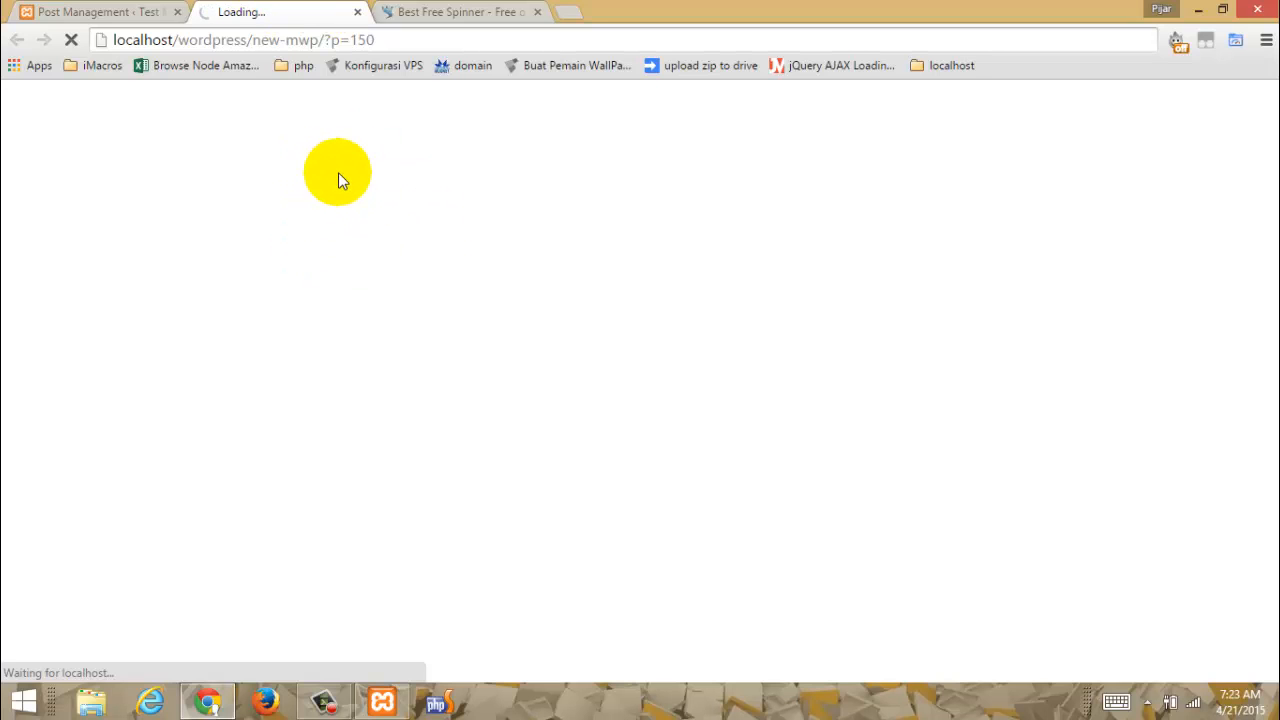
scroll(345, 176, down, 10)
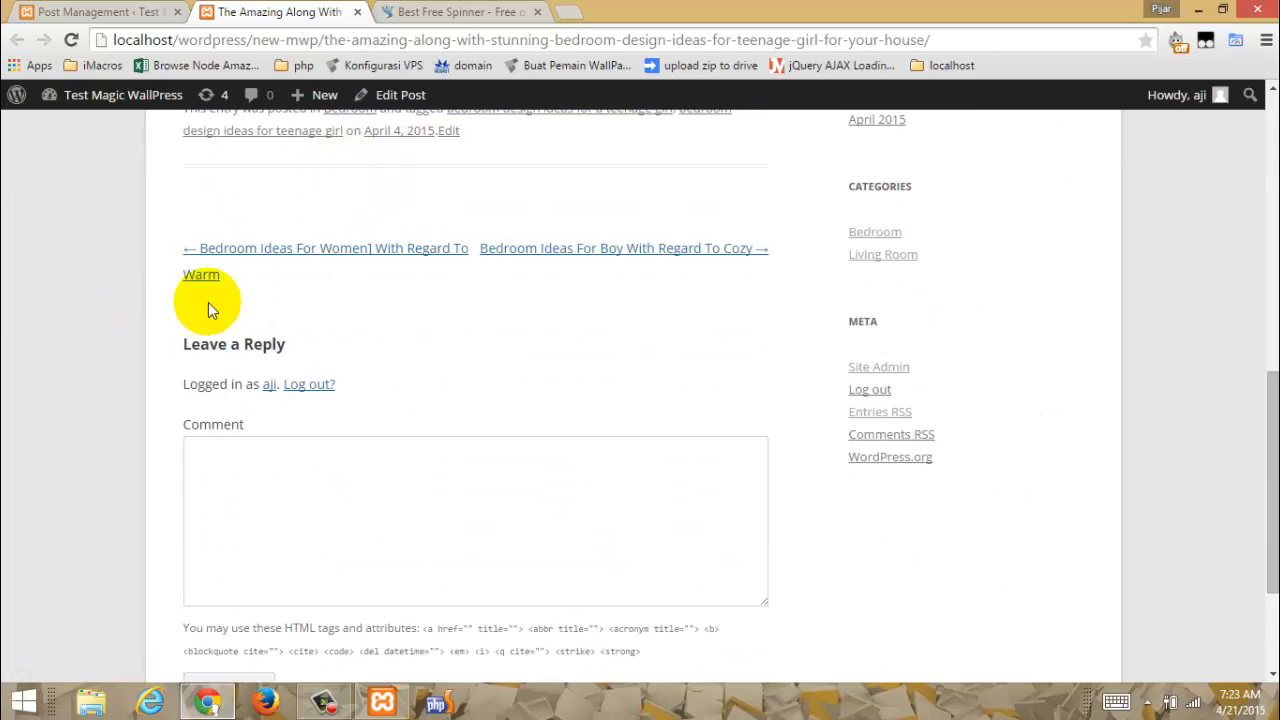
scroll(240, 310, up, 2)
scroll(590, 347, down, 3)
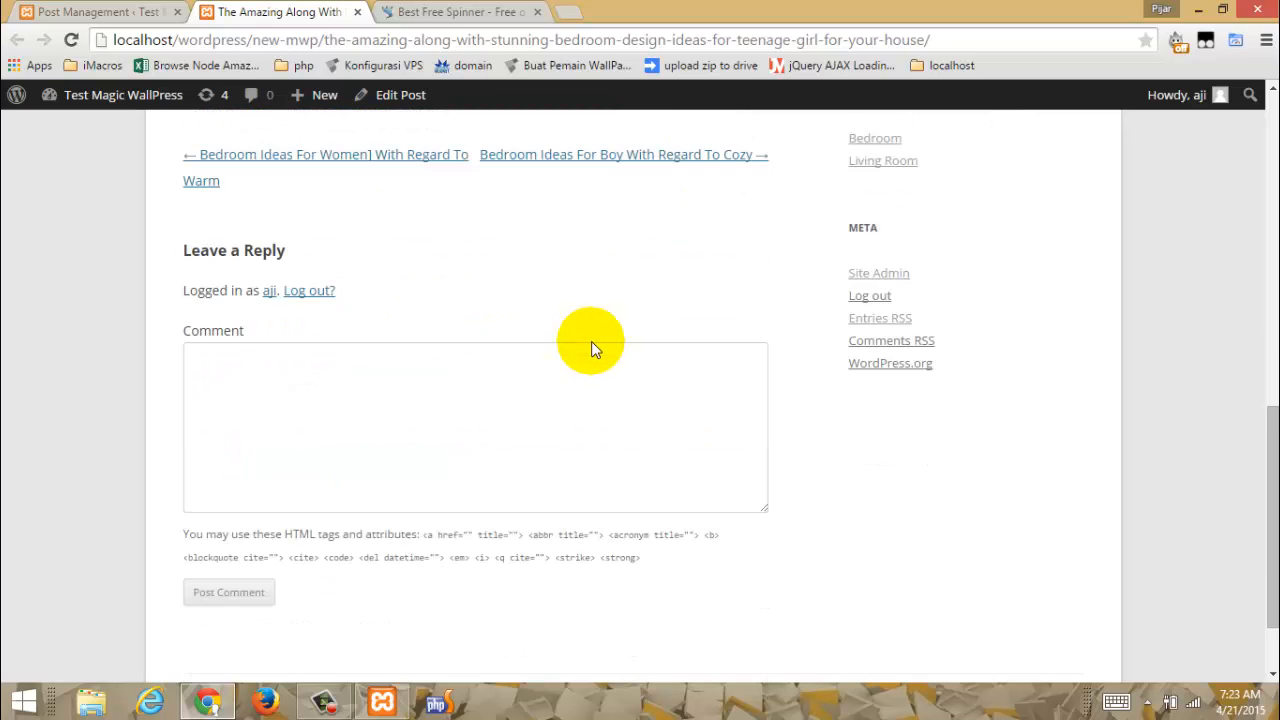
scroll(591, 346, up, 5)
Step: Update the teenage girl bedroom design post from the Post Management list and reload its previewed page
click(55, 10)
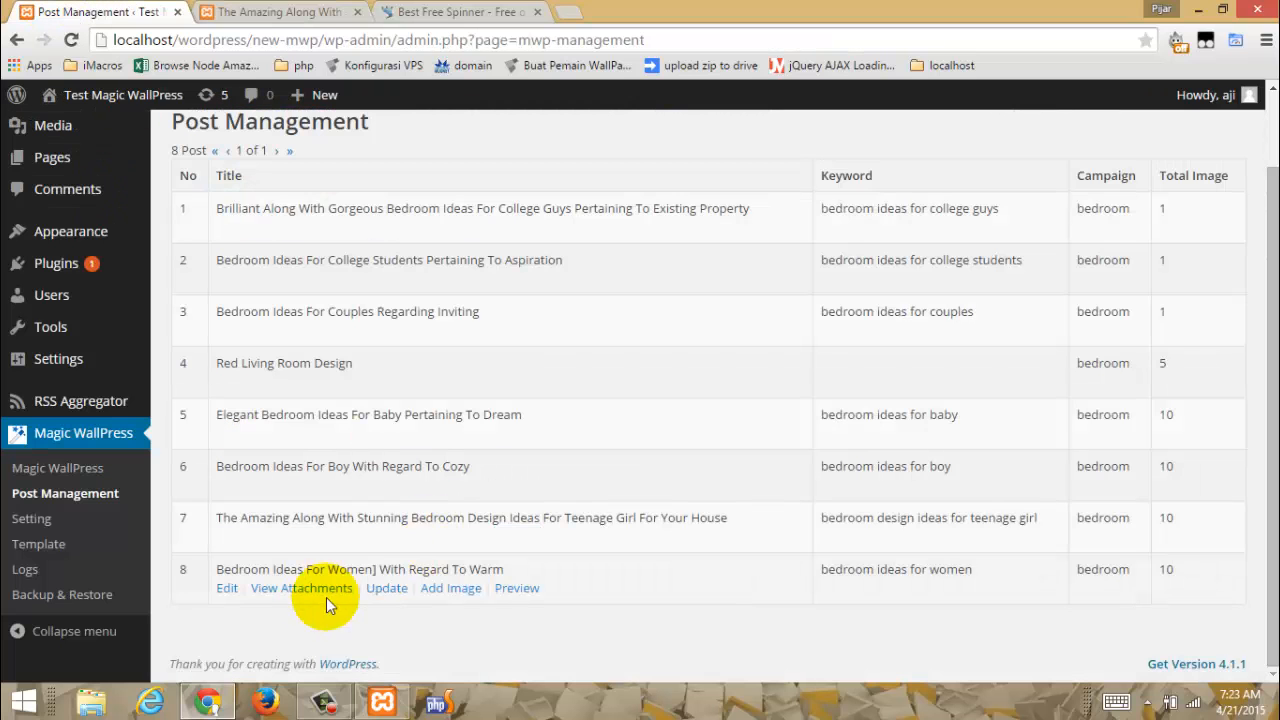
click(388, 537)
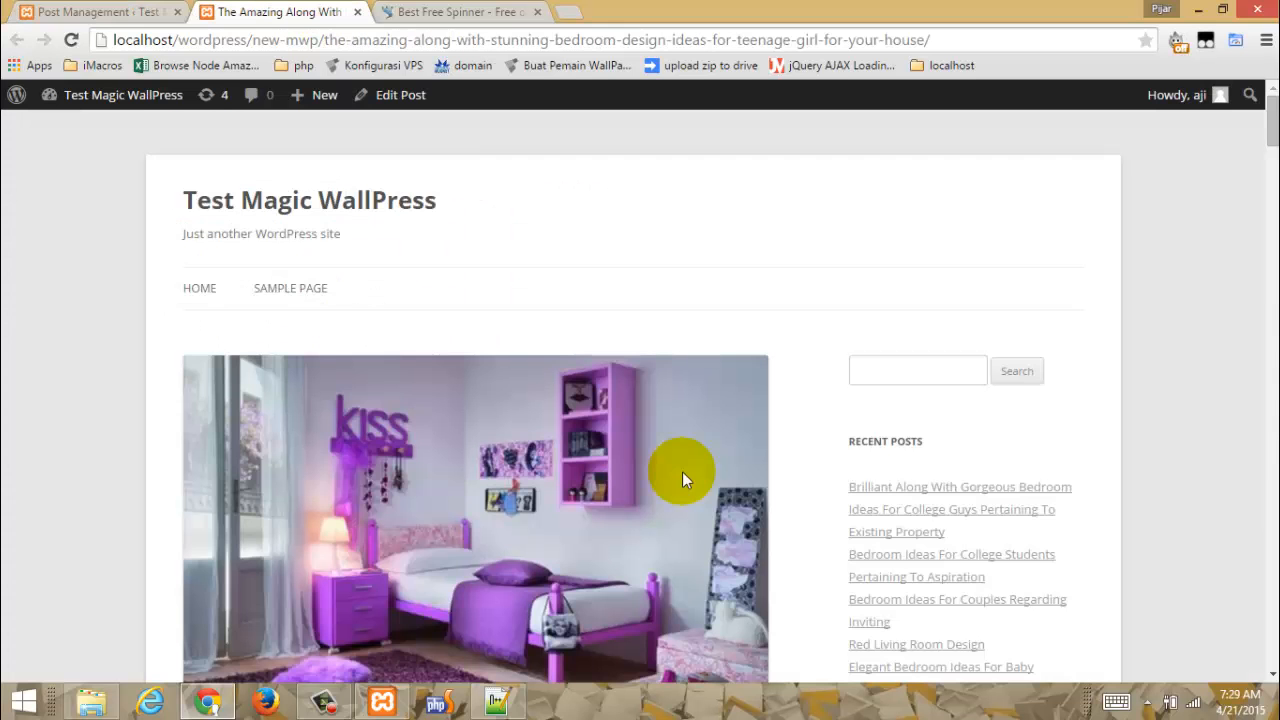
click(71, 45)
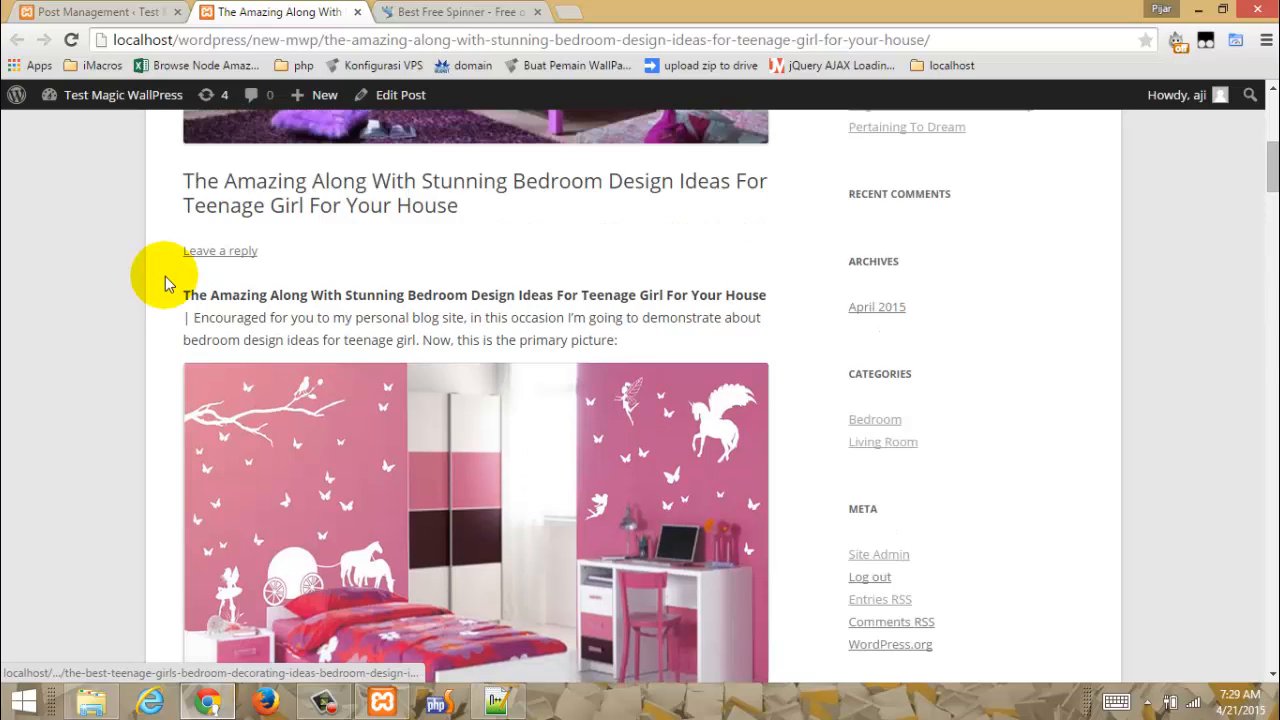
Step: Examine the updated post's bold title, spun introduction, images and captions against the template
mouse_move(185, 298)
mouse_down()
mouse_move(626, 302)
mouse_move(666, 323)
mouse_move(651, 336)
mouse_move(491, 343)
mouse_move(188, 297)
mouse_up()
click(648, 338)
click(188, 300)
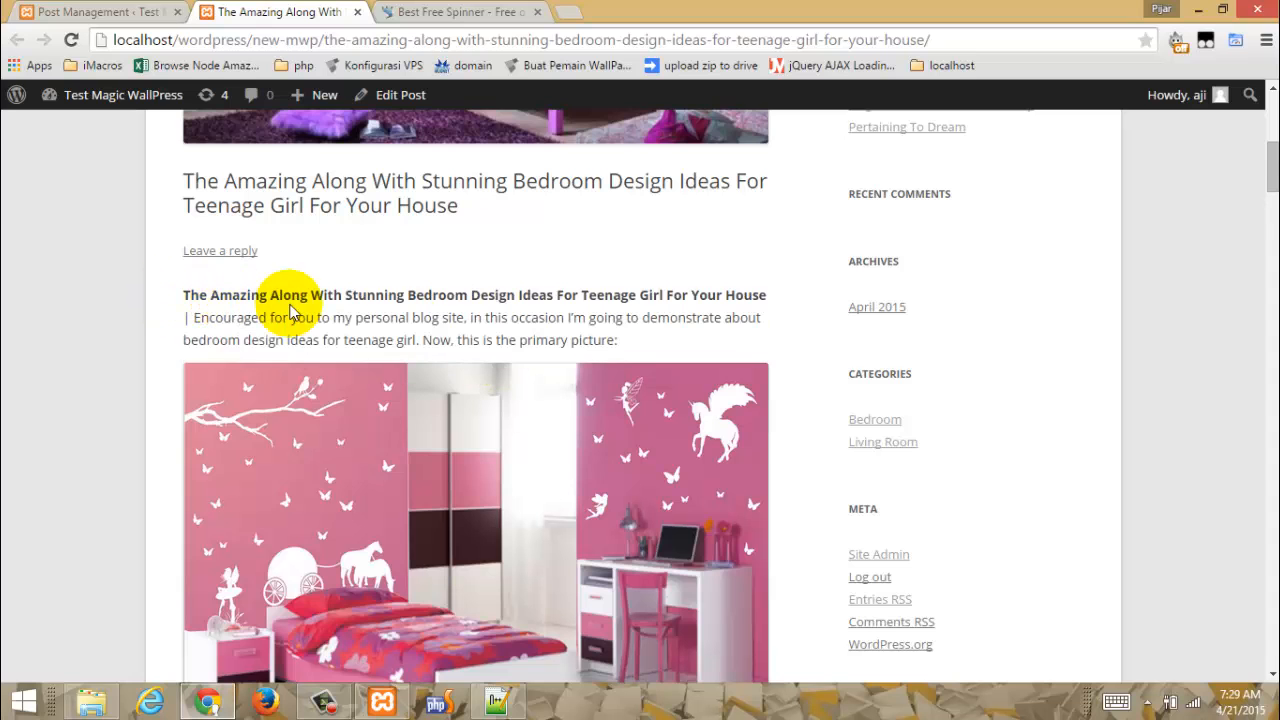
scroll(451, 337, down, 4)
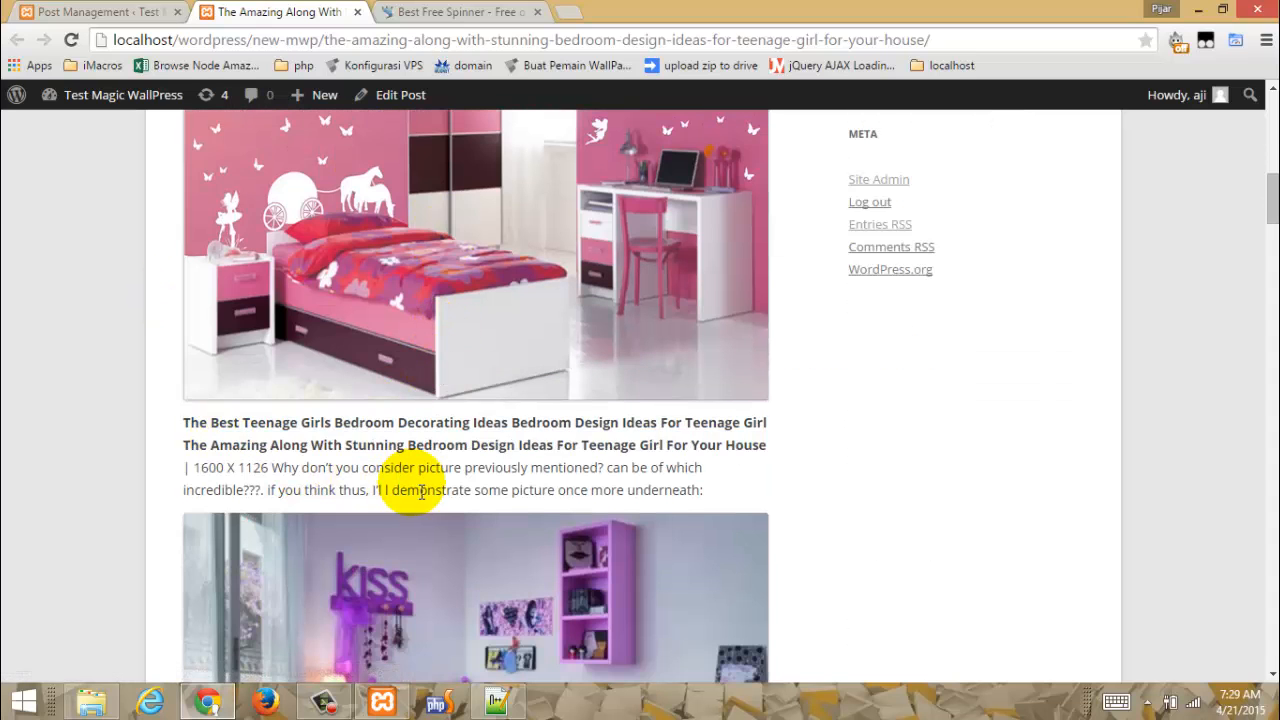
scroll(665, 505, down, 5)
scroll(675, 510, down, 2)
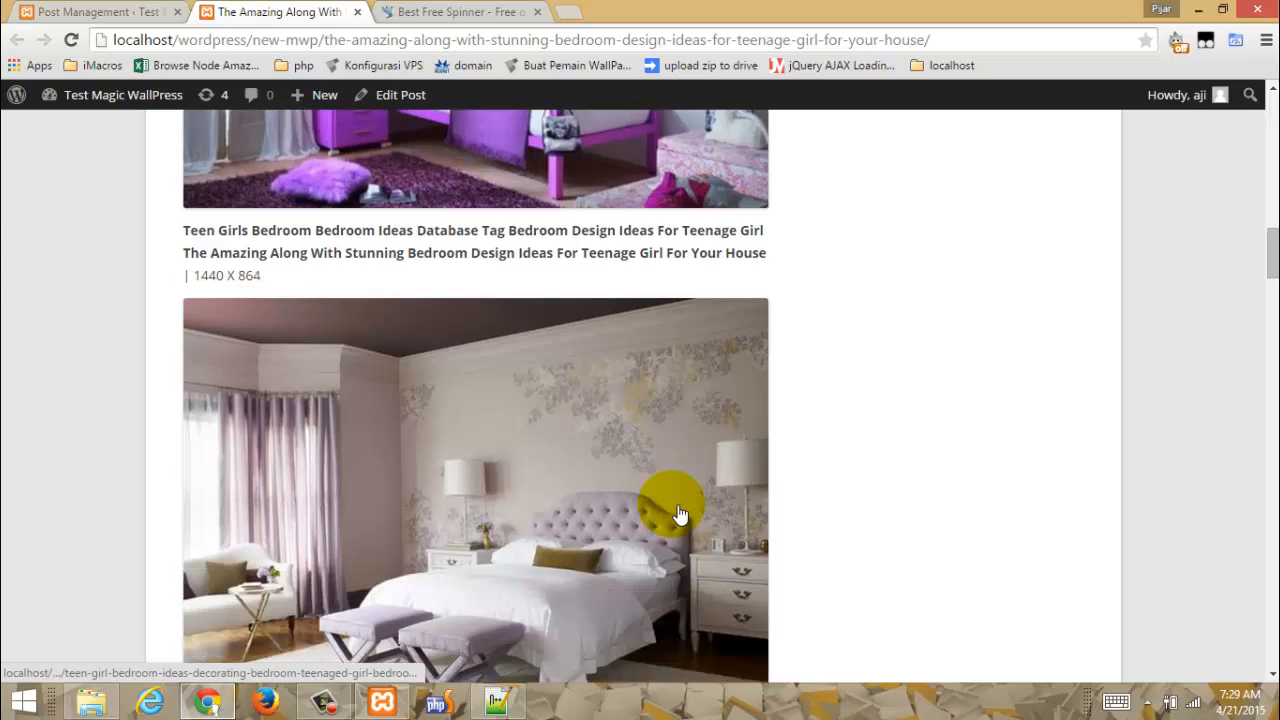
Step: Look through the updated post's full run of bedroom images and their title and size captions, down to the end of the article
scroll(678, 512, down, 7)
scroll(678, 514, down, 14)
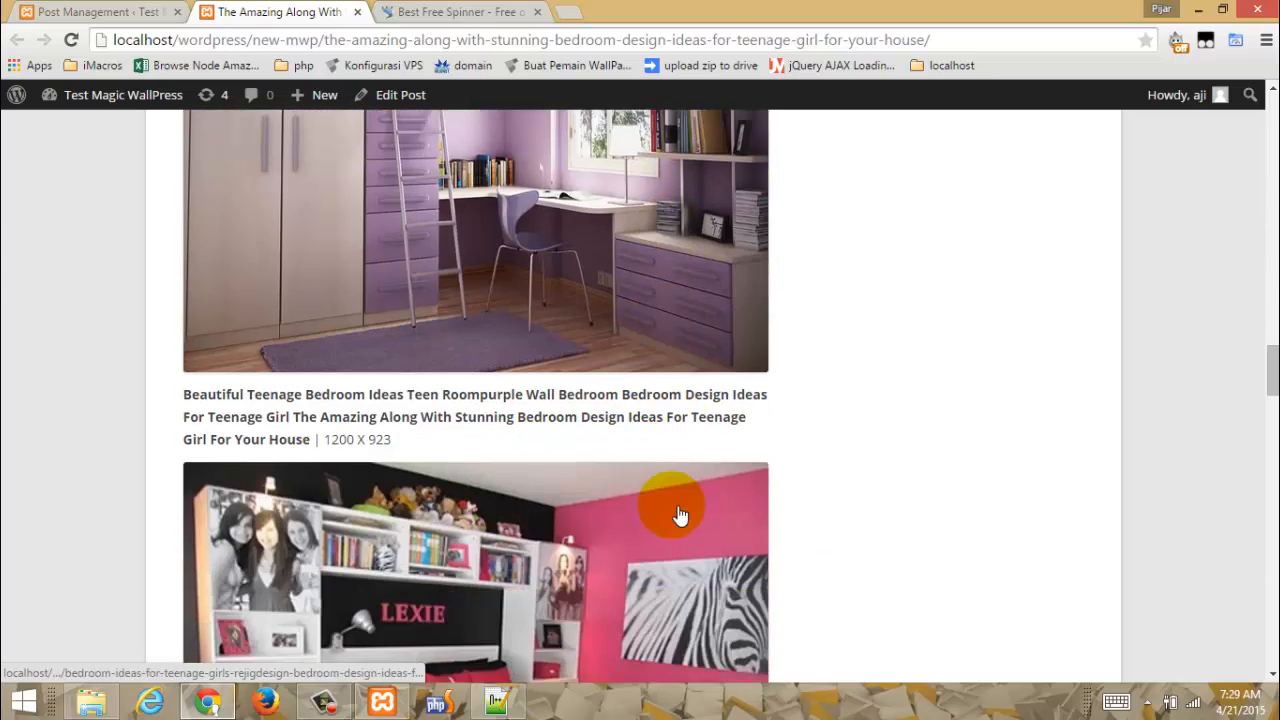
scroll(678, 514, down, 20)
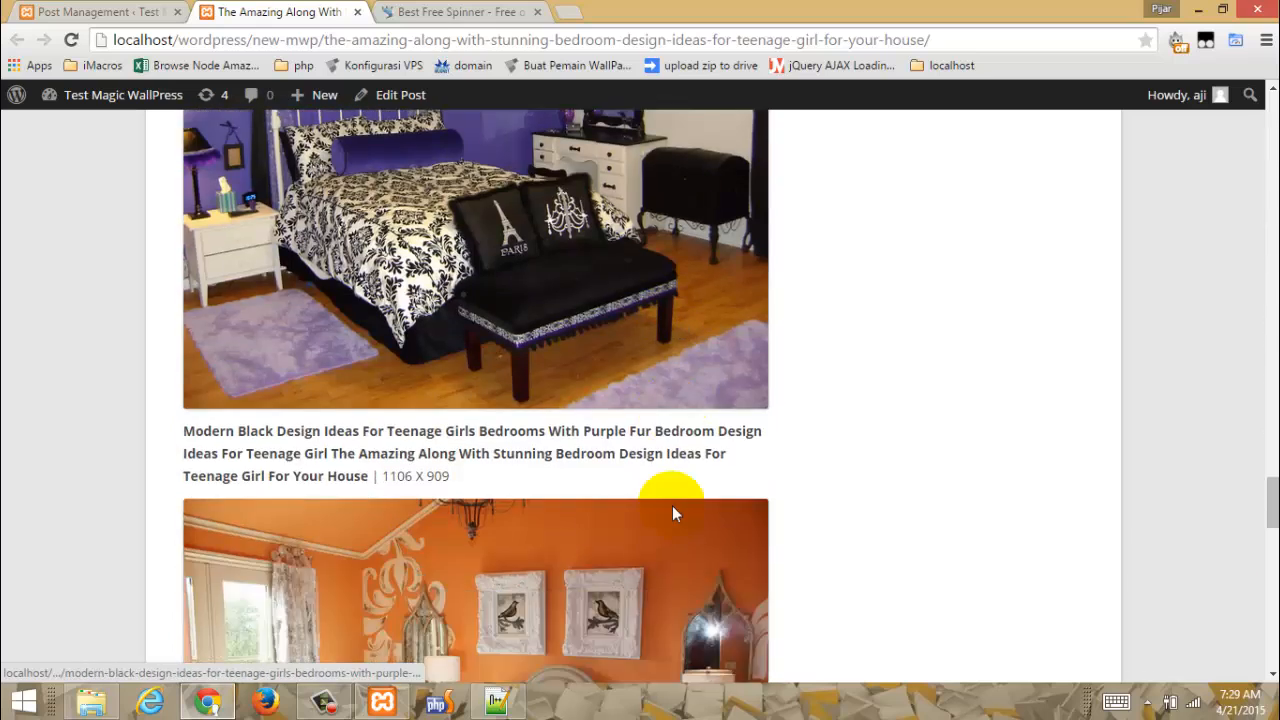
scroll(678, 514, down, 3)
scroll(678, 514, up, 20)
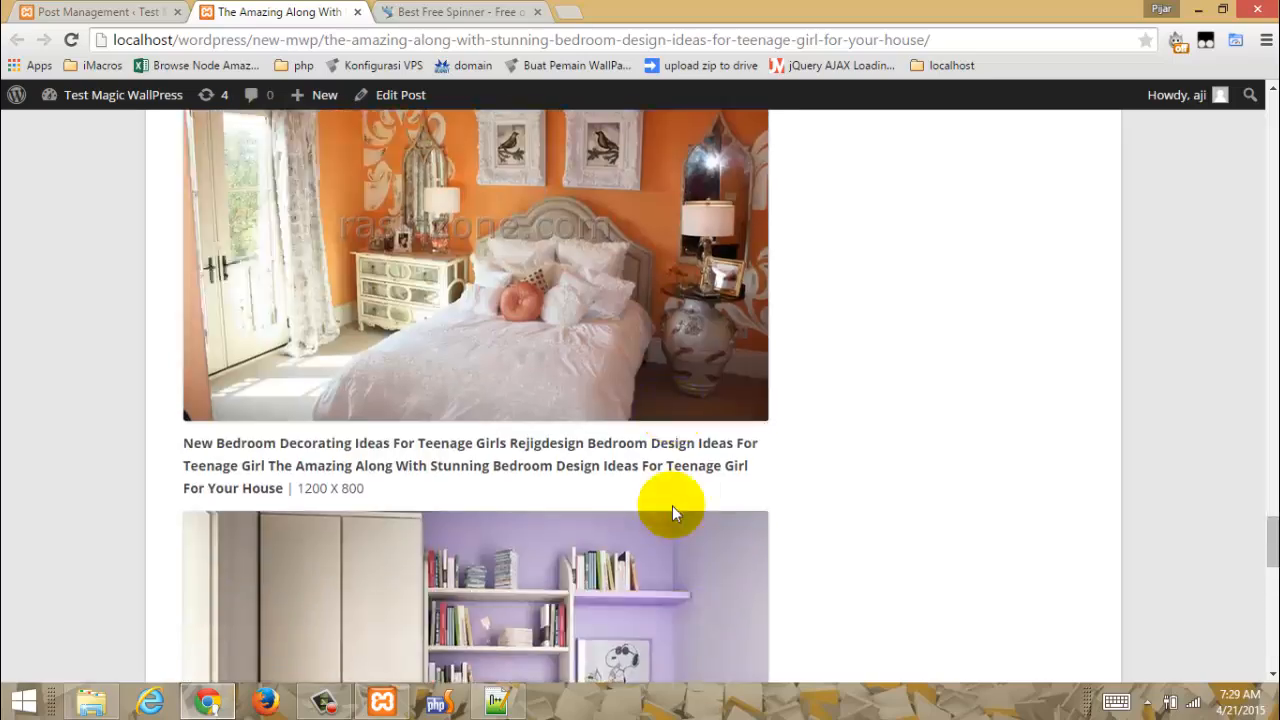
scroll(678, 514, up, 20)
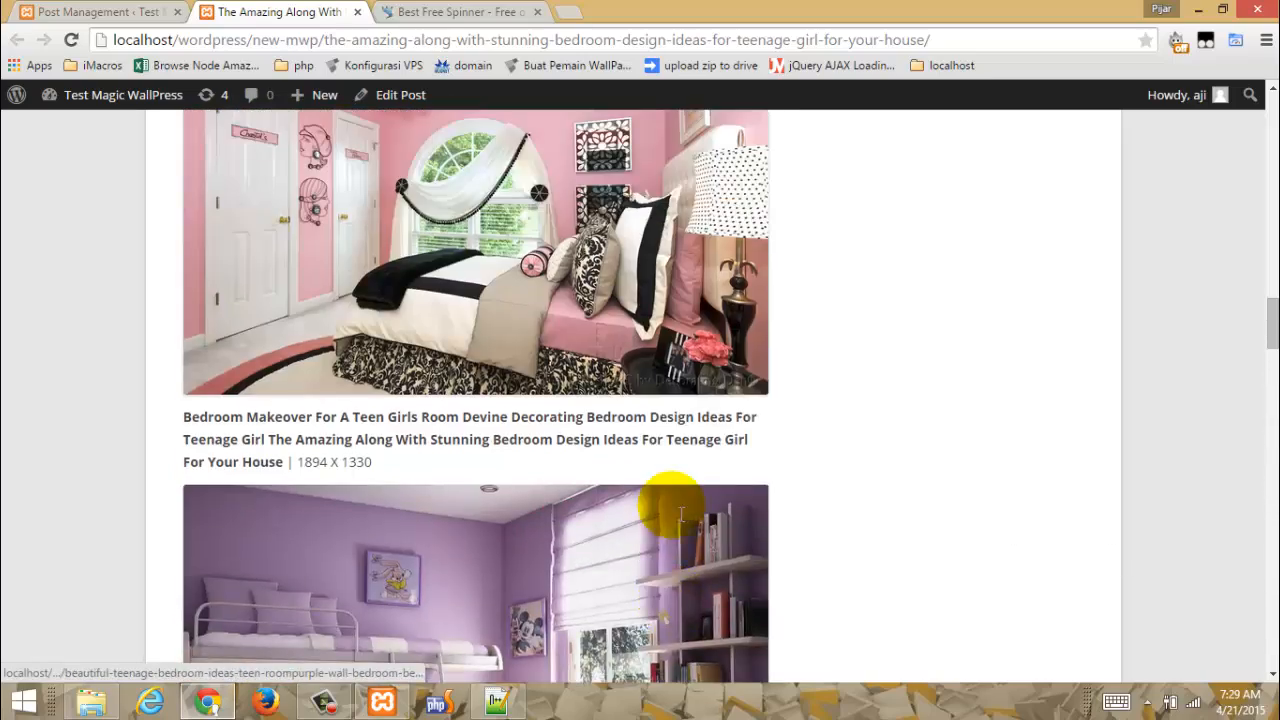
scroll(309, 478, up, 4)
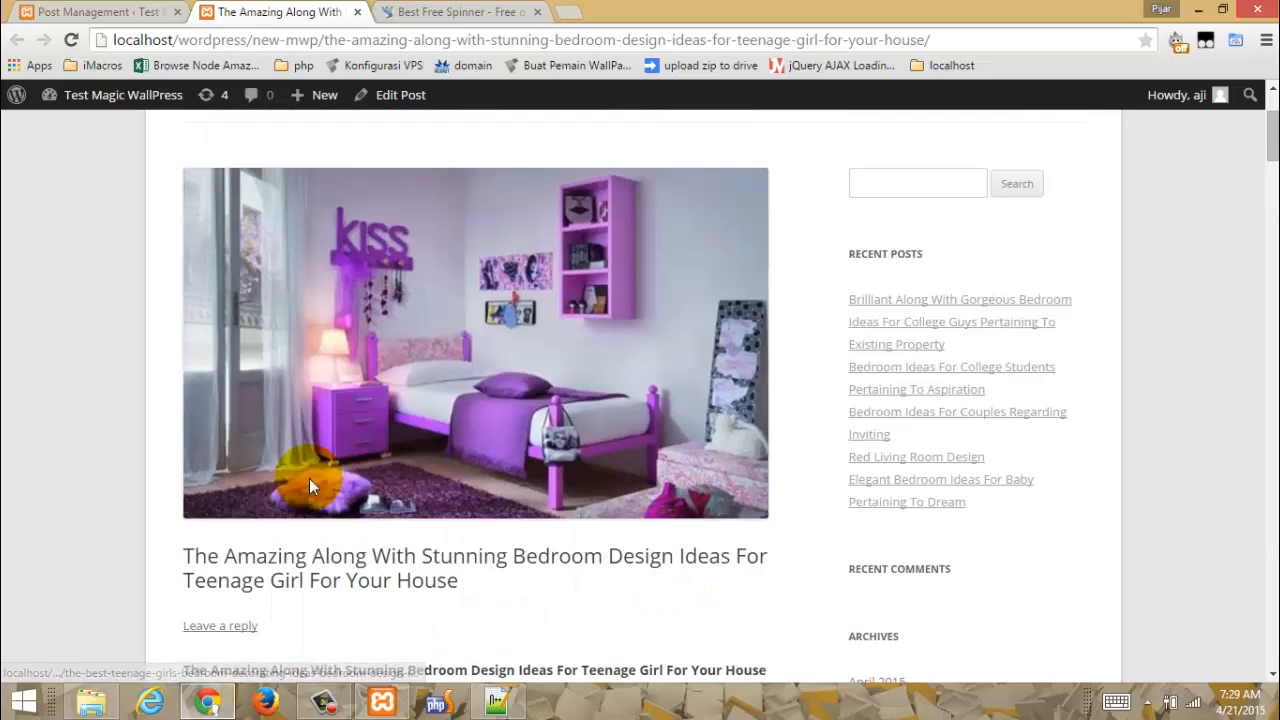
scroll(457, 430, down, 15)
scroll(455, 432, down, 20)
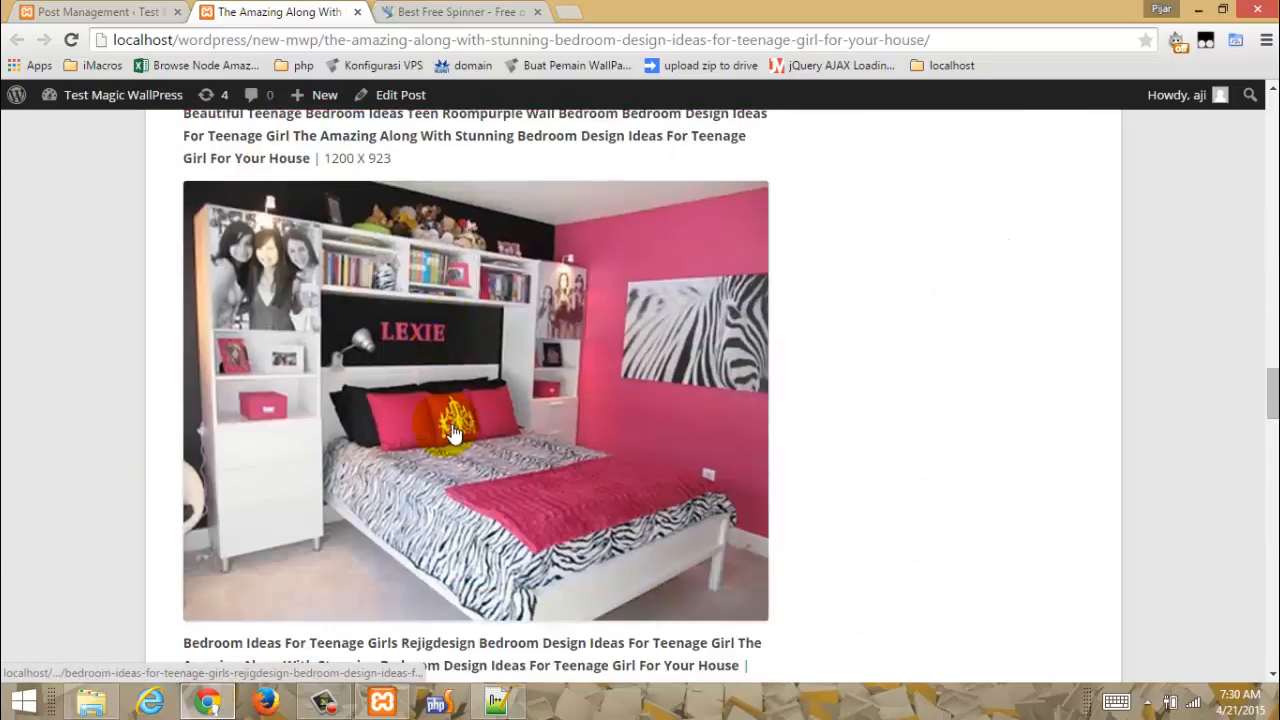
scroll(448, 431, down, 9)
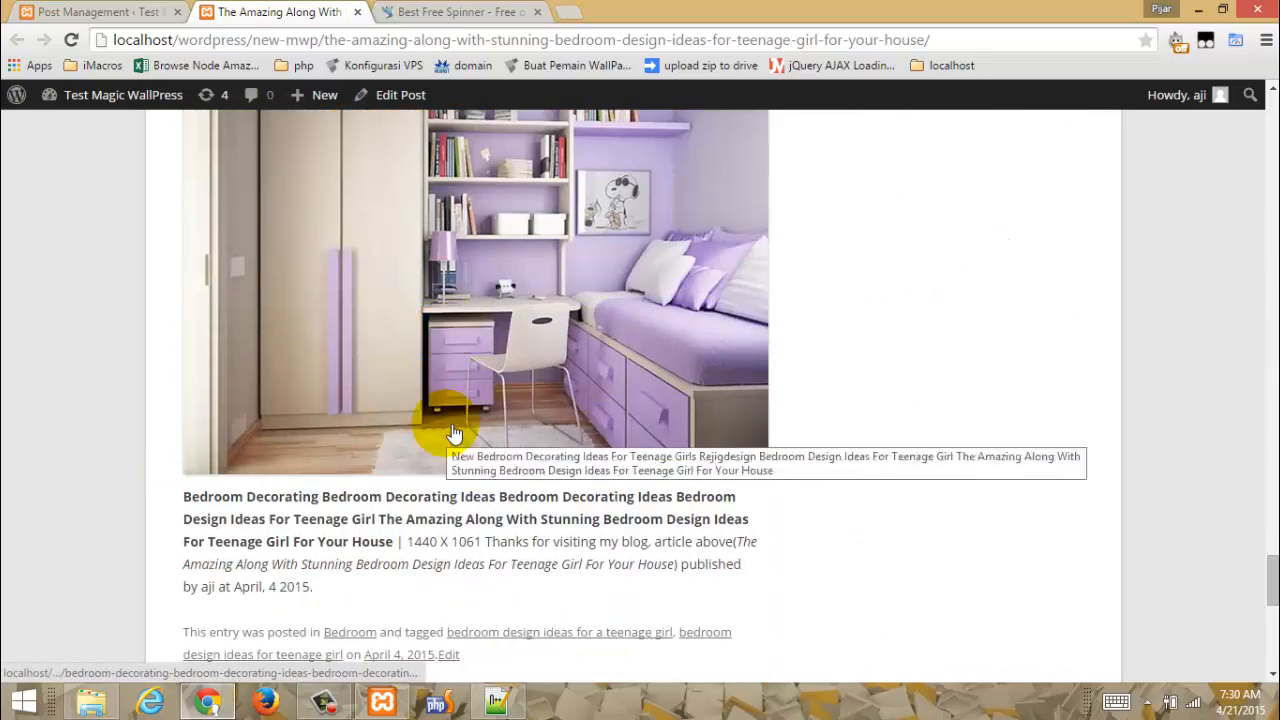
Step: Examine the closing "Thanks for visiting my blog" sentence after the last image caption and return to the start of the post
drag(414, 355, 452, 377)
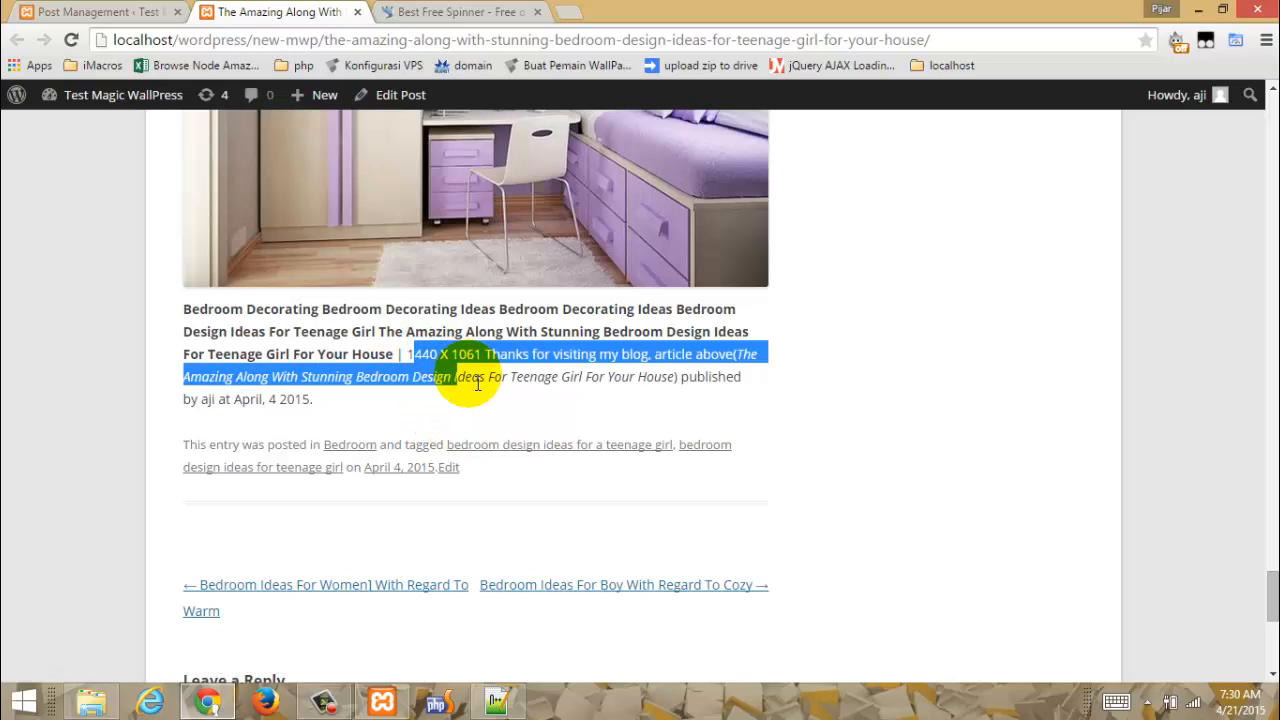
click(476, 380)
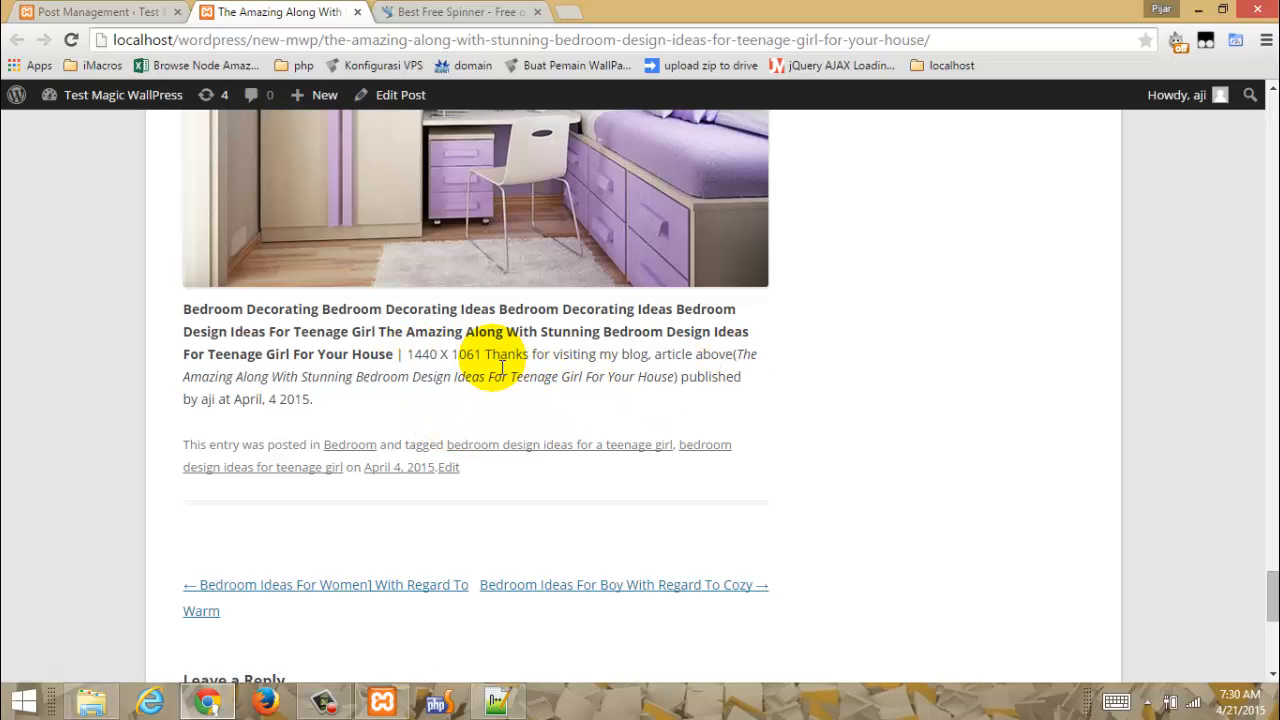
drag(484, 355, 777, 408)
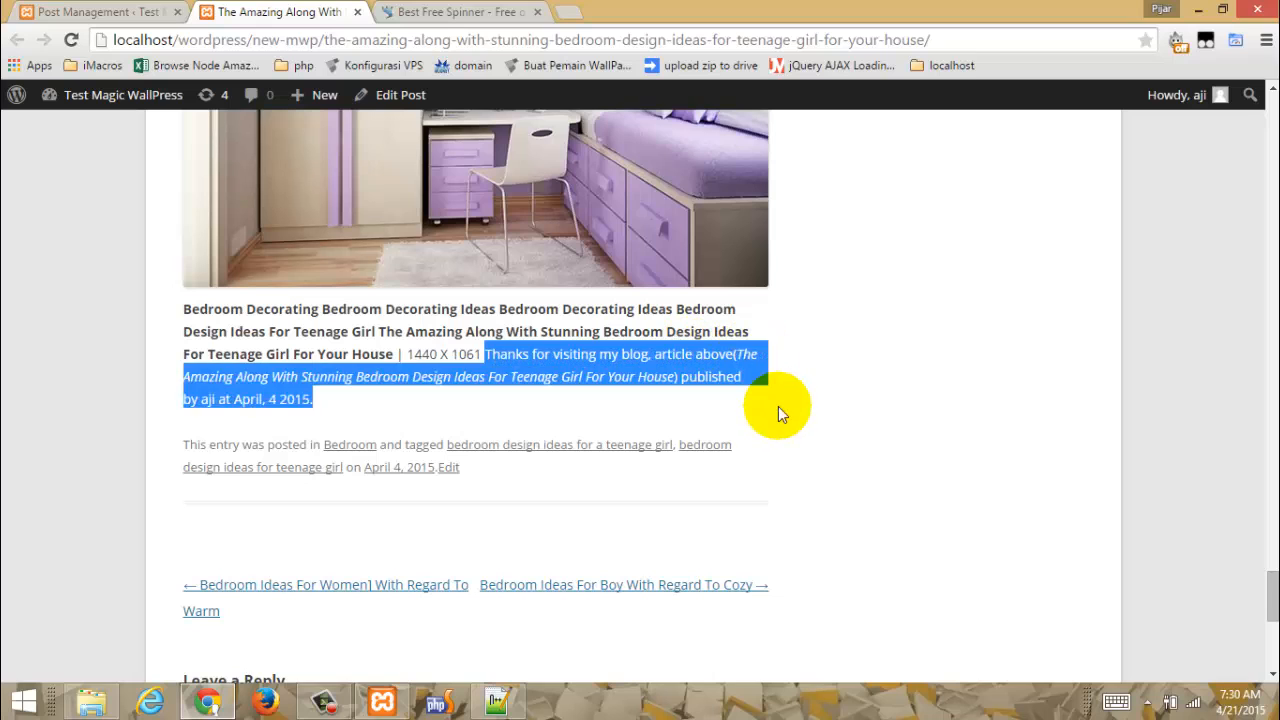
click(778, 406)
scroll(286, 160, up, 10)
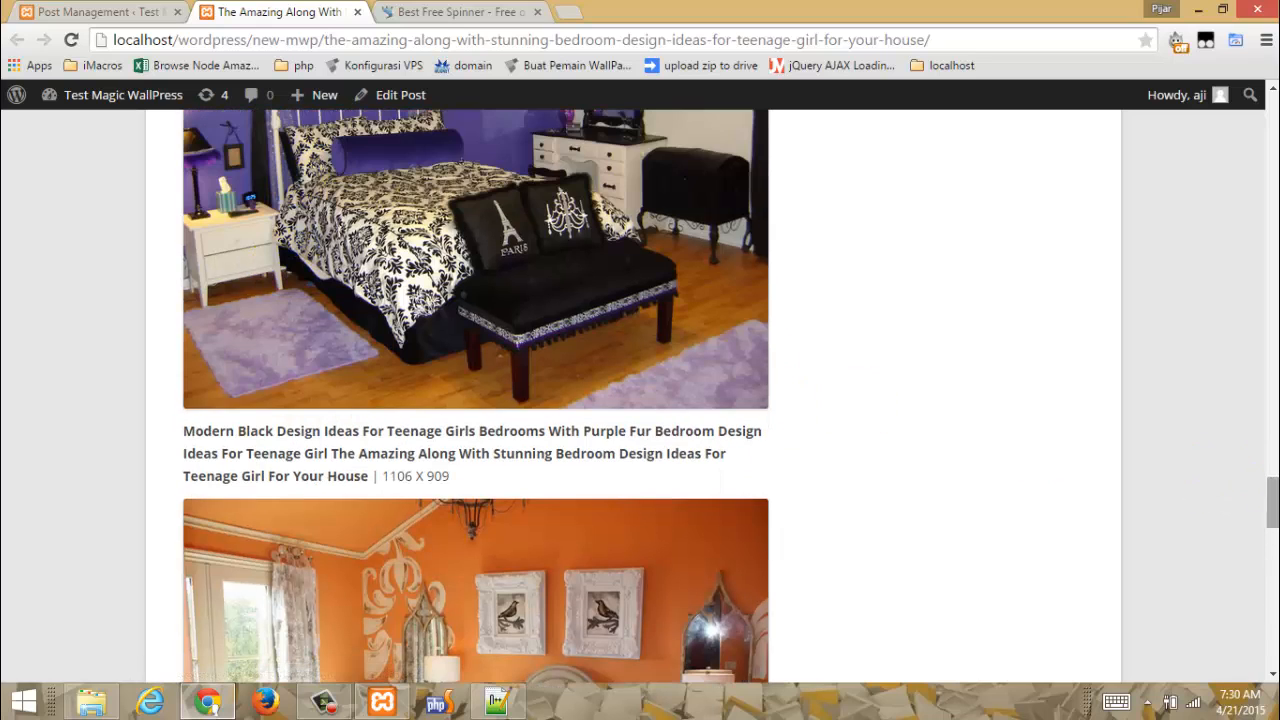
drag(1270, 525, 1275, 112)
Step: Open "post template 1" for editing from the Magic WallPress templates and place the cursor at its last image block
click(98, 12)
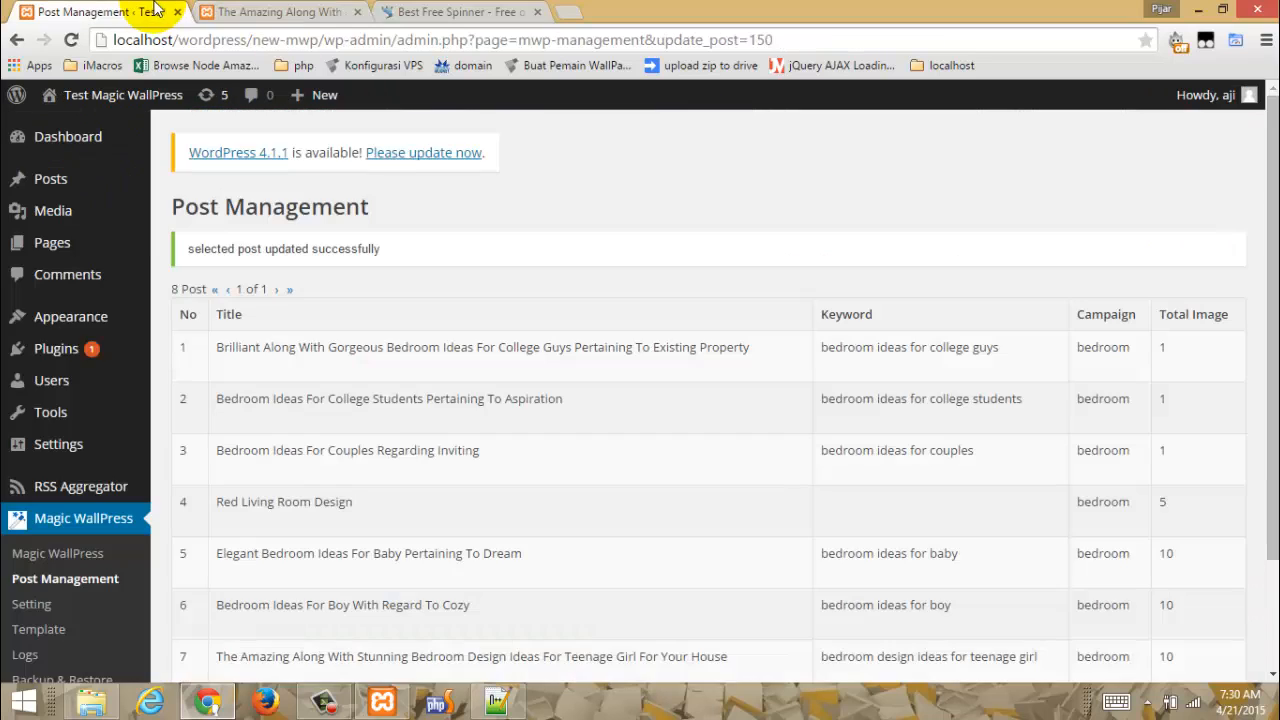
scroll(60, 565, down, 1)
click(54, 540)
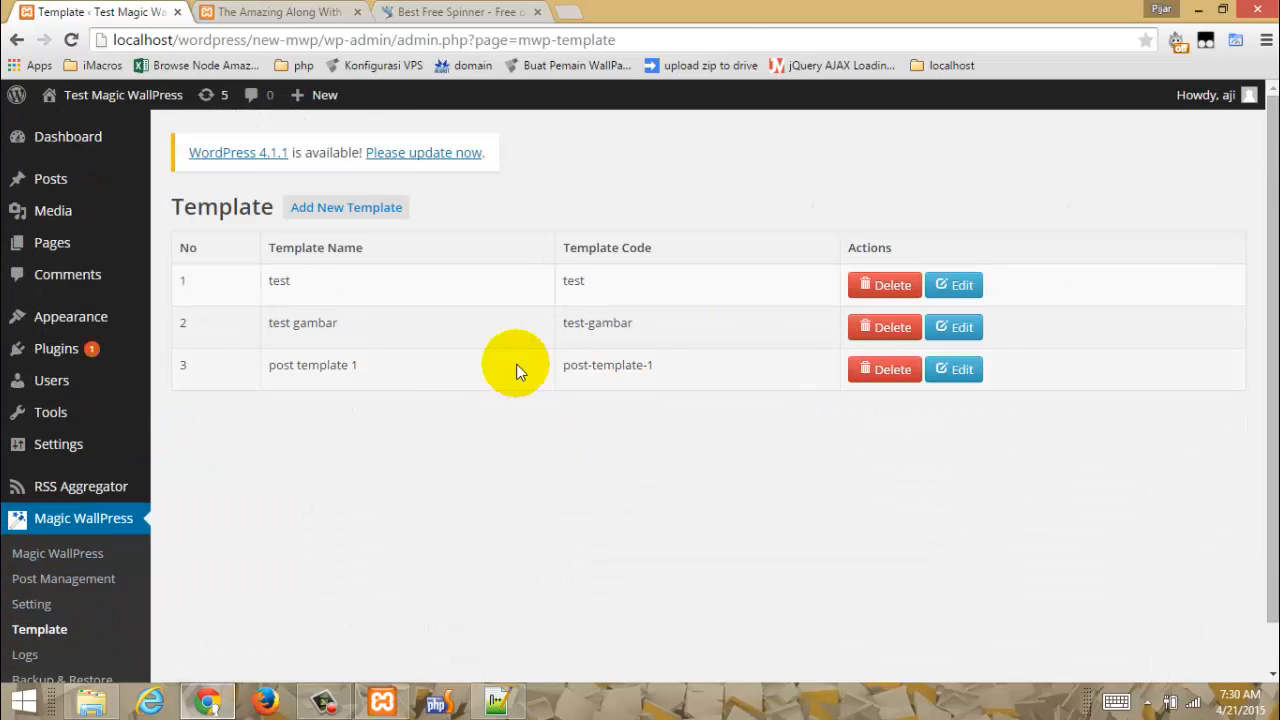
click(928, 385)
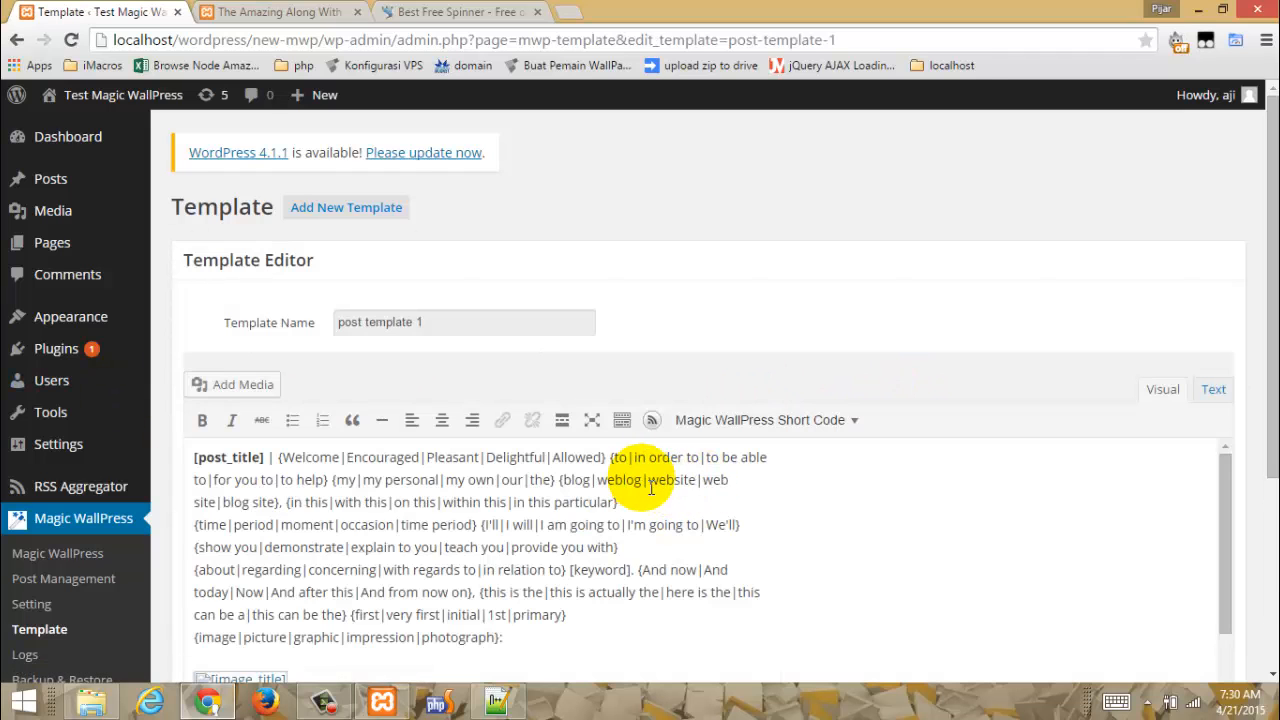
scroll(966, 638, down, 10)
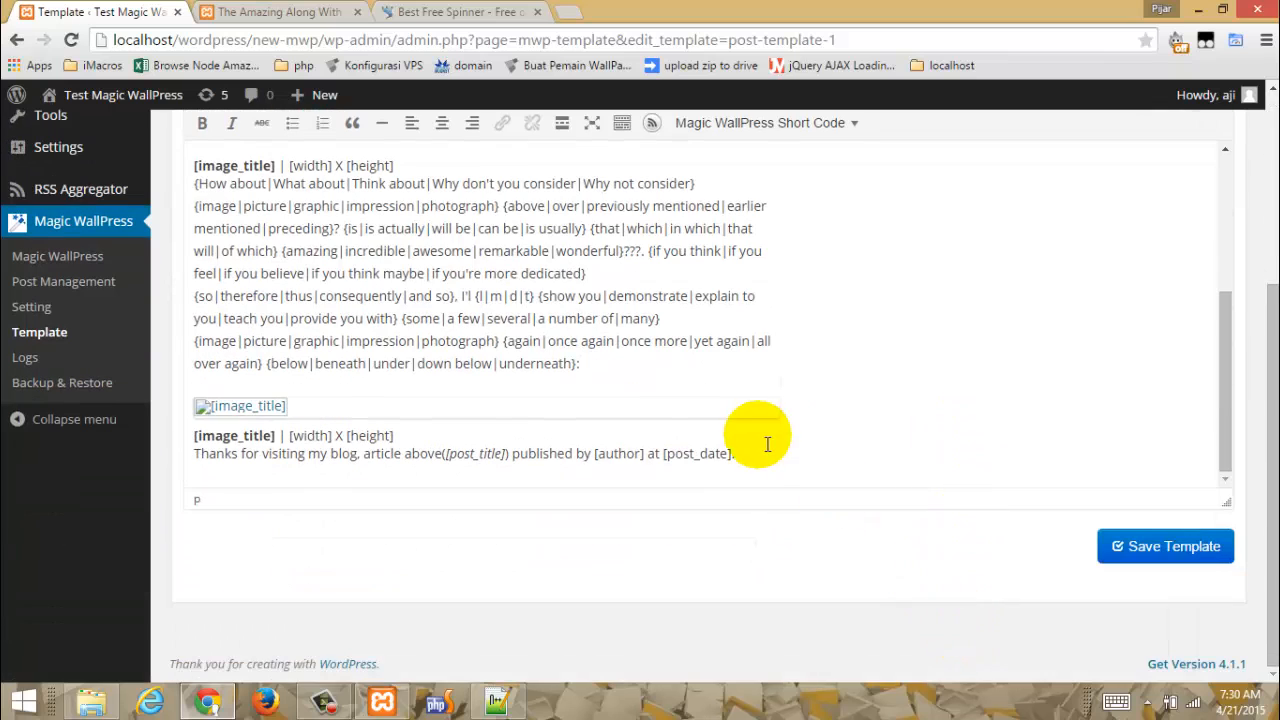
click(703, 412)
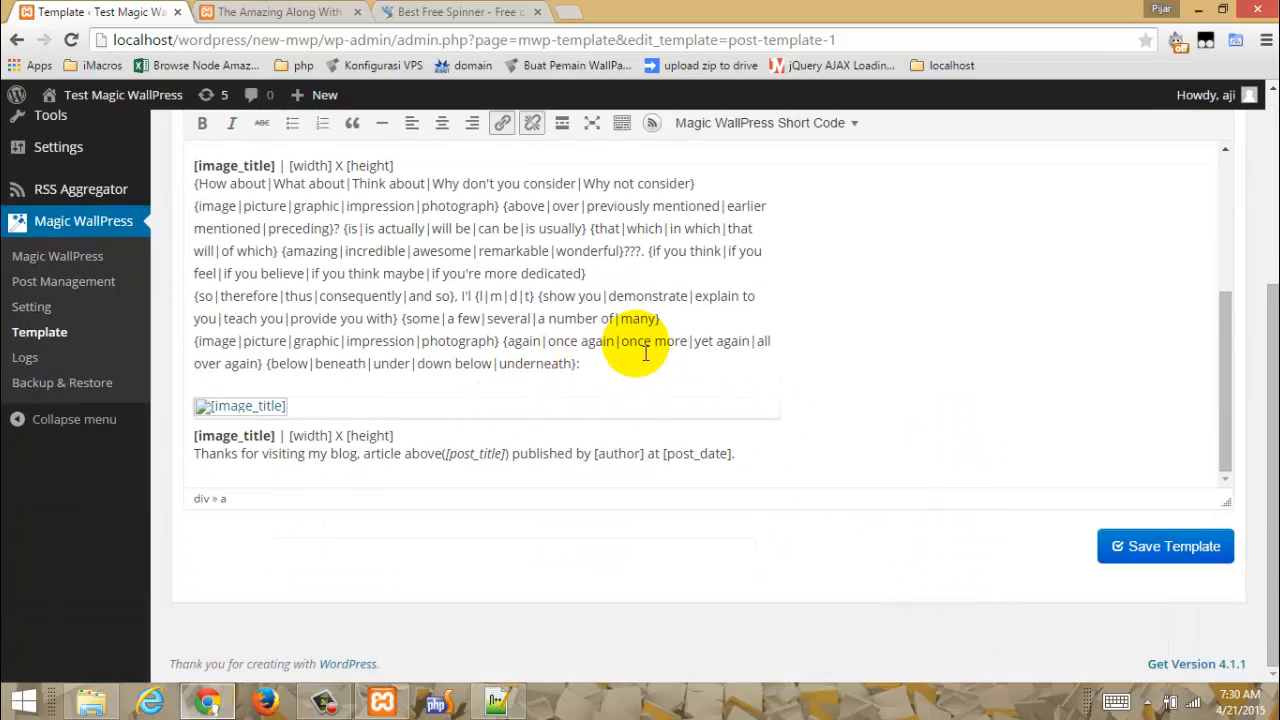